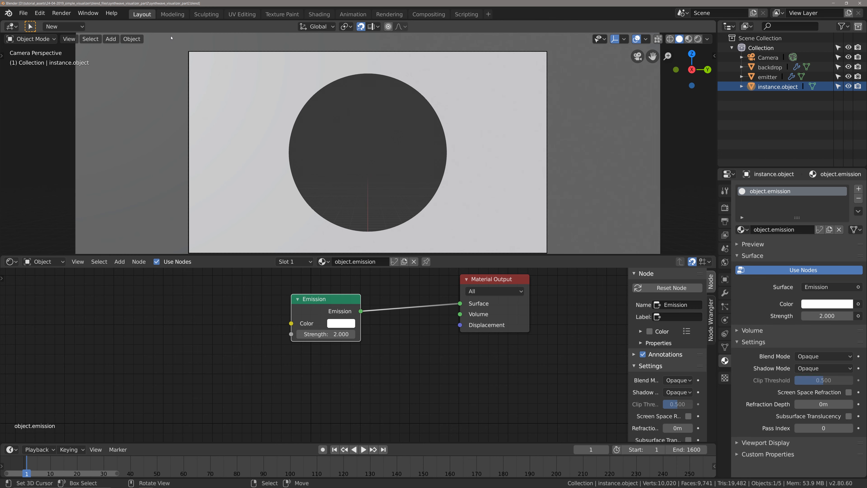
{"action": "left_click", "coordinate": [173, 15]}
{"action": "left_click", "coordinate": [206, 15]}
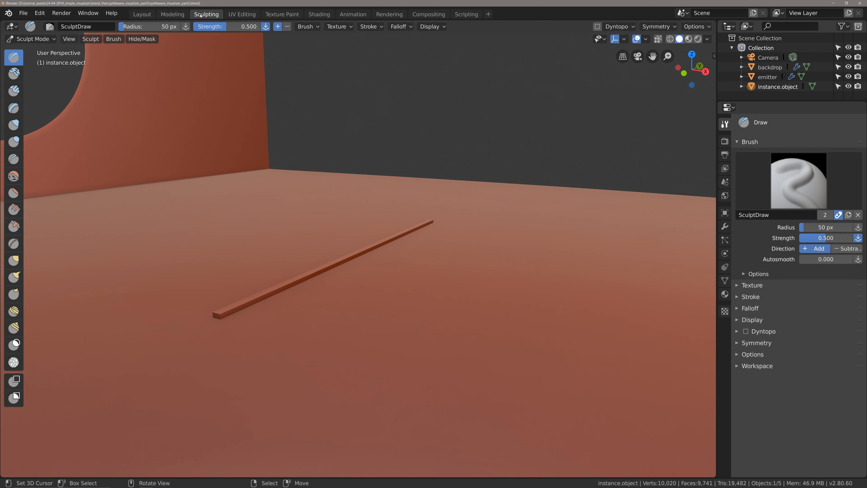
{"action": "left_click", "coordinate": [242, 14]}
{"action": "left_click", "coordinate": [172, 15]}
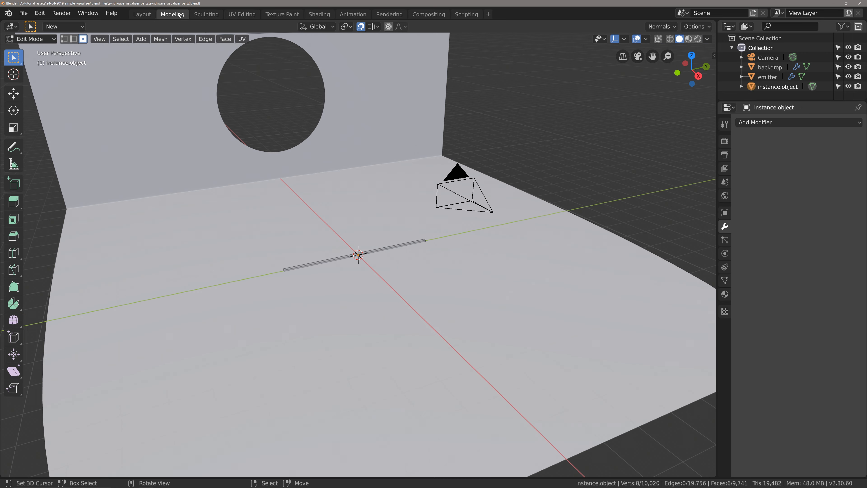
{"action": "left_click", "coordinate": [141, 14]}
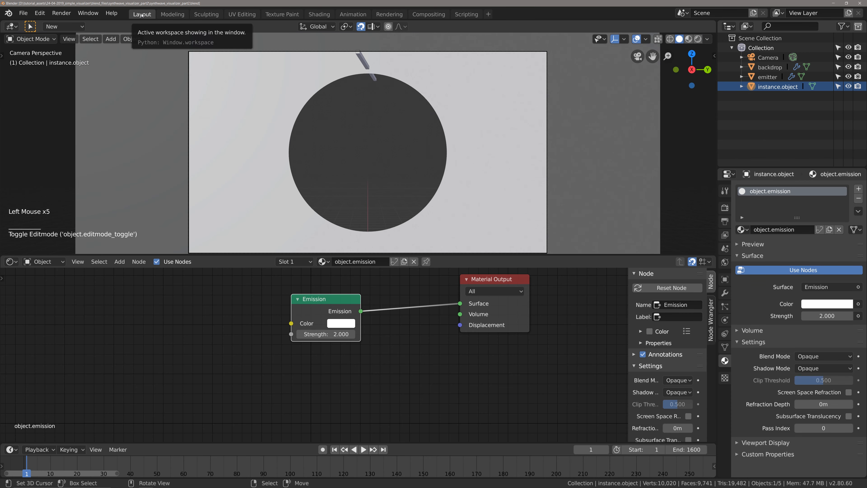
Add a Video Editing workspace to the project
{"action": "left_click", "coordinate": [488, 14]}
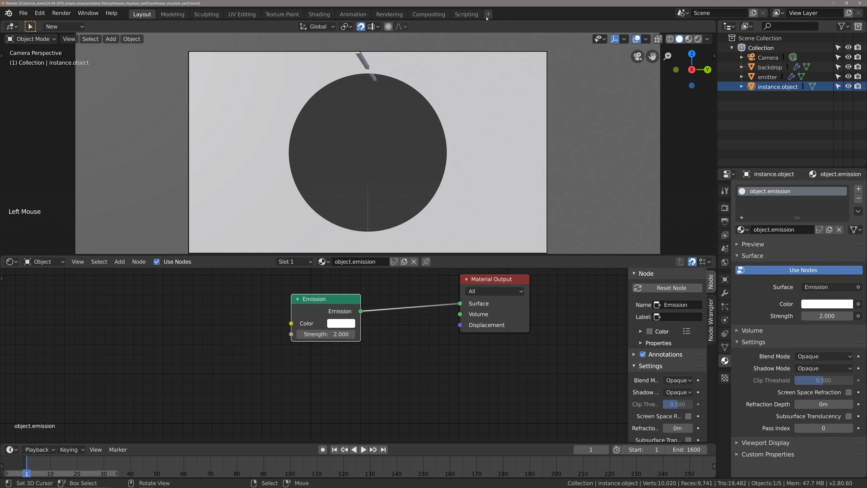
{"action": "mouse_move", "coordinate": [498, 70]}
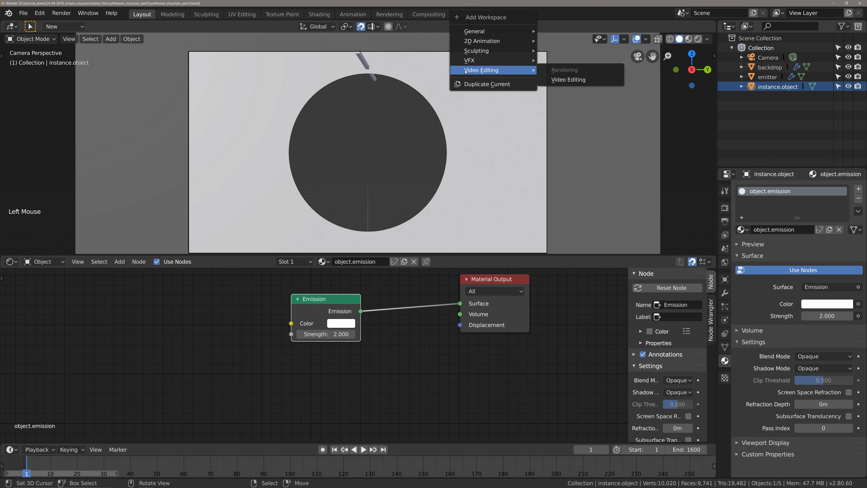
{"action": "left_click", "coordinate": [606, 79]}
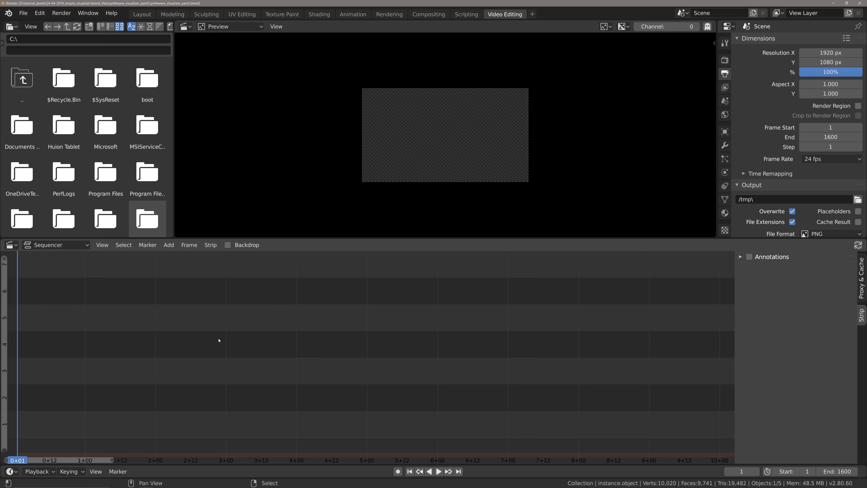
Add the sound file 40k - spcehype.mp3 from the 24-04-2019_simple_visualizer sounds folder as a strip starting at frame 1 on channel 1
{"action": "key", "text": "shift+a"}
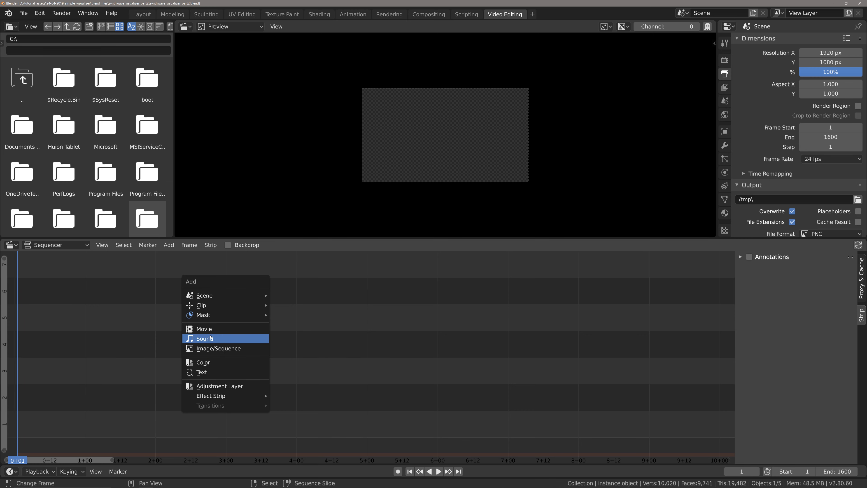
{"action": "left_click", "coordinate": [216, 339]}
{"action": "left_click", "coordinate": [65, 179]}
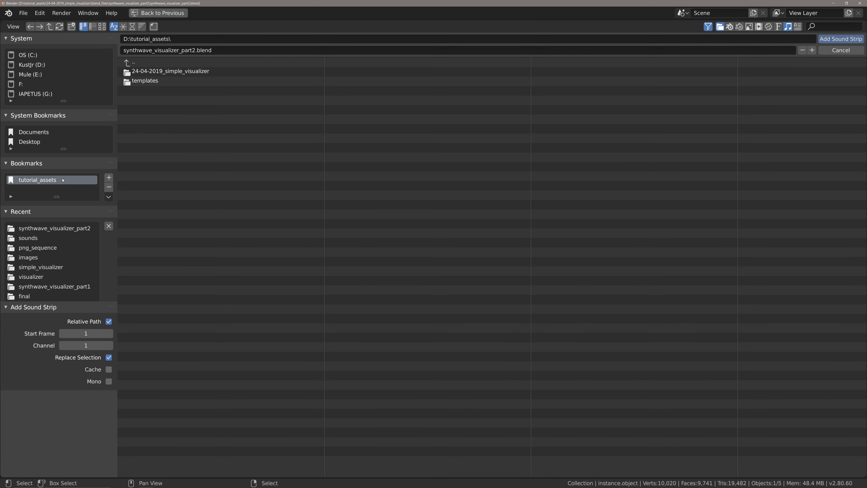
{"action": "double_click", "coordinate": [181, 72]}
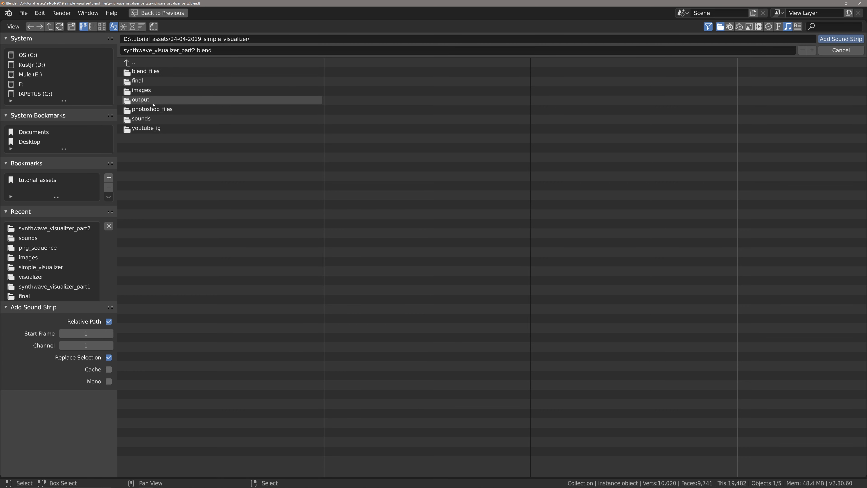
{"action": "double_click", "coordinate": [150, 118]}
{"action": "double_click", "coordinate": [156, 71]}
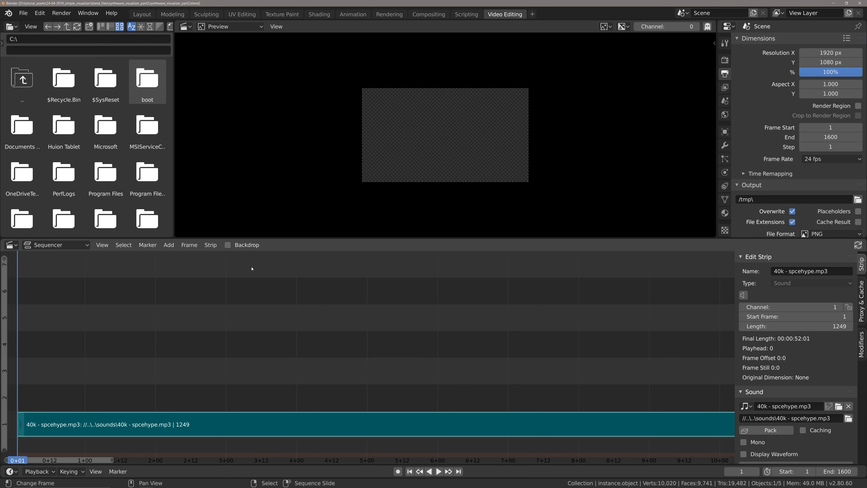
{"action": "scroll", "coordinate": [281, 339], "scroll_direction": "down", "scroll_amount": 8}
{"action": "middle_click_drag", "start_coordinate": [453, 348], "coordinate": [283, 344]}
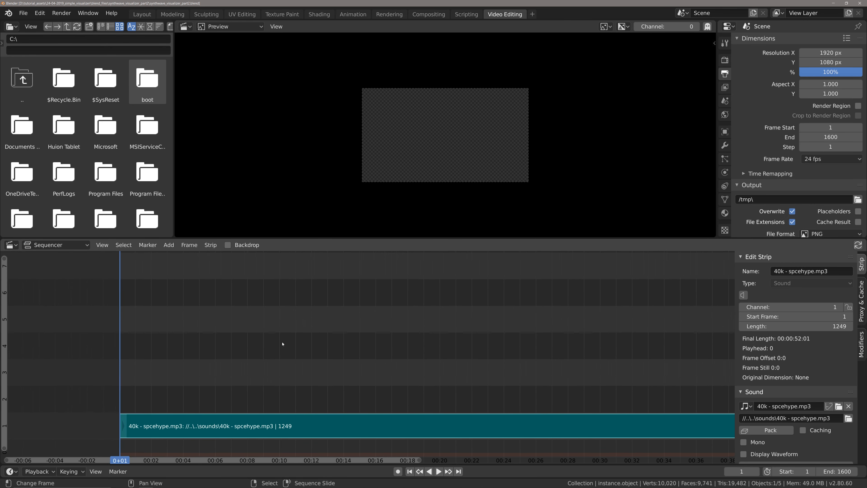
{"action": "scroll", "coordinate": [282, 345], "scroll_direction": "down", "scroll_amount": 7}
Return to the Layout workspace, show the camera view in rendered shading and briefly play the animation
{"action": "left_click", "coordinate": [142, 14]}
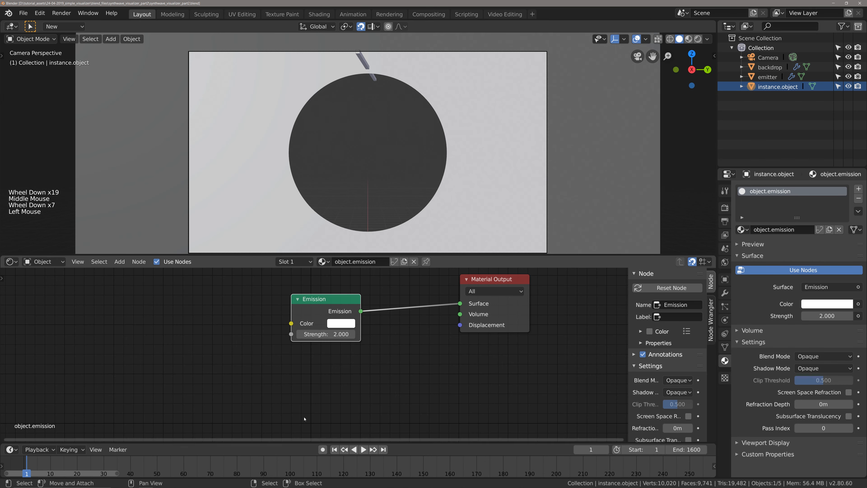
{"action": "key", "text": "z"}
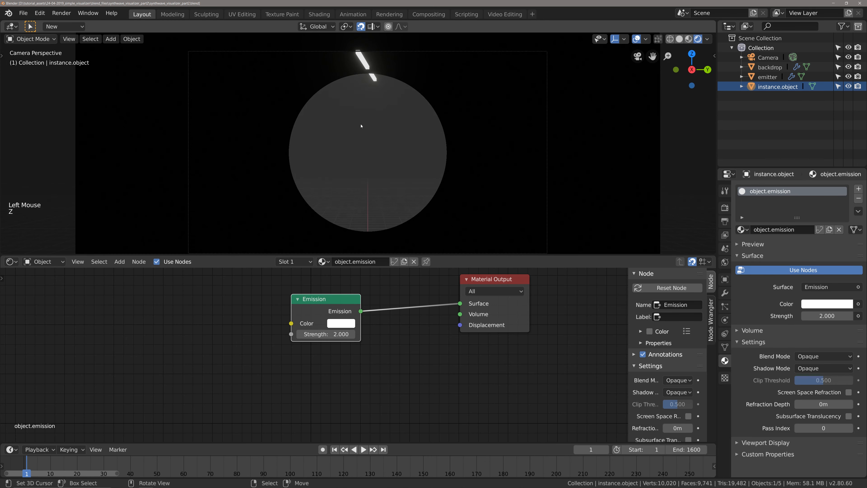
{"action": "key", "text": "space"}
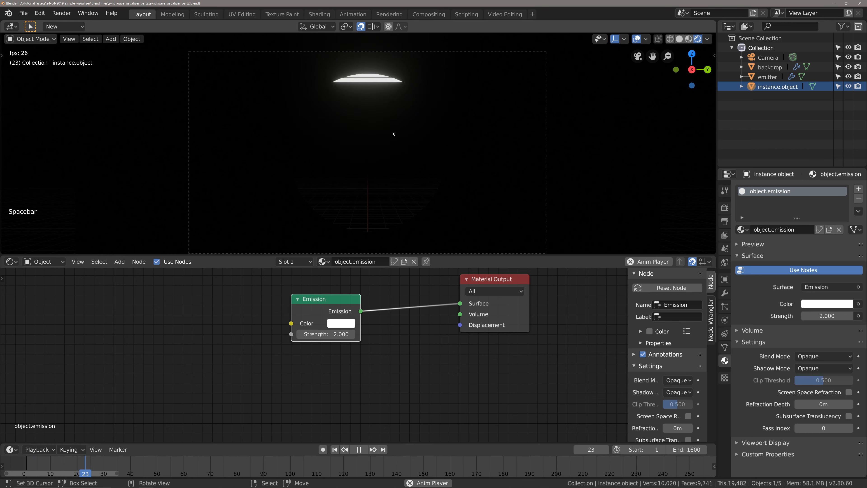
{"action": "key", "text": "space"}
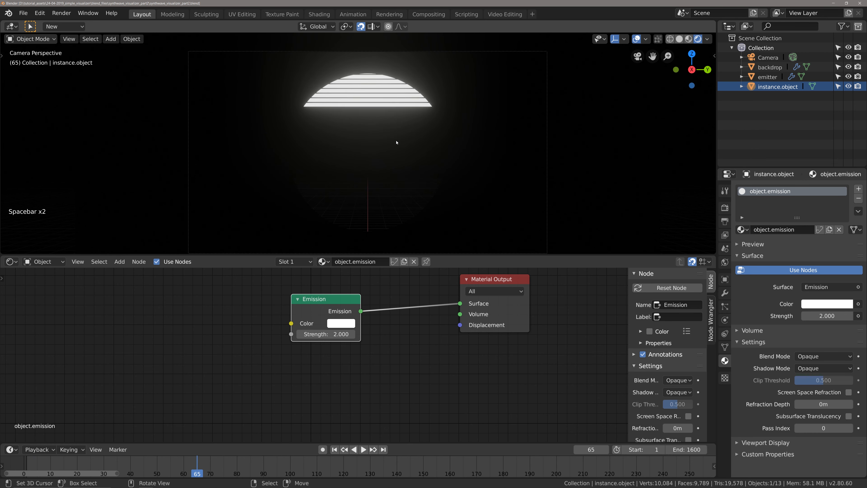
In the Video Editing workspace, set the scene's end frame to 1300 so it fits the length of the sound strip
{"action": "left_click", "coordinate": [504, 14]}
{"action": "scroll", "coordinate": [409, 415], "scroll_direction": "down", "scroll_amount": 5}
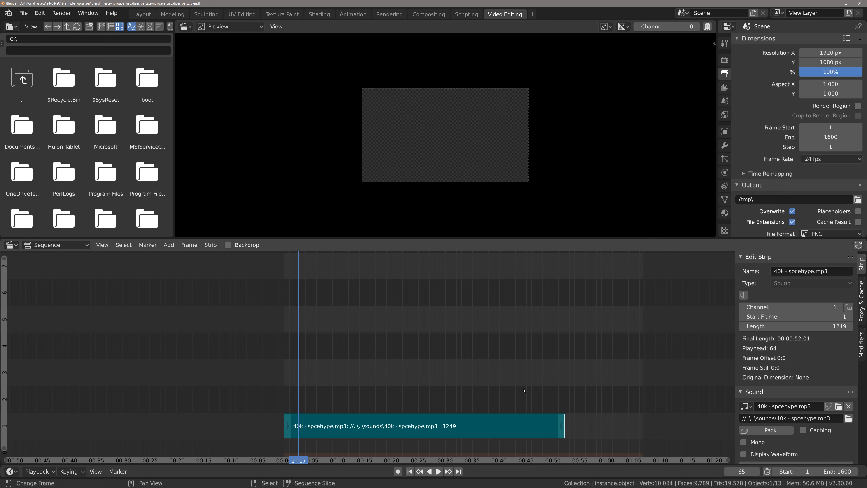
{"action": "middle_click_drag", "start_coordinate": [493, 399], "coordinate": [432, 397]}
{"action": "scroll", "coordinate": [432, 397], "scroll_direction": "up", "scroll_amount": 3}
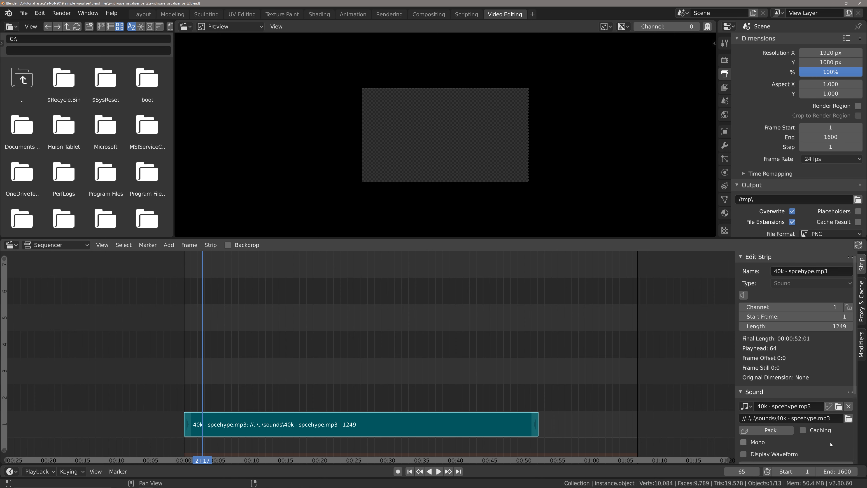
{"action": "left_click", "coordinate": [833, 471]}
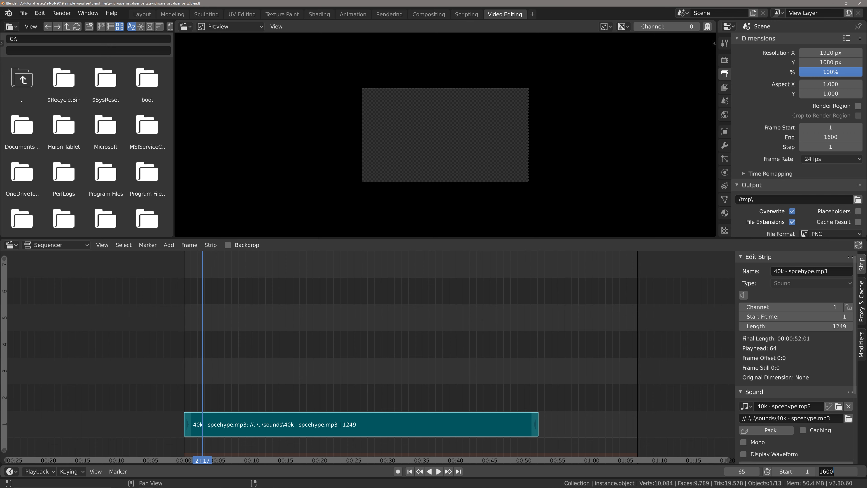
{"action": "type", "text": "1300"}
{"action": "key", "text": "Return"}
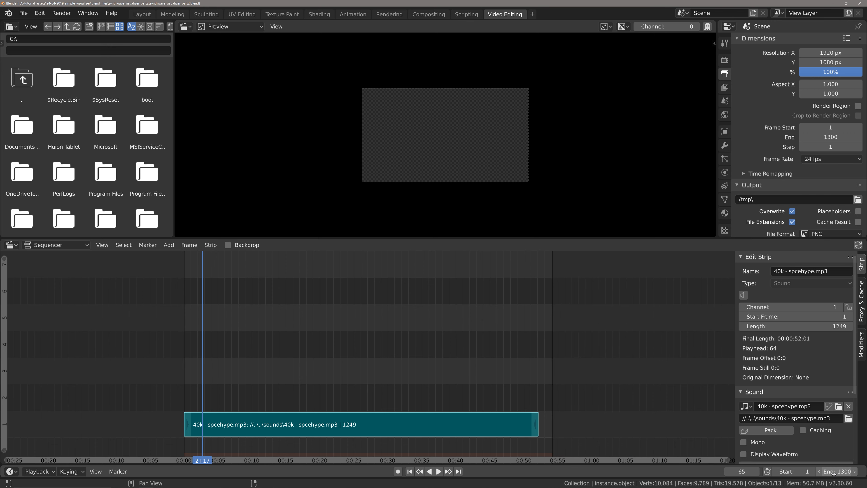
{"action": "key", "text": "Home"}
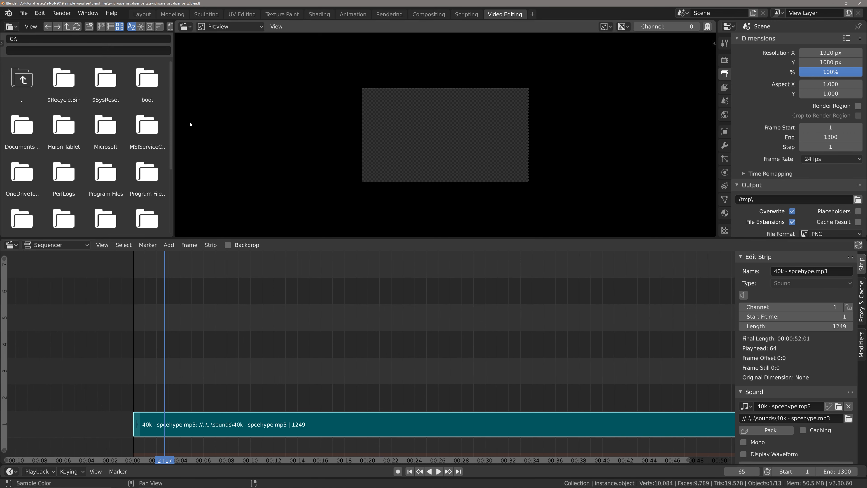
Return to the Layout workspace, select the emitter object and show its particle settings
{"action": "left_click", "coordinate": [142, 14]}
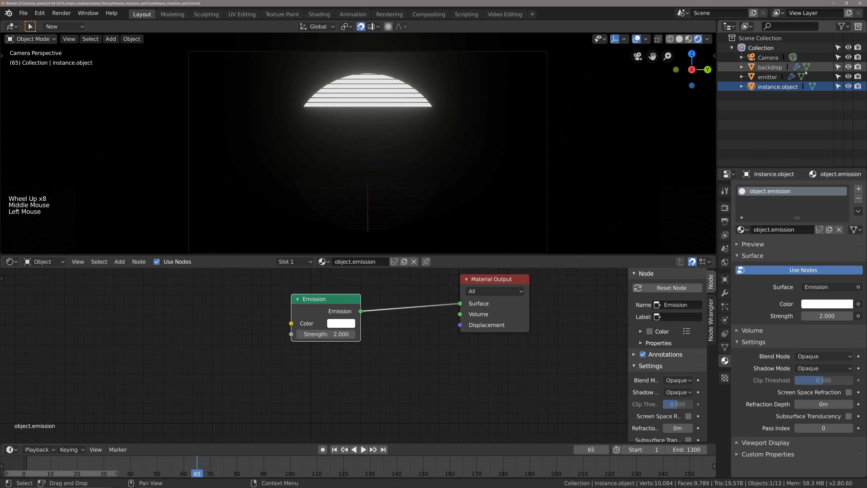
{"action": "left_click", "coordinate": [767, 76]}
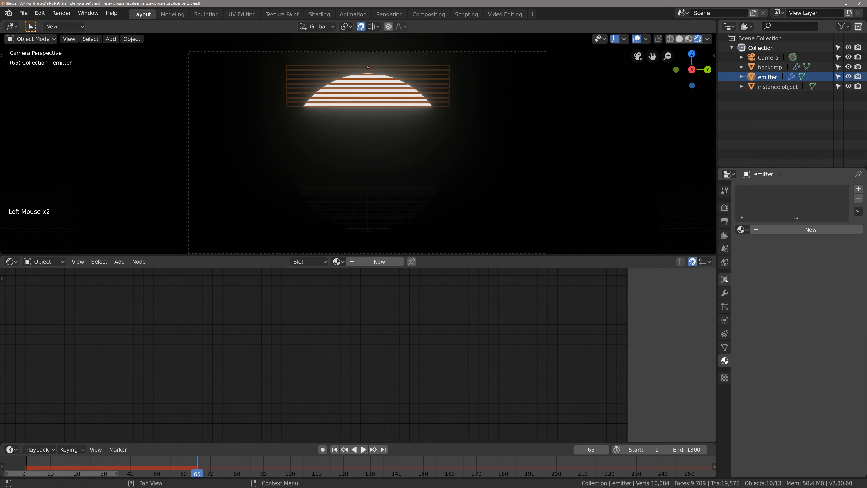
{"action": "left_click", "coordinate": [725, 307]}
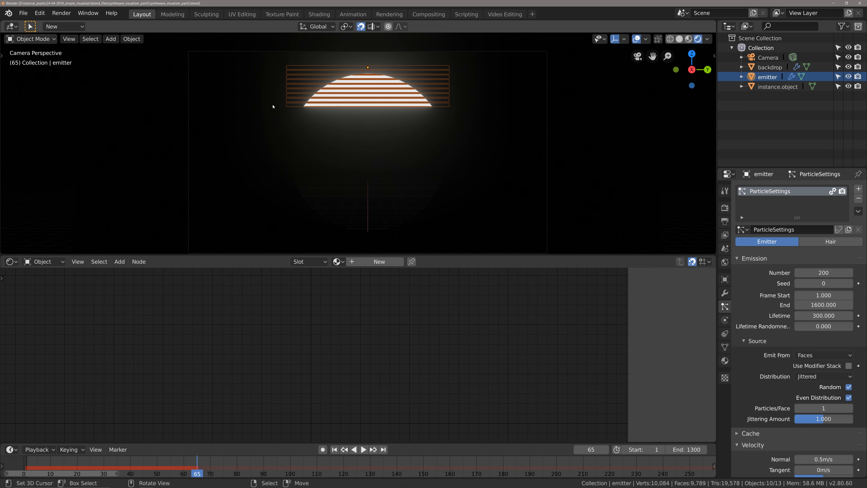
Examine the striped sun animation from about frame 1000 to frame 1070 to judge when particle emission should stop
{"action": "scroll", "coordinate": [370, 311], "scroll_direction": "down", "scroll_amount": 10}
{"action": "scroll", "coordinate": [248, 473], "scroll_direction": "down", "scroll_amount": 14}
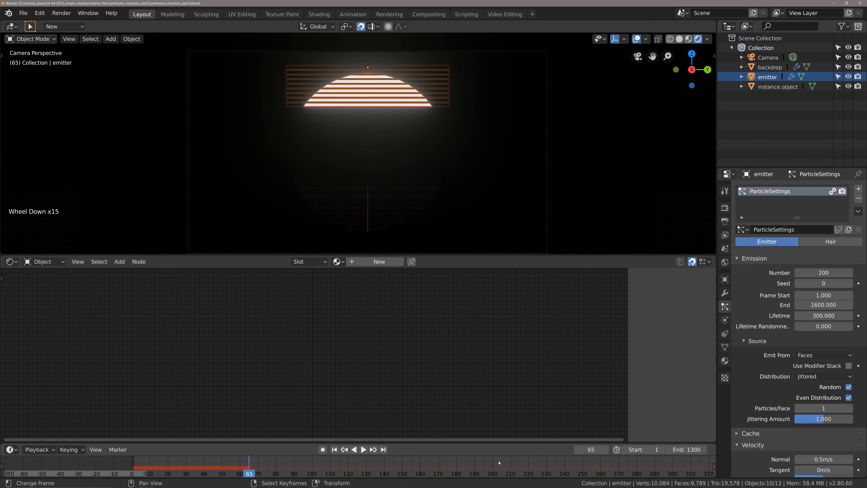
{"action": "scroll", "coordinate": [508, 473], "scroll_direction": "down", "scroll_amount": 12}
{"action": "mouse_move", "coordinate": [507, 473]}
{"action": "middle_mouse_down"}
{"action": "mouse_move", "coordinate": [497, 464]}
{"action": "mouse_move", "coordinate": [513, 466]}
{"action": "middle_mouse_up"}
{"action": "left_click", "coordinate": [439, 463]}
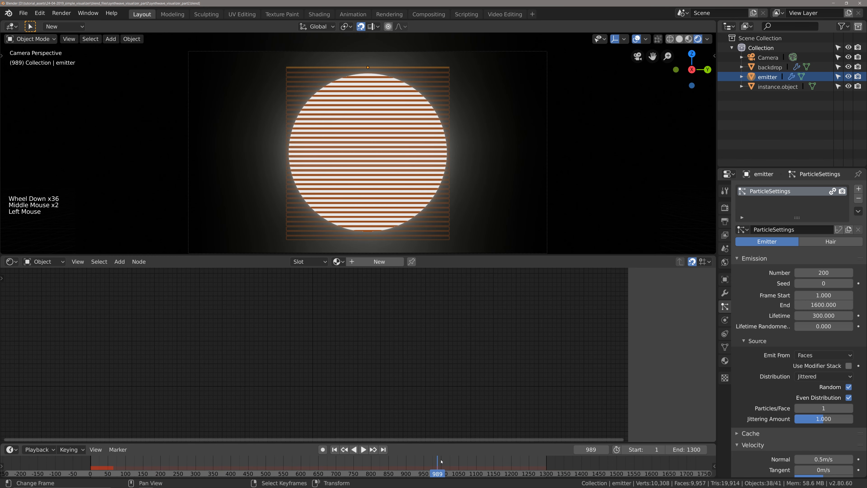
{"action": "left_click", "coordinate": [440, 459]}
{"action": "key", "text": "space"}
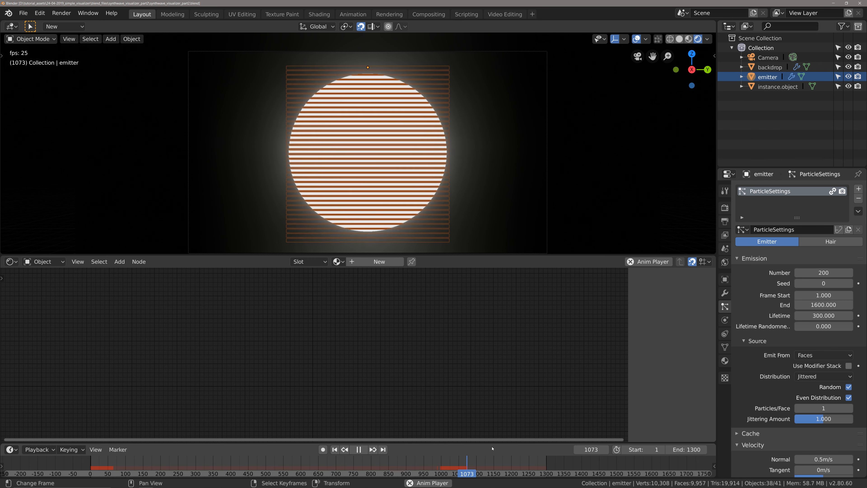
{"action": "key", "text": "space"}
{"action": "left_click_drag", "start_coordinate": [468, 464], "coordinate": [466, 466]}
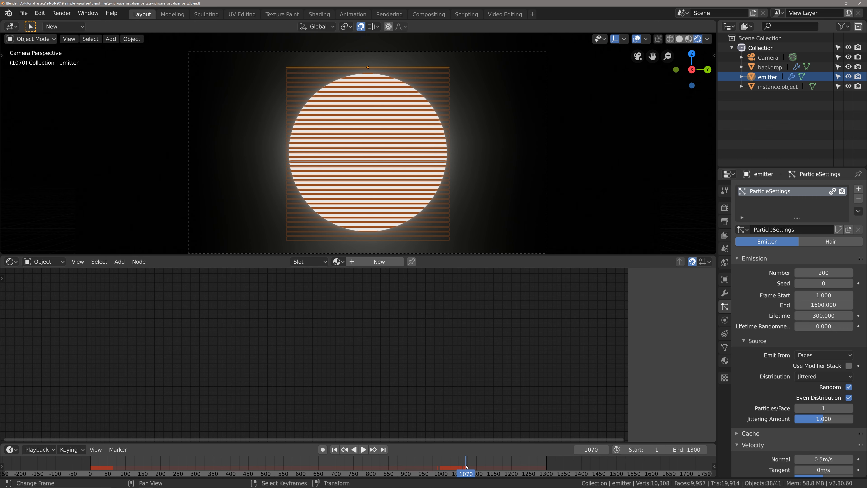
Set the emitter's particle emission end frame to 1065
{"action": "left_click", "coordinate": [823, 304]}
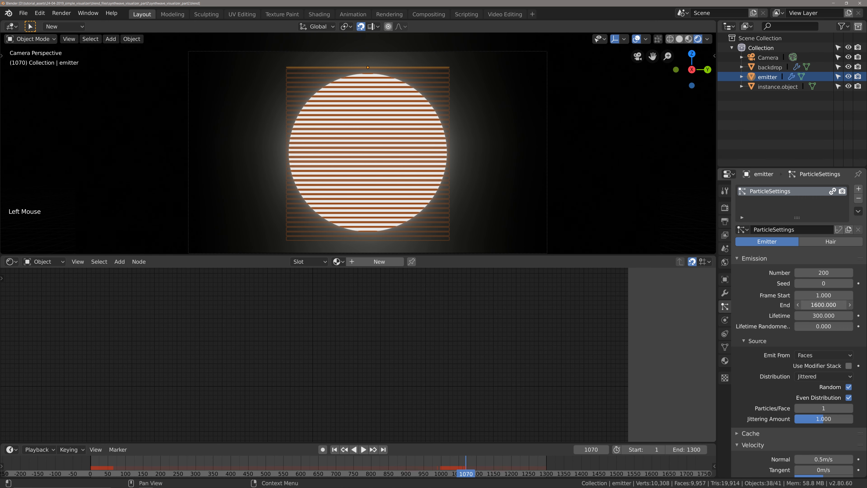
{"action": "type", "text": "1065"}
{"action": "key", "text": "Return"}
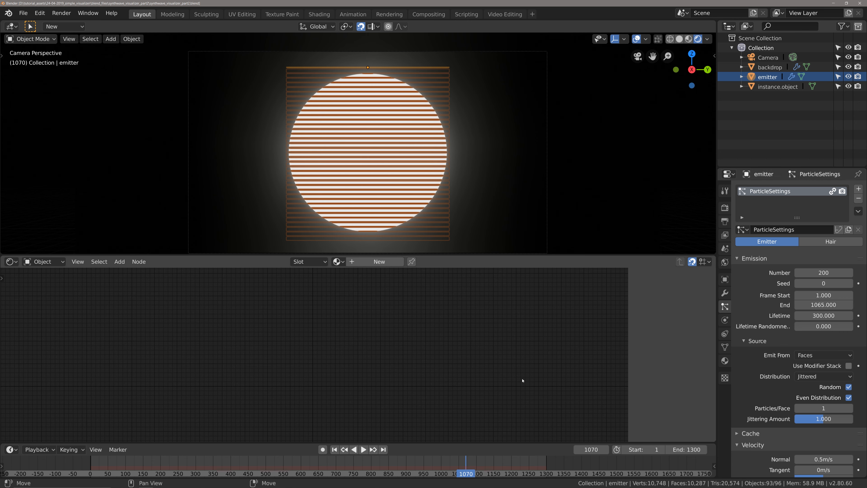
Deselect all objects and play the animation from the first frame to check the spacing of the stripes
{"action": "key", "text": "shift+Left"}
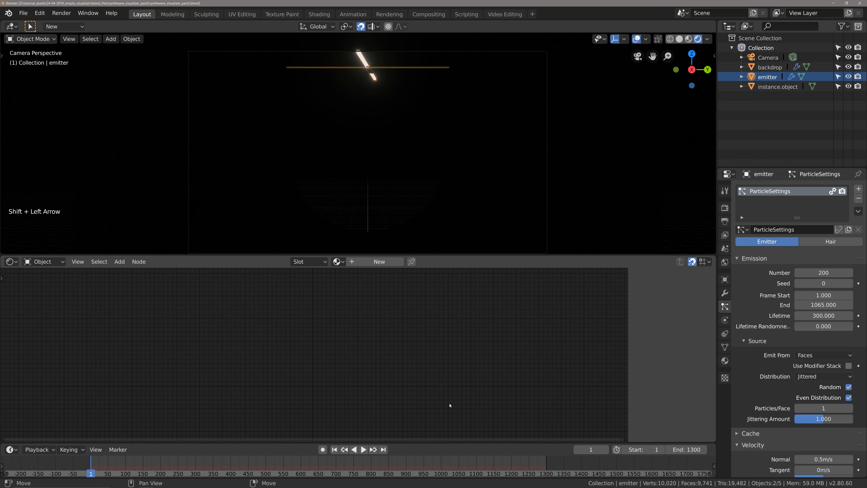
{"action": "key", "text": "alt+a"}
{"action": "key", "text": "space"}
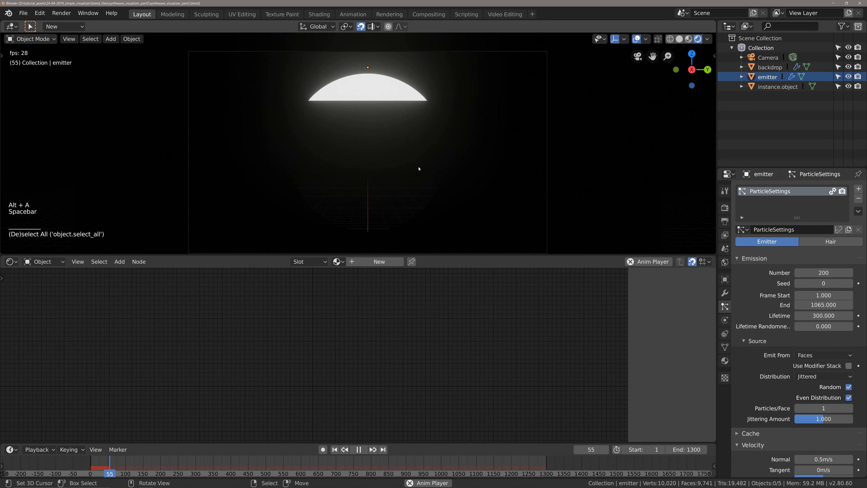
{"action": "key", "text": "space"}
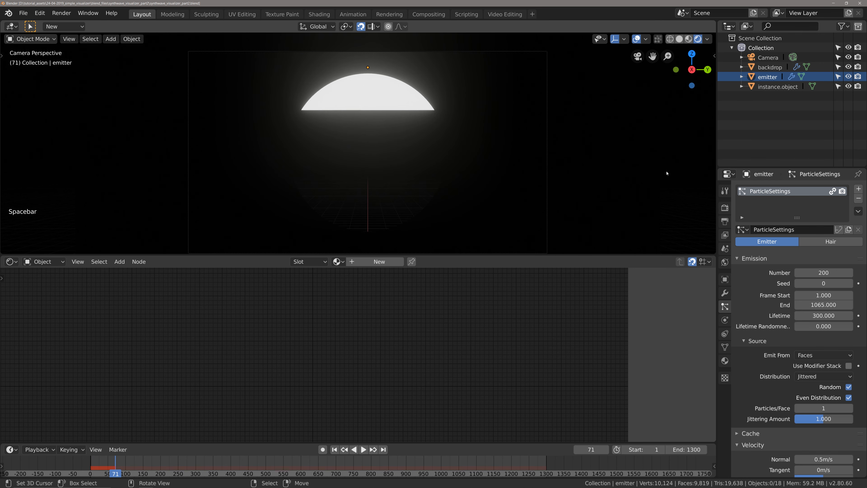
Set the emitter's particle number to 110 and replay the animation from frame 1
{"action": "left_click", "coordinate": [829, 273]}
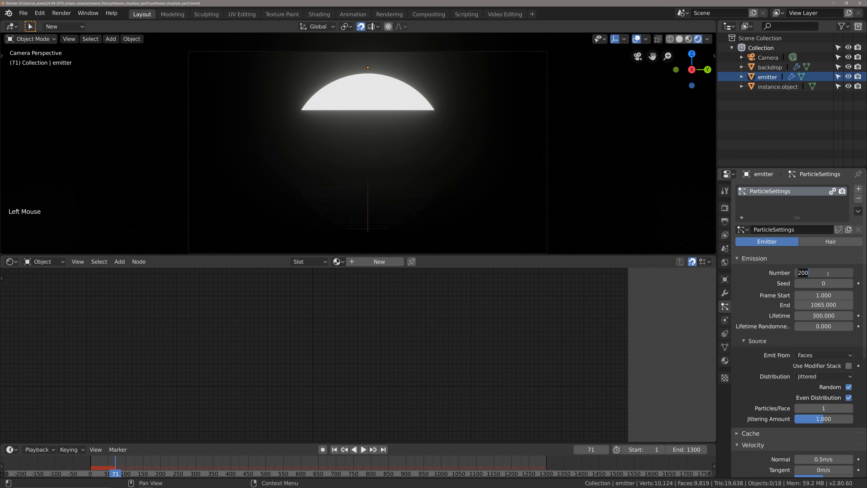
{"action": "type", "text": "110"}
{"action": "key", "text": "Return"}
{"action": "key", "text": "shift+Left"}
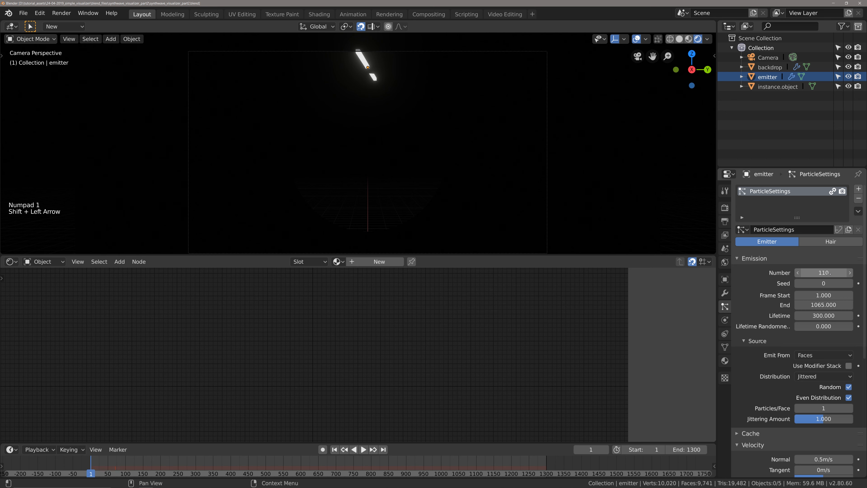
{"action": "key", "text": "space"}
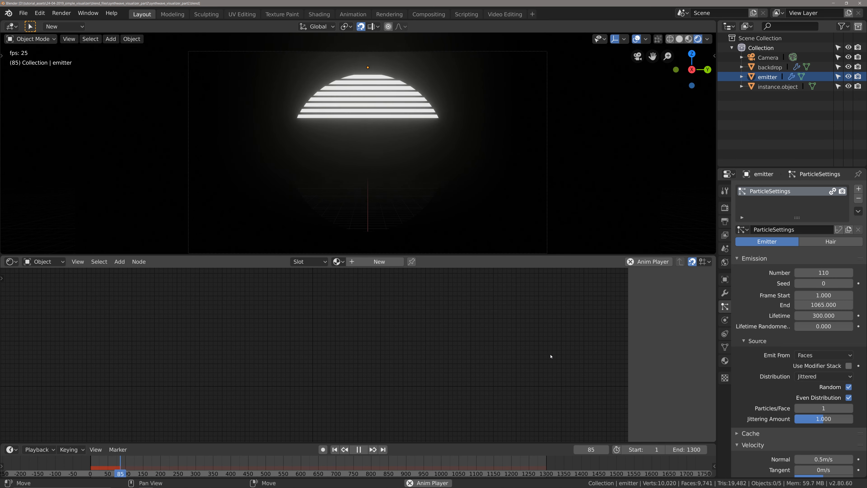
Play the animation from about frame 974 to the end to check how the last stripes leave the sun
{"action": "key", "text": "space"}
{"action": "key", "text": "space"}
{"action": "left_click", "coordinate": [440, 465]}
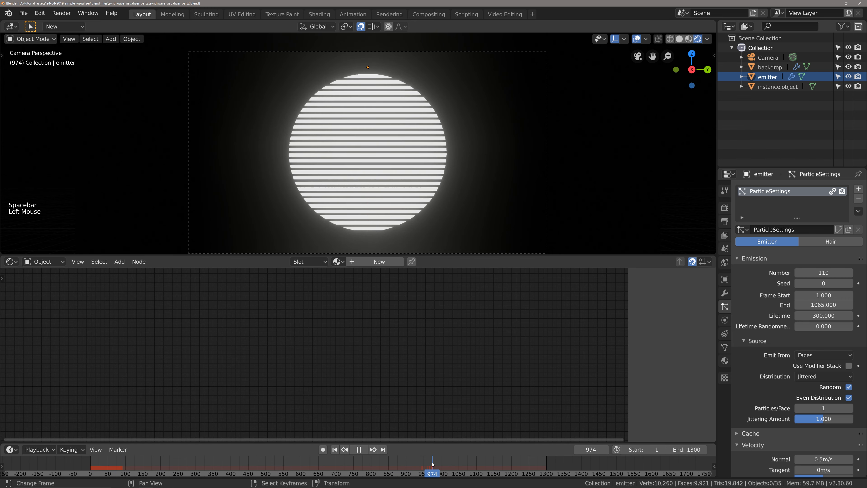
{"action": "key", "text": "space"}
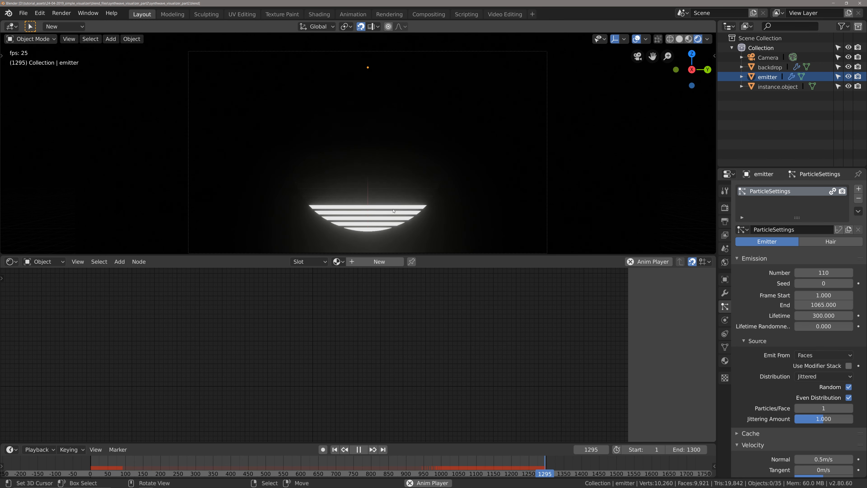
{"action": "key", "text": "space"}
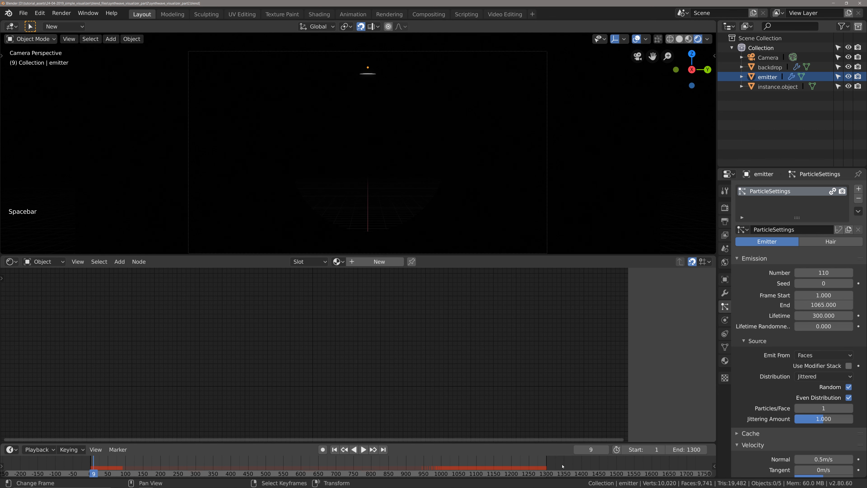
Set the scene's end frame to 1400 and return to the first frame
{"action": "left_click", "coordinate": [691, 449]}
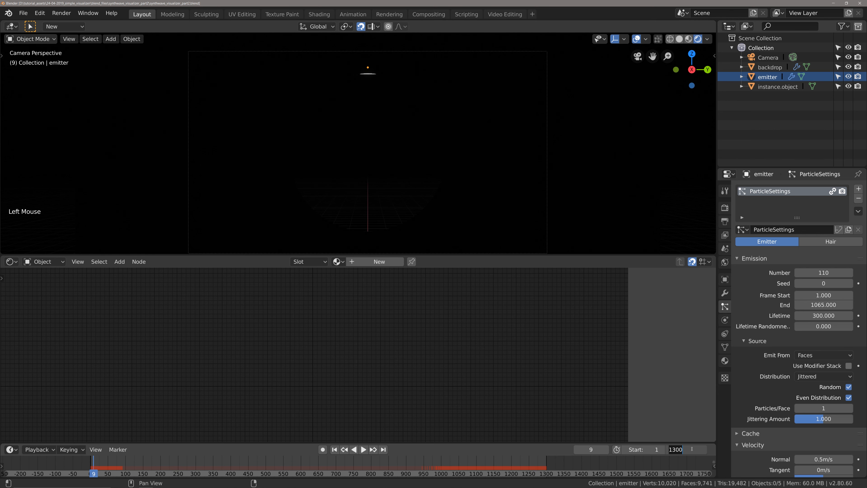
{"action": "type", "text": "1400"}
{"action": "key", "text": "Return"}
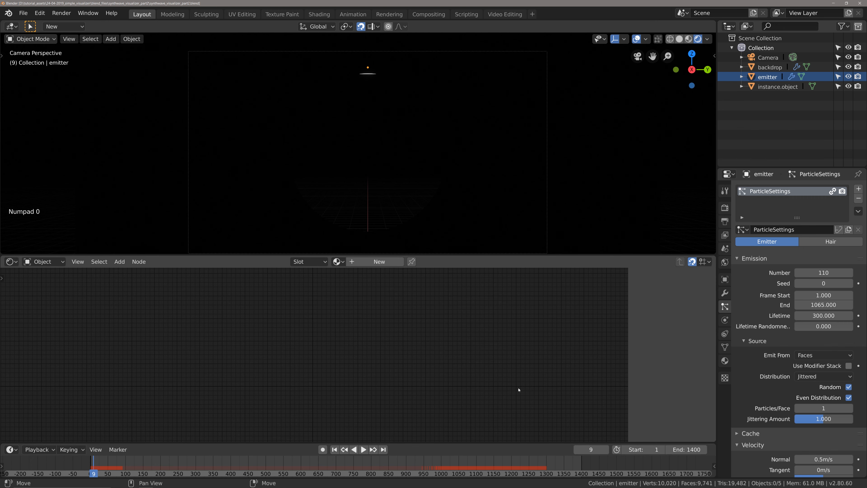
{"action": "key", "text": "shift+Left"}
Switch the viewport to solid shading, leave the camera view, and enter Edit Mode on the backdrop
{"action": "key", "text": "z"}
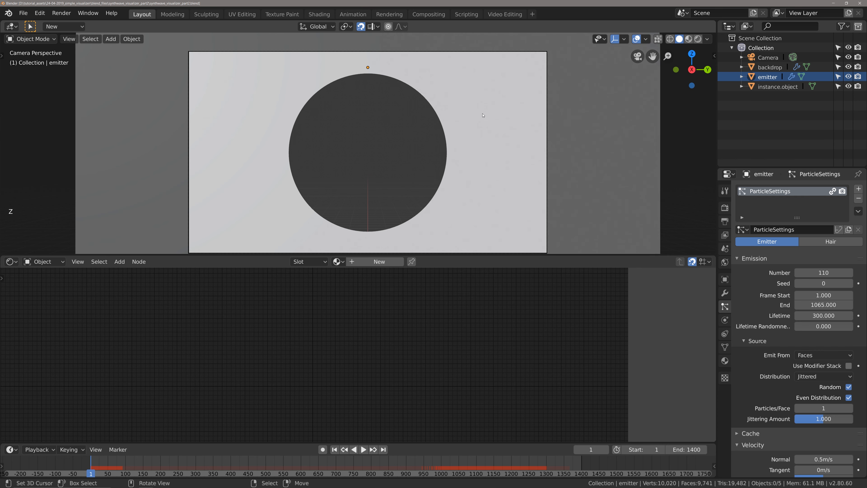
{"action": "key", "text": "KP_0"}
{"action": "scroll", "coordinate": [393, 99], "scroll_direction": "down", "scroll_amount": 4}
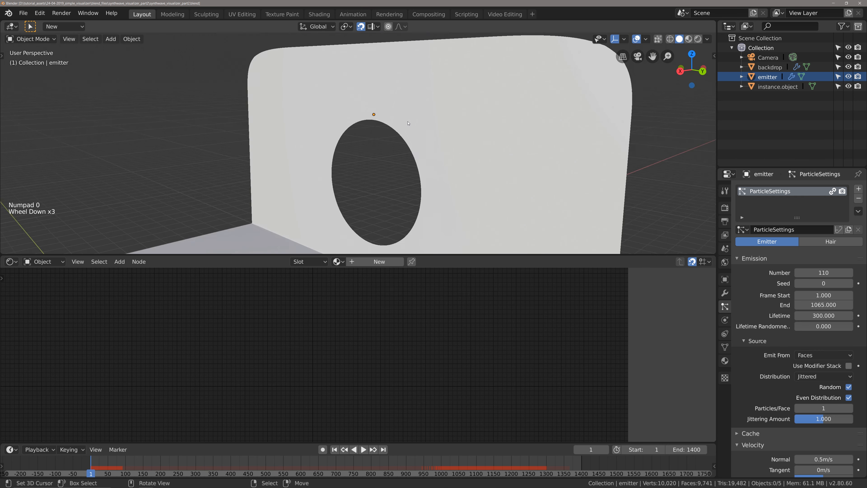
{"action": "scroll", "coordinate": [393, 99], "scroll_direction": "up", "scroll_amount": 2}
{"action": "middle_click_drag", "start_coordinate": [392, 99], "coordinate": [423, 146]}
{"action": "scroll", "coordinate": [443, 141], "scroll_direction": "down", "scroll_amount": 1}
{"action": "right_click", "coordinate": [442, 141]}
{"action": "key", "text": "Tab"}
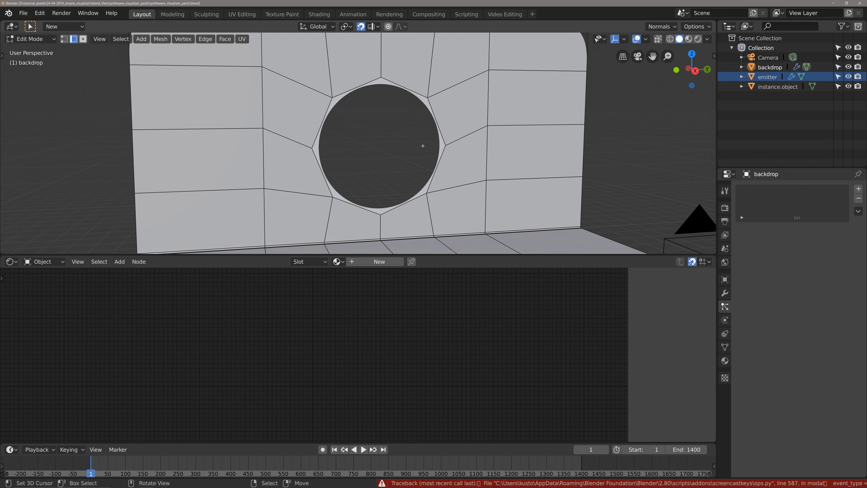
Snap the 3D cursor to the centre of the edge loop around the backdrop's circular hole and return to Object Mode with nothing selected
{"action": "key", "text": "alt"}
{"action": "right_click", "coordinate": [417, 92], "text": "alt"}
{"action": "middle_click_drag", "start_coordinate": [418, 168], "coordinate": [413, 136], "text": "shift"}
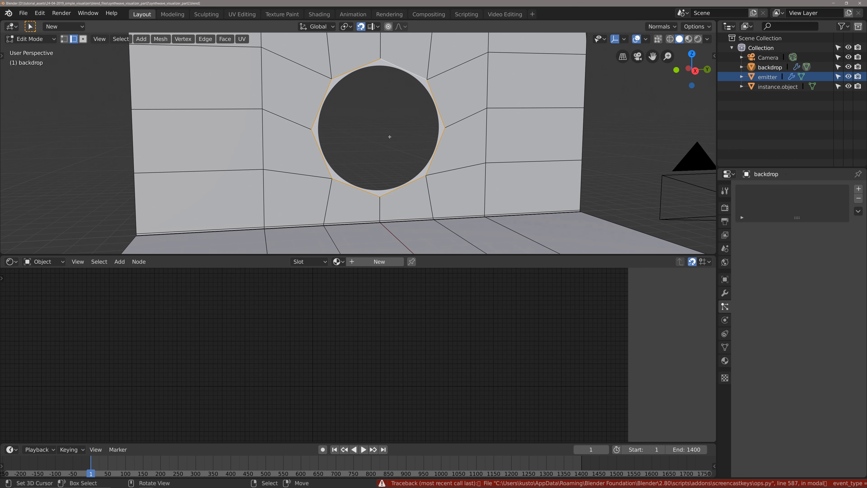
{"action": "key", "text": "shift+s"}
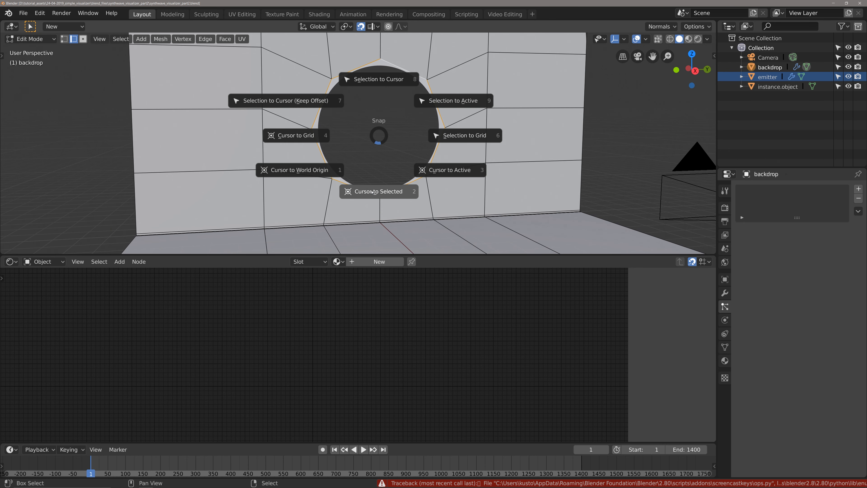
{"action": "left_click", "coordinate": [378, 191]}
{"action": "scroll", "coordinate": [365, 185], "scroll_direction": "down", "scroll_amount": 2}
{"action": "middle_click_drag", "start_coordinate": [365, 185], "coordinate": [360, 168]}
{"action": "key", "text": "alt+a"}
{"action": "key", "text": "Tab"}
{"action": "key", "text": "alt+a"}
{"action": "middle_click_drag", "start_coordinate": [360, 168], "coordinate": [393, 193], "text": "shift"}
Search the add-on preferences for "IMAGES" to check whether Import Images as Planes is enabled
{"action": "left_click", "coordinate": [23, 12]}
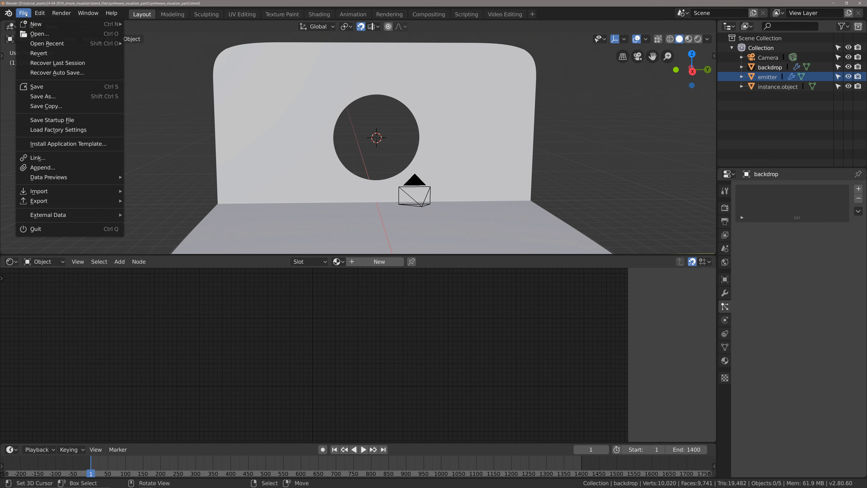
{"action": "mouse_move", "coordinate": [61, 194]}
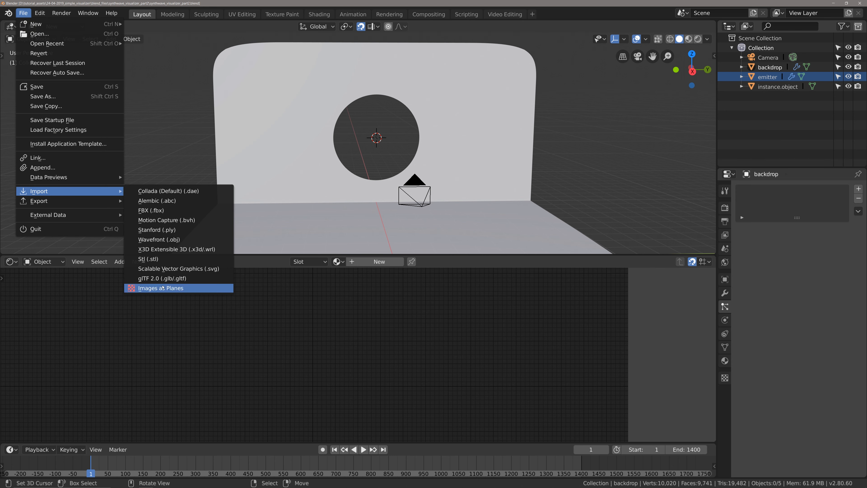
{"action": "key", "text": "F3"}
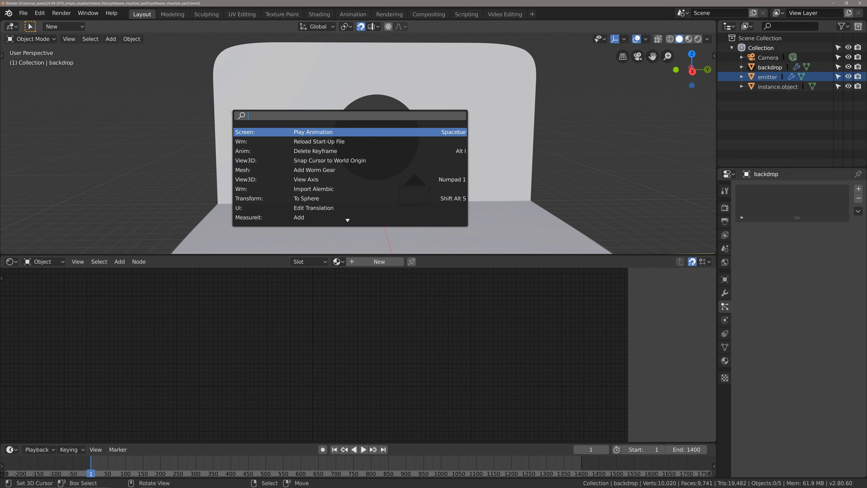
{"action": "key", "text": "Escape"}
{"action": "key", "text": "F4"}
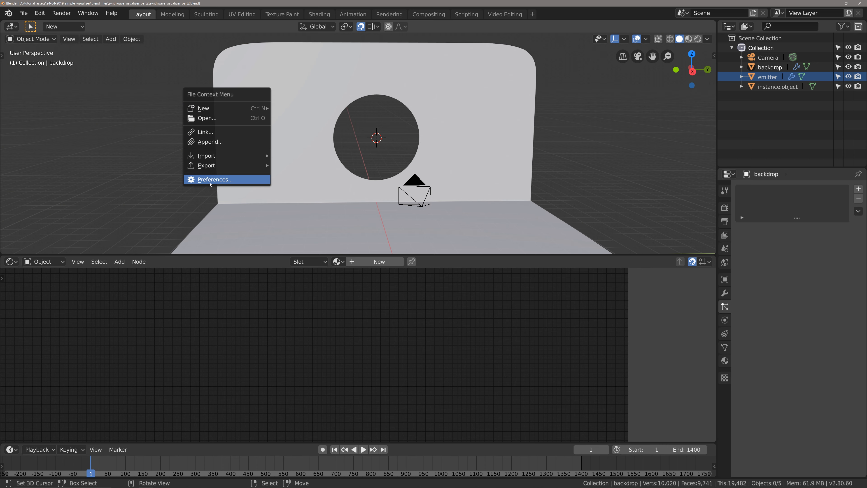
{"action": "left_click", "coordinate": [209, 181]}
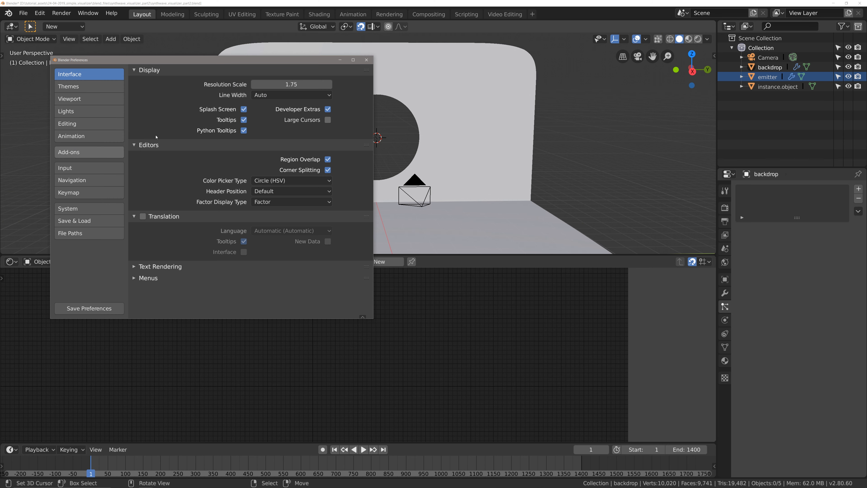
{"action": "left_click", "coordinate": [89, 152]}
{"action": "left_click", "coordinate": [270, 85]}
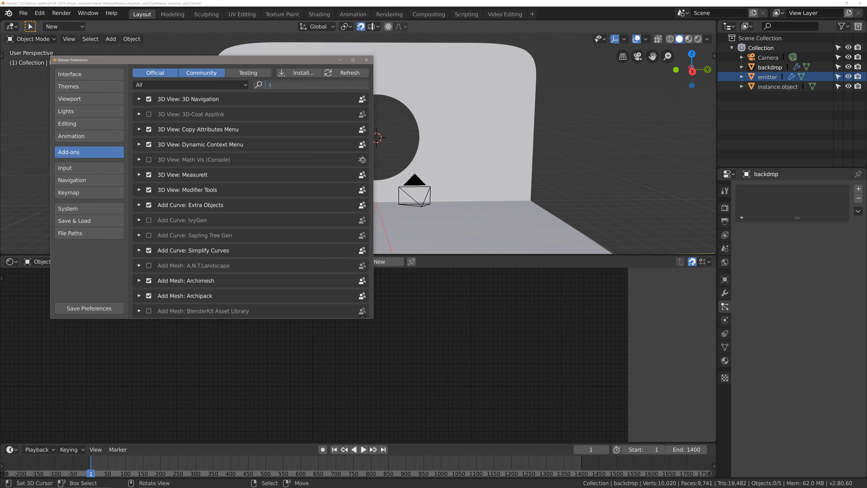
{"action": "type", "text": "IMAGES"}
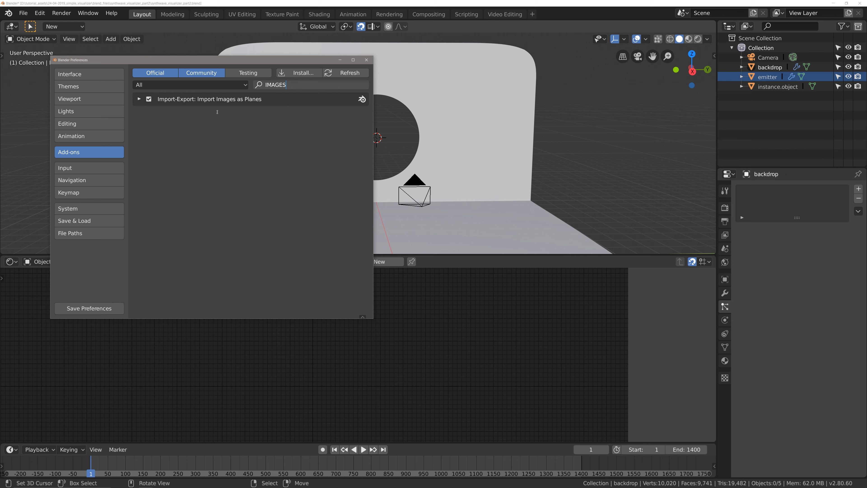
{"action": "left_click", "coordinate": [366, 60]}
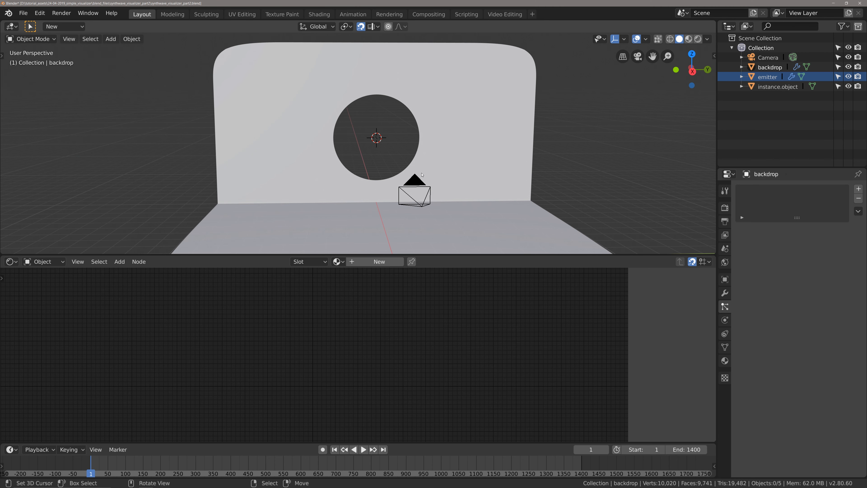
Import 40k_logo_smaller_black.png from the project's images folder as an image plane
{"action": "left_click", "coordinate": [24, 13]}
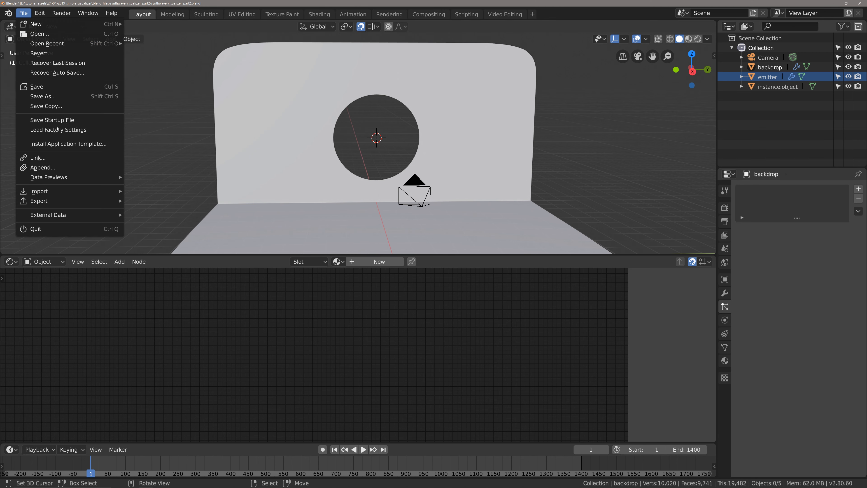
{"action": "left_click", "coordinate": [183, 287]}
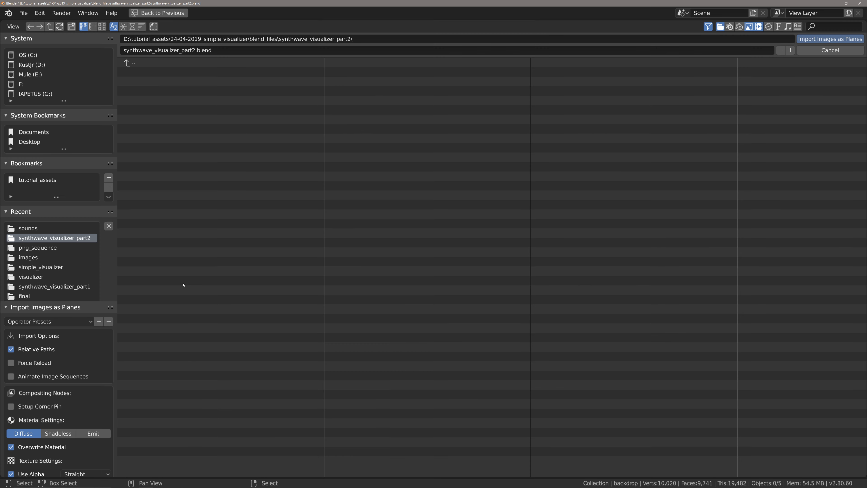
{"action": "left_click", "coordinate": [48, 179]}
{"action": "left_click", "coordinate": [147, 72]}
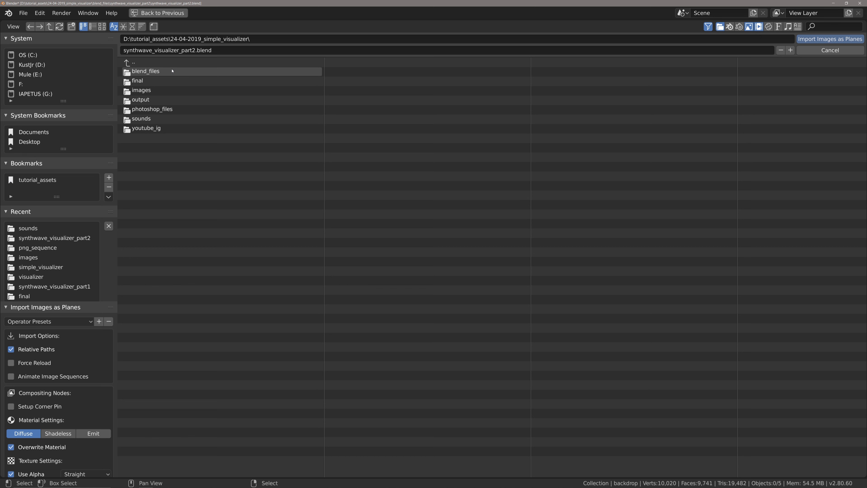
{"action": "left_click", "coordinate": [153, 91]}
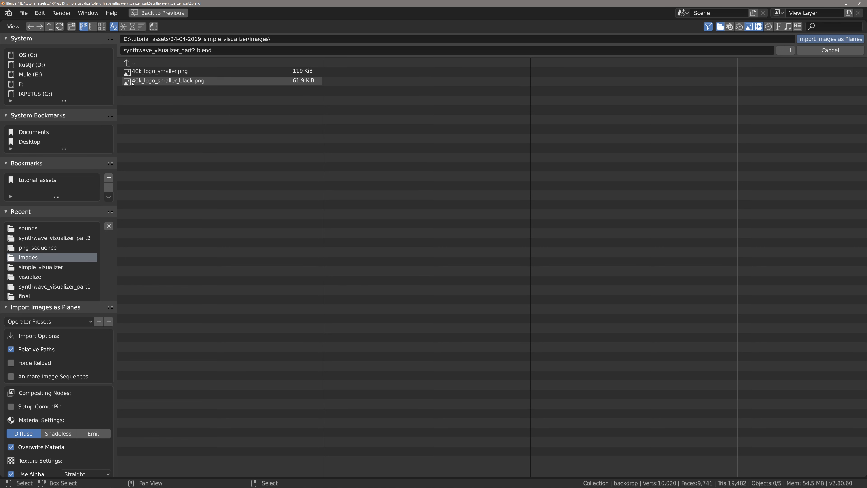
{"action": "left_click", "coordinate": [102, 27]}
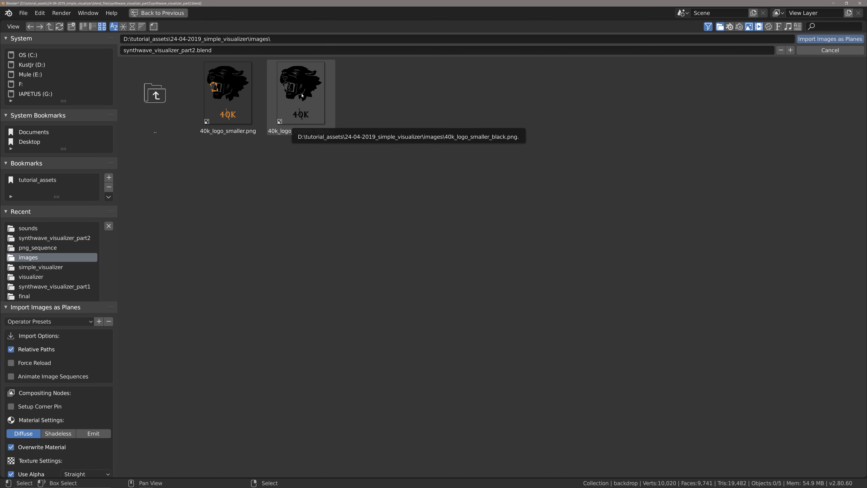
{"action": "double_click", "coordinate": [305, 100]}
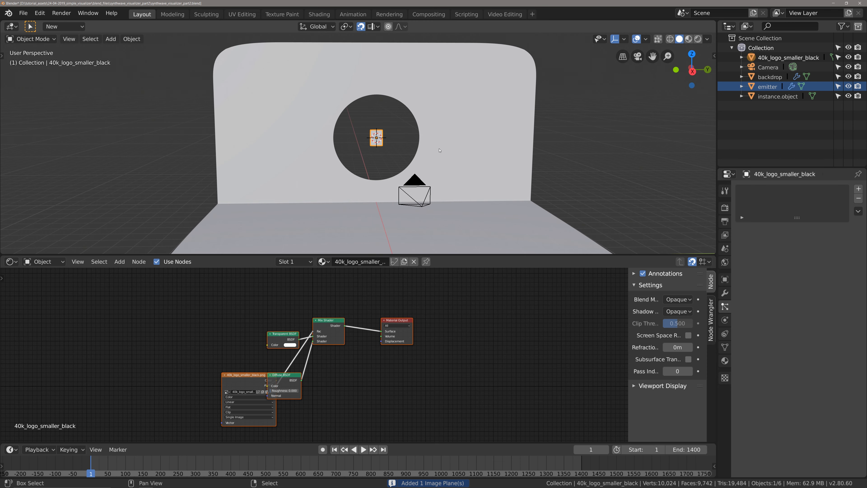
View the logo plane through the camera with material preview shading
{"action": "middle_click_drag", "start_coordinate": [440, 151], "coordinate": [423, 134], "text": "shift"}
{"action": "scroll", "coordinate": [389, 154], "scroll_direction": "down", "scroll_amount": 1}
{"action": "scroll", "coordinate": [390, 155], "scroll_direction": "up", "scroll_amount": 3}
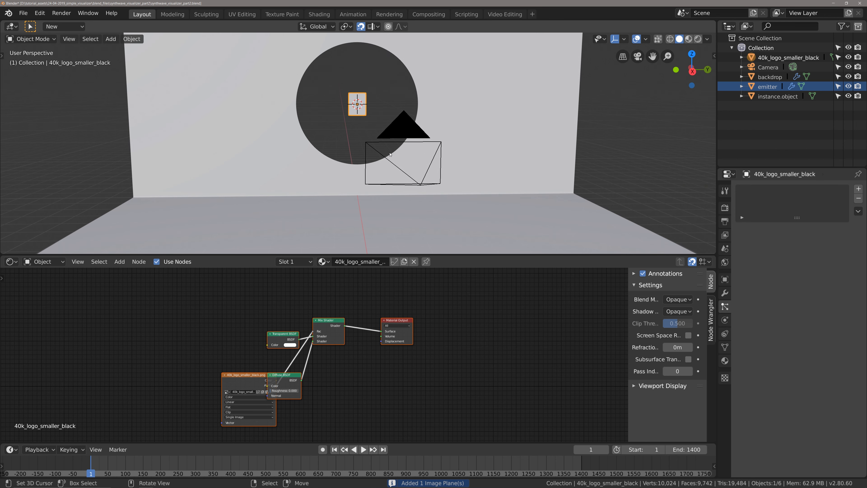
{"action": "key", "text": "KP_0"}
{"action": "scroll", "coordinate": [376, 161], "scroll_direction": "up", "scroll_amount": 3}
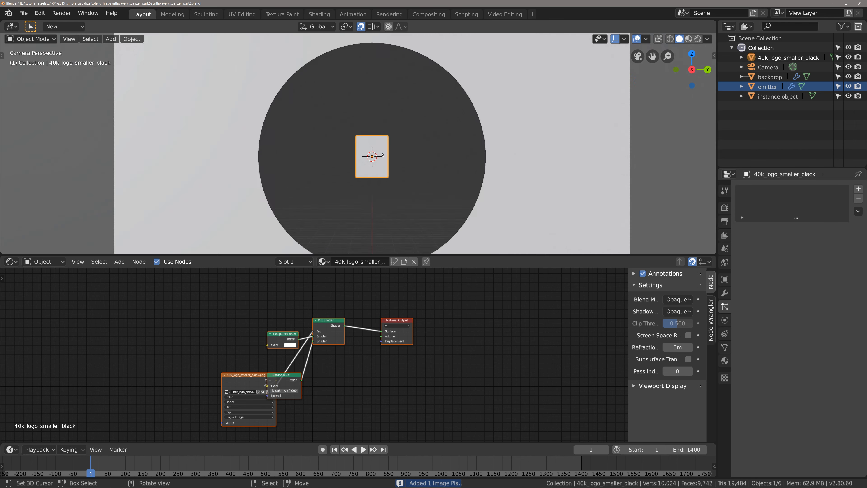
{"action": "key", "text": "z"}
{"action": "left_click", "coordinate": [386, 201]}
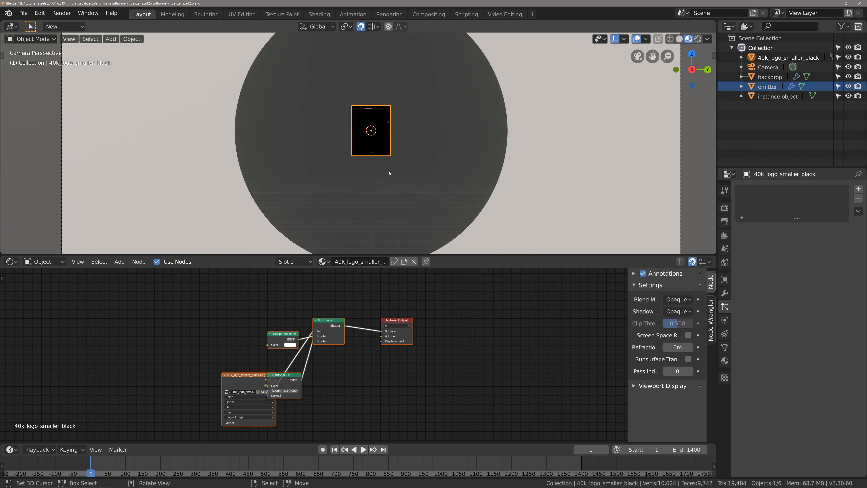
Scale the logo plane up uniformly to about twice its size inside the circular hole and deselect it
{"action": "scroll", "coordinate": [406, 186], "scroll_direction": "down", "scroll_amount": 2}
{"action": "key", "text": "s"}
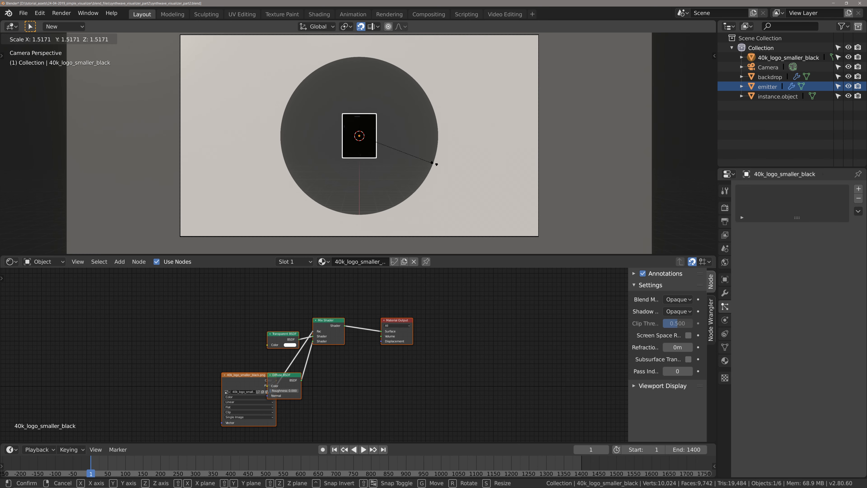
{"action": "left_click", "coordinate": [461, 175]}
{"action": "mouse_move", "coordinate": [419, 174]}
{"action": "middle_mouse_down", "text": "shift"}
{"action": "mouse_move", "coordinate": [414, 194]}
{"action": "mouse_move", "coordinate": [425, 170]}
{"action": "middle_mouse_up", "text": "shift"}
{"action": "scroll", "coordinate": [414, 193], "scroll_direction": "up", "scroll_amount": 1}
{"action": "key", "text": "alt+a"}
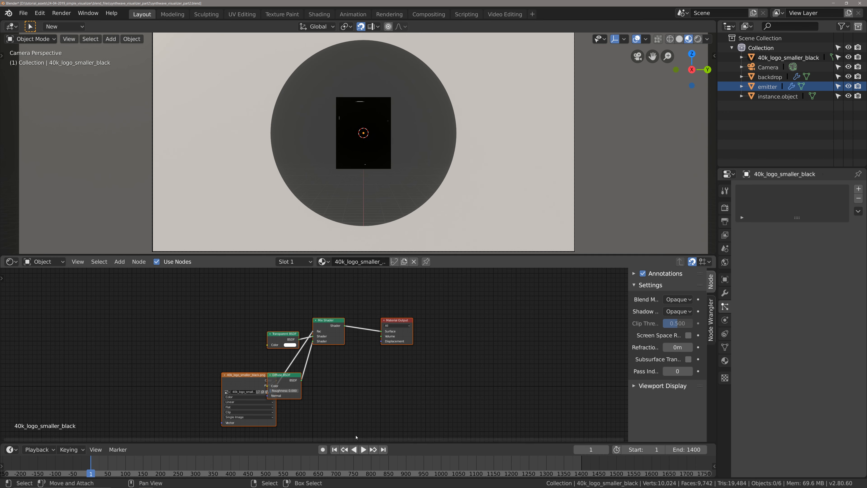
Rearrange the logo material's image texture, Mix Shader, Transparent BSDF and Diffuse BSDF nodes so they no longer overlap
{"action": "left_click_drag", "start_coordinate": [235, 377], "coordinate": [223, 318]}
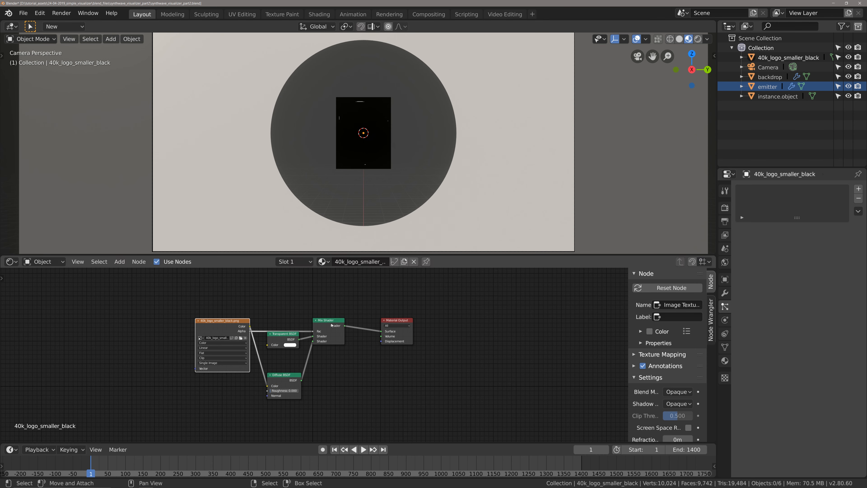
{"action": "left_click_drag", "start_coordinate": [332, 325], "coordinate": [350, 332]}
{"action": "left_click_drag", "start_coordinate": [283, 338], "coordinate": [298, 313]}
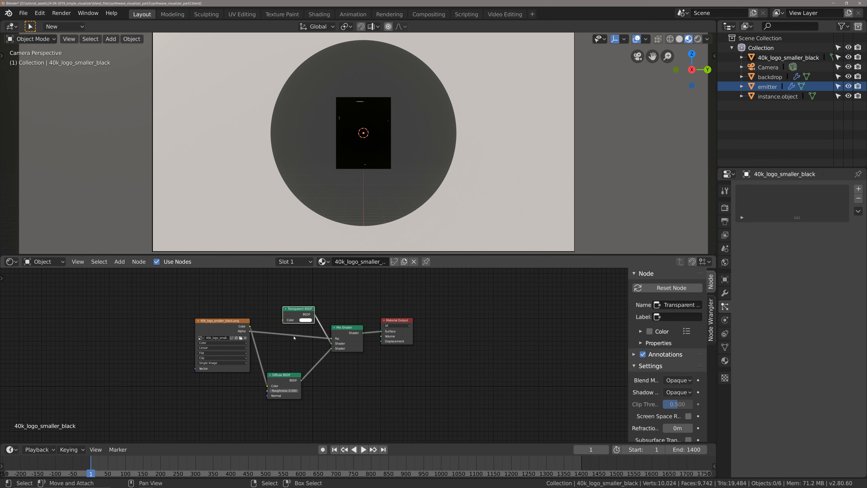
{"action": "left_click_drag", "start_coordinate": [284, 375], "coordinate": [298, 349]}
{"action": "key", "text": "alt+a"}
{"action": "middle_click_drag", "start_coordinate": [308, 335], "coordinate": [303, 341]}
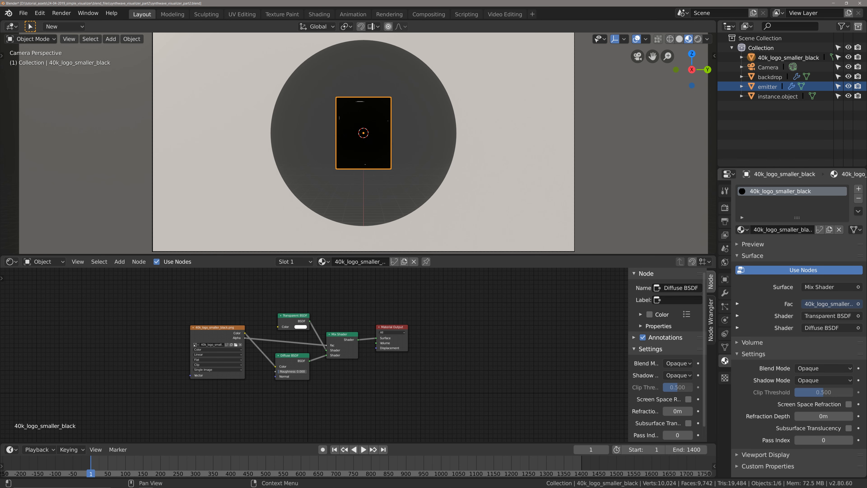
Set the logo material's Blend Mode to Alpha Blend and its Shadow Mode to None
{"action": "left_click", "coordinate": [810, 372]}
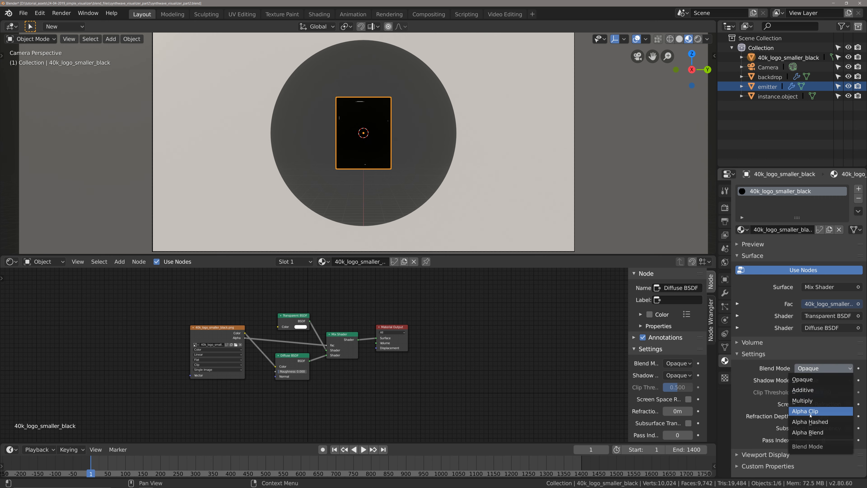
{"action": "left_click", "coordinate": [806, 432]}
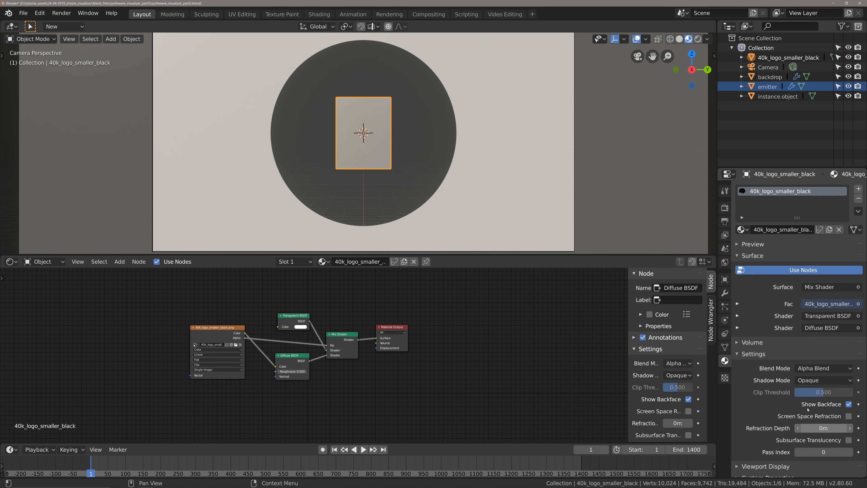
{"action": "left_click", "coordinate": [816, 380]}
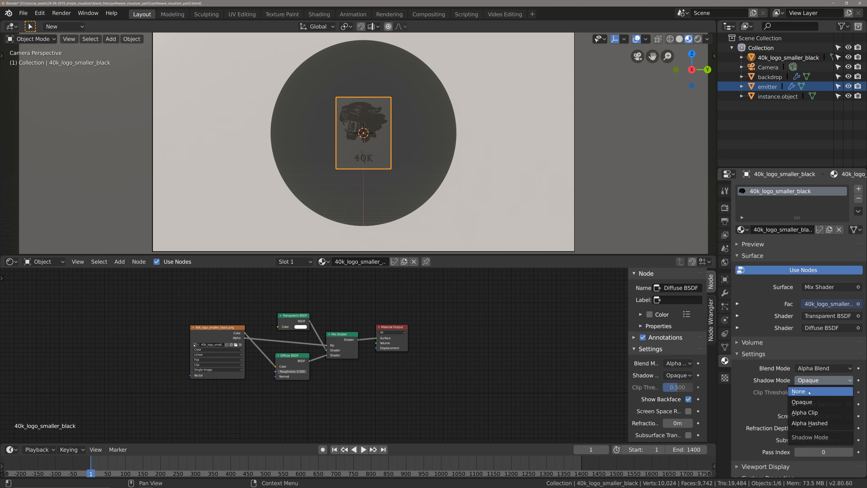
{"action": "left_click", "coordinate": [809, 391]}
{"action": "scroll", "coordinate": [428, 169], "scroll_direction": "up", "scroll_amount": 6}
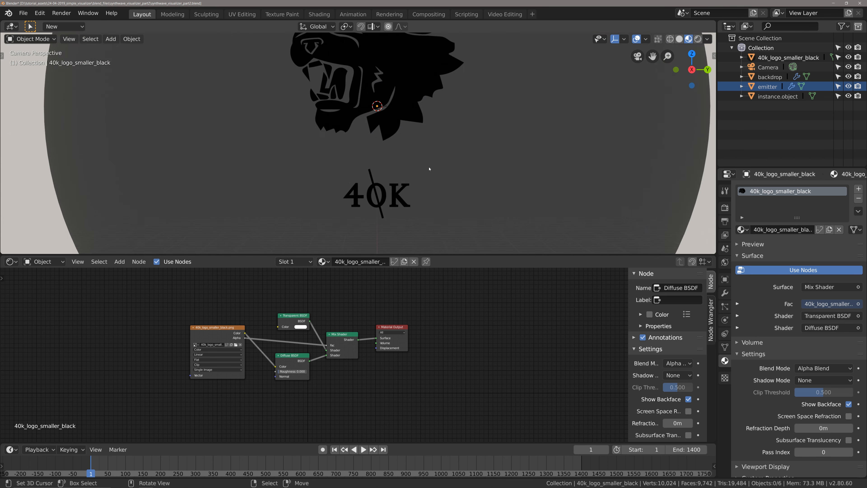
{"action": "scroll", "coordinate": [429, 169], "scroll_direction": "down", "scroll_amount": 6}
Switch the viewport to Rendered shading and play the animation briefly to check the logo against the striped sun
{"action": "key", "text": "z"}
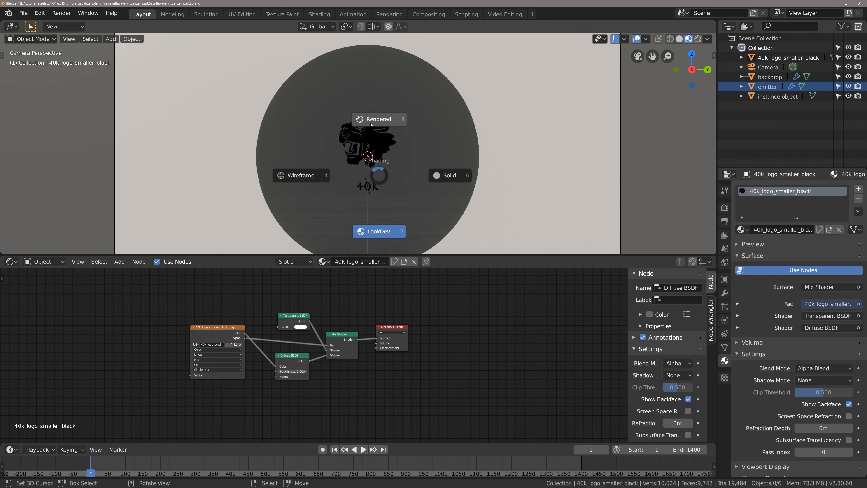
{"action": "left_click", "coordinate": [371, 125]}
{"action": "key", "text": "space"}
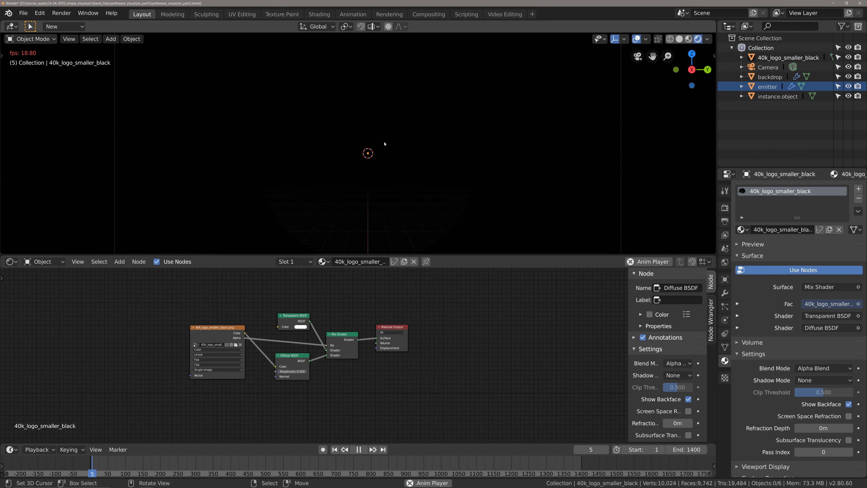
{"action": "scroll", "coordinate": [385, 145], "scroll_direction": "down", "scroll_amount": 2}
{"action": "middle_click_drag", "start_coordinate": [390, 148], "coordinate": [387, 148], "text": "shift"}
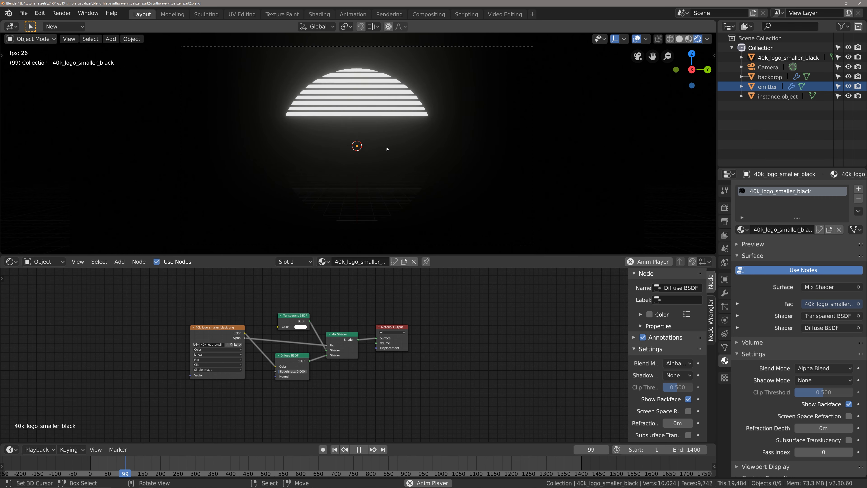
{"action": "key", "text": "space"}
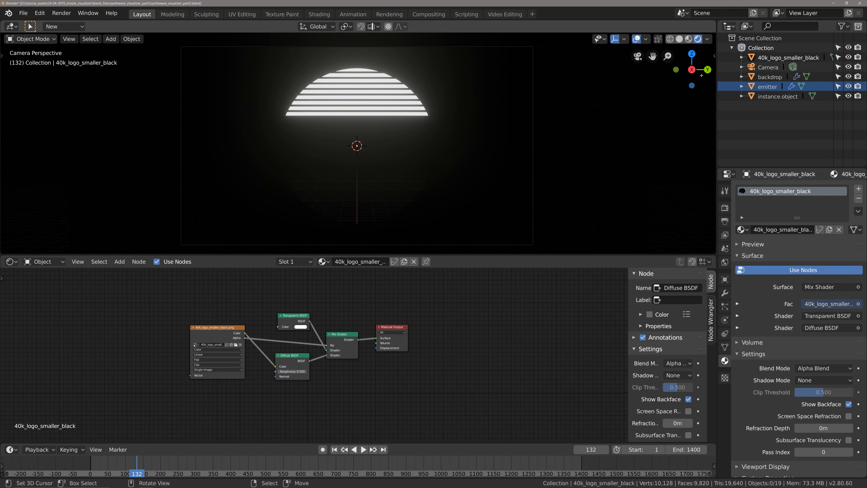
Refresh the emitter's particle simulation from frame 0 by nudging its particle Number and restoring it to 110, and replay the animation
{"action": "left_click", "coordinate": [777, 96]}
{"action": "left_click", "coordinate": [767, 87]}
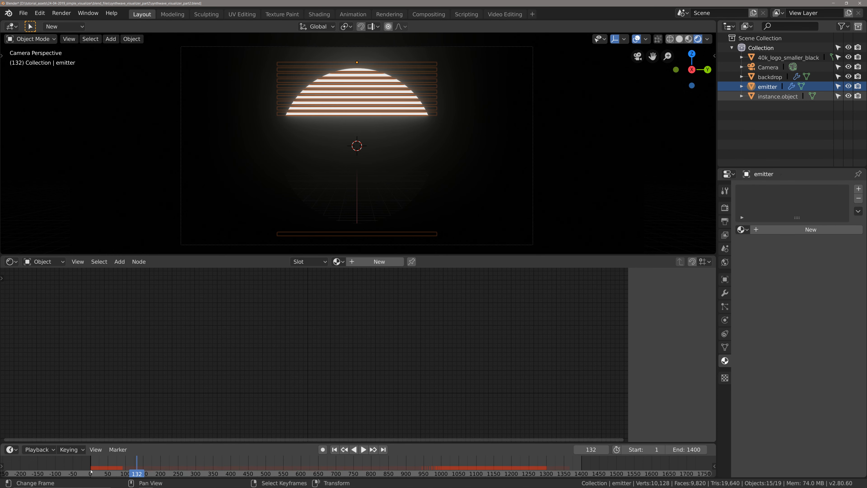
{"action": "left_click_drag", "start_coordinate": [131, 464], "coordinate": [90, 465]}
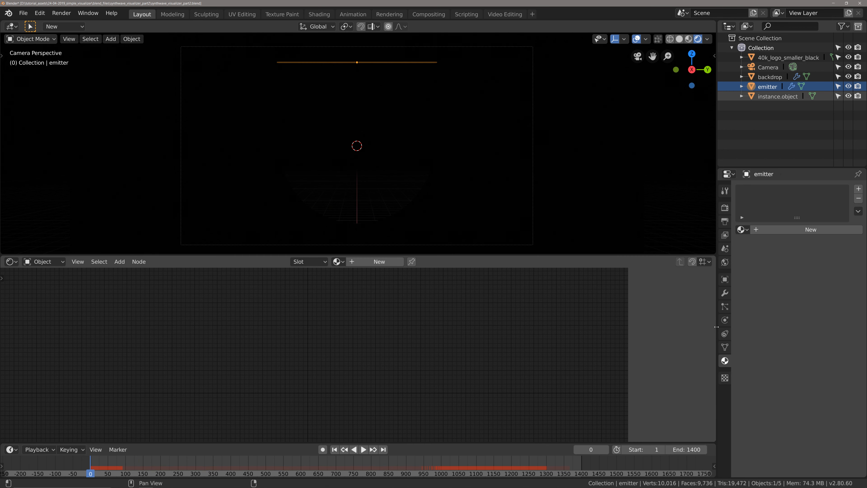
{"action": "left_click", "coordinate": [724, 306]}
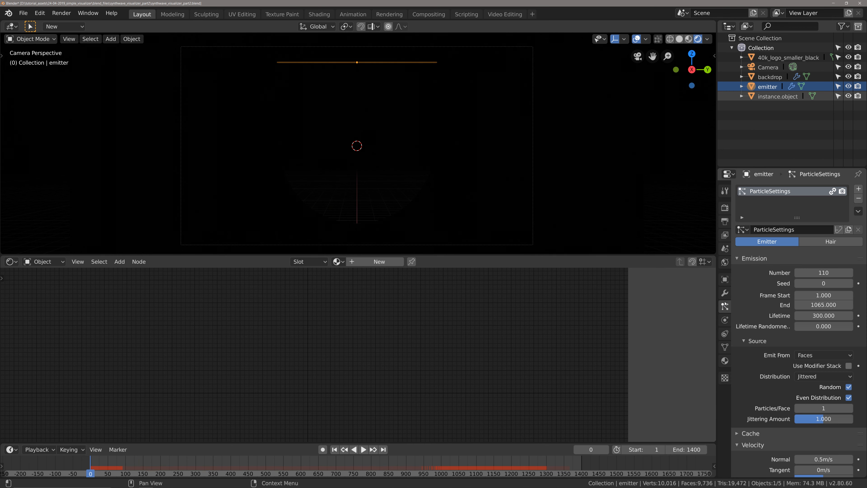
{"action": "left_click", "coordinate": [798, 272]}
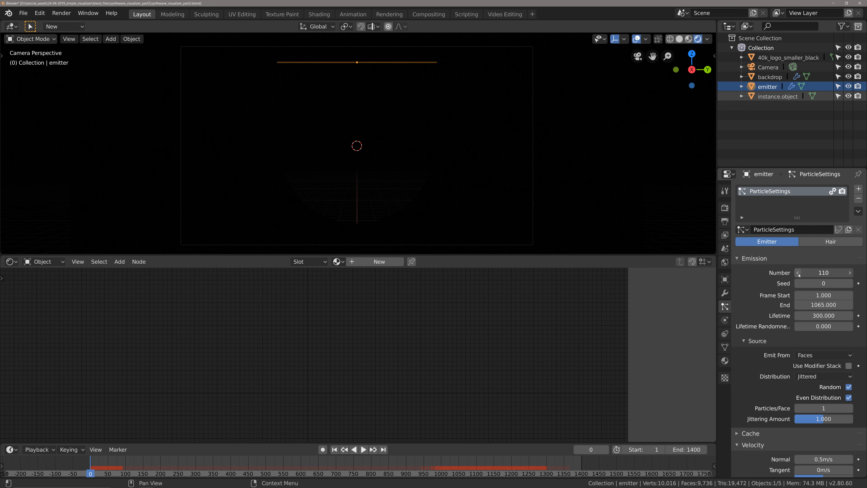
{"action": "left_click", "coordinate": [849, 273]}
{"action": "key", "text": "space"}
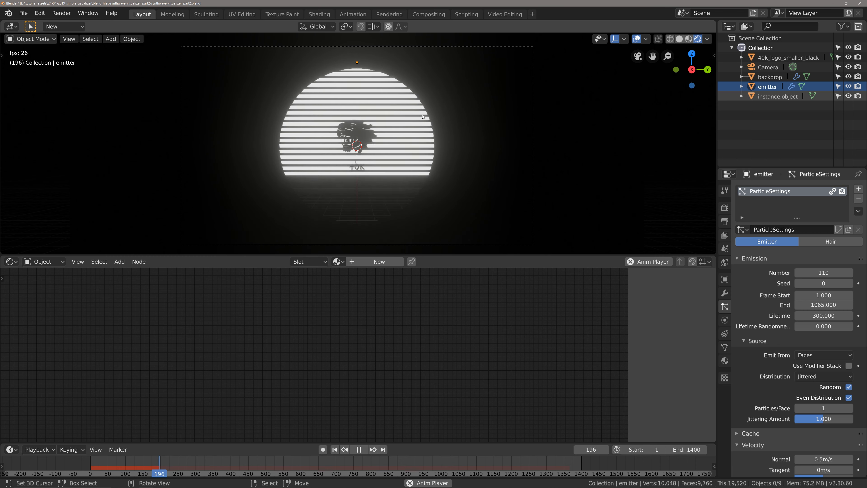
Scale the 40k_logo_smaller_black plane up to about 1.2 times its size and pause playback with the full sun showing
{"action": "left_click", "coordinate": [785, 57]}
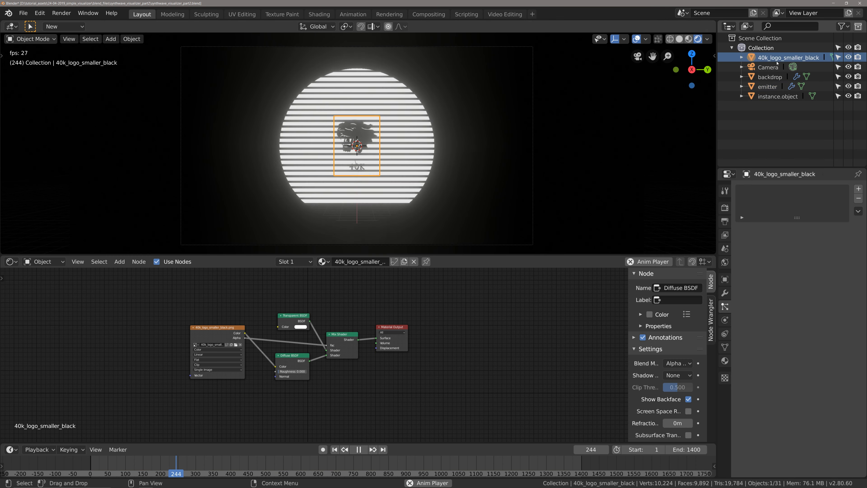
{"action": "key", "text": "s"}
{"action": "left_click", "coordinate": [406, 170]}
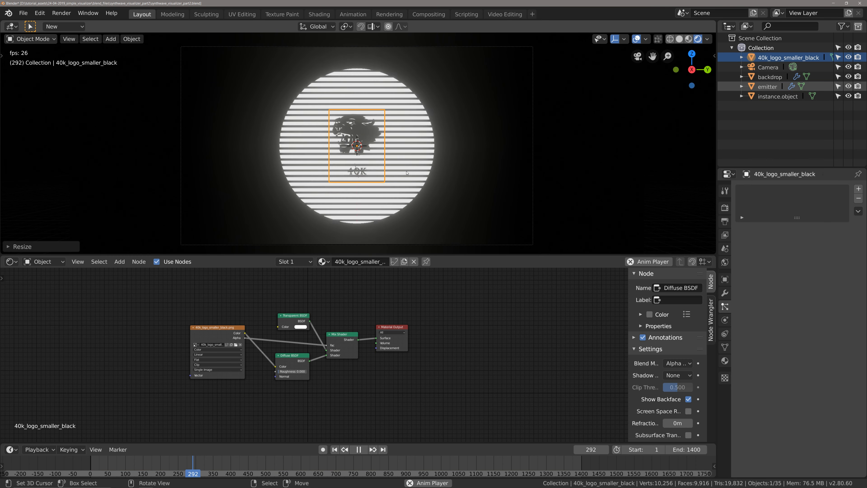
{"action": "key", "text": "space"}
{"action": "key", "text": "alt+a"}
Move the logo plane slightly down along the Z axis to center it on the sun and deselect it
{"action": "key", "text": "g"}
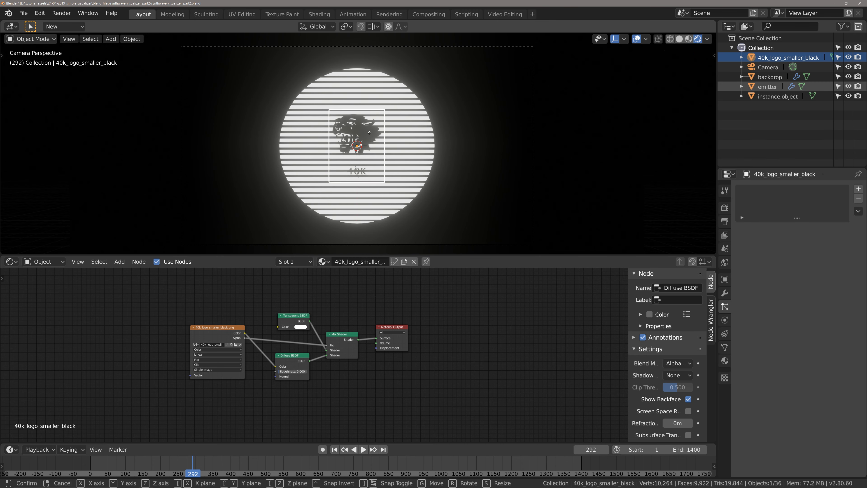
{"action": "key", "text": "z"}
{"action": "left_click", "coordinate": [378, 145]}
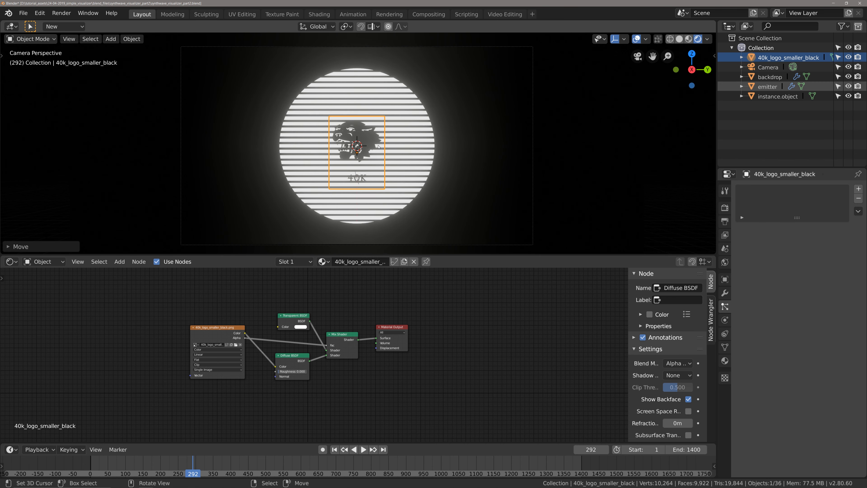
{"action": "key", "text": "alt+a"}
{"action": "scroll", "coordinate": [395, 145], "scroll_direction": "down", "scroll_amount": 2}
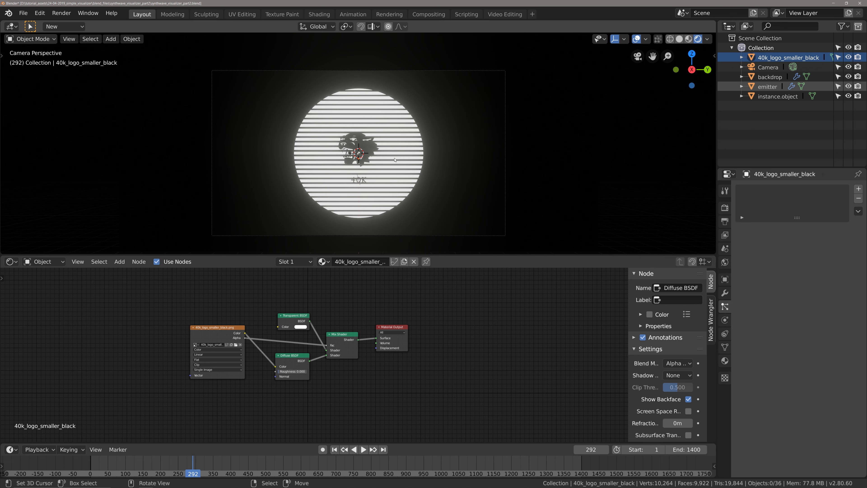
{"action": "scroll", "coordinate": [396, 158], "scroll_direction": "up", "scroll_amount": 1}
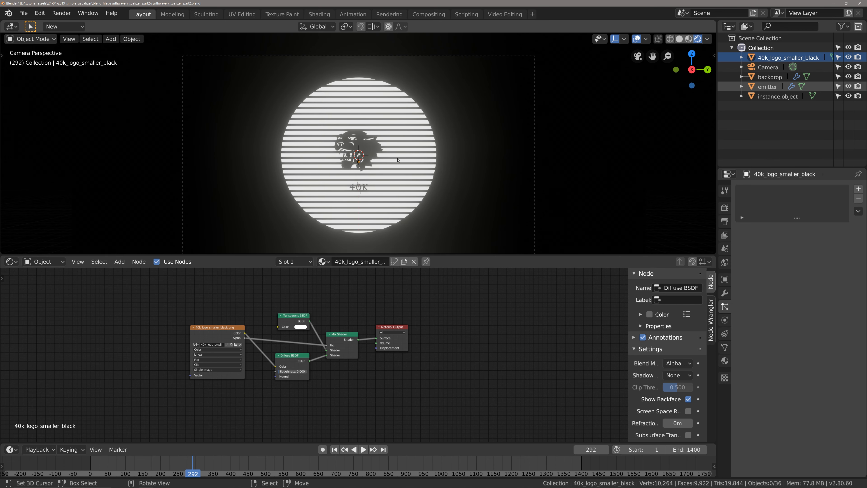
Add a ColorRamp node to the instance.object's emission material and connect its Color output to the Emission node's Color
{"action": "left_click", "coordinate": [766, 96]}
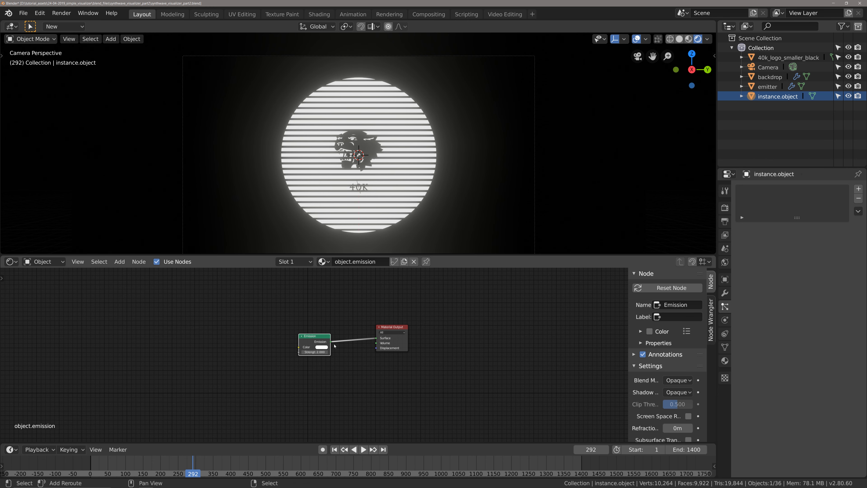
{"action": "scroll", "coordinate": [335, 345], "scroll_direction": "up", "scroll_amount": 2}
{"action": "key", "text": "shift+a"}
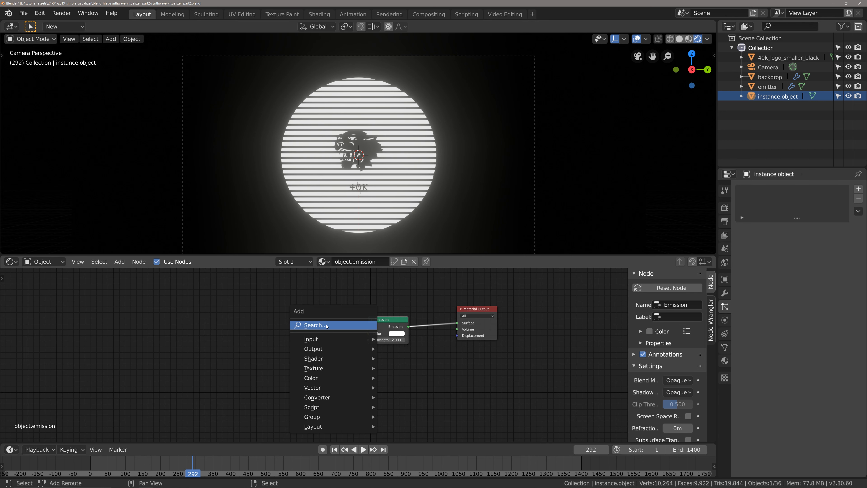
{"action": "mouse_move", "coordinate": [322, 397]}
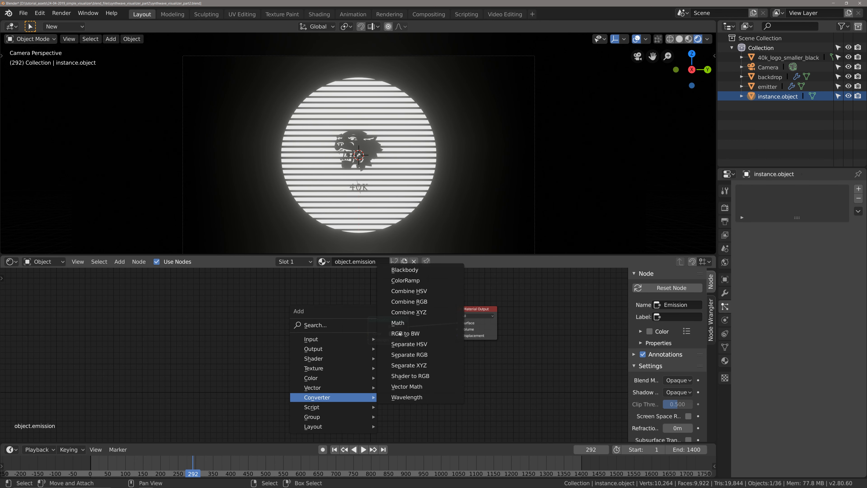
{"action": "left_click", "coordinate": [406, 280]}
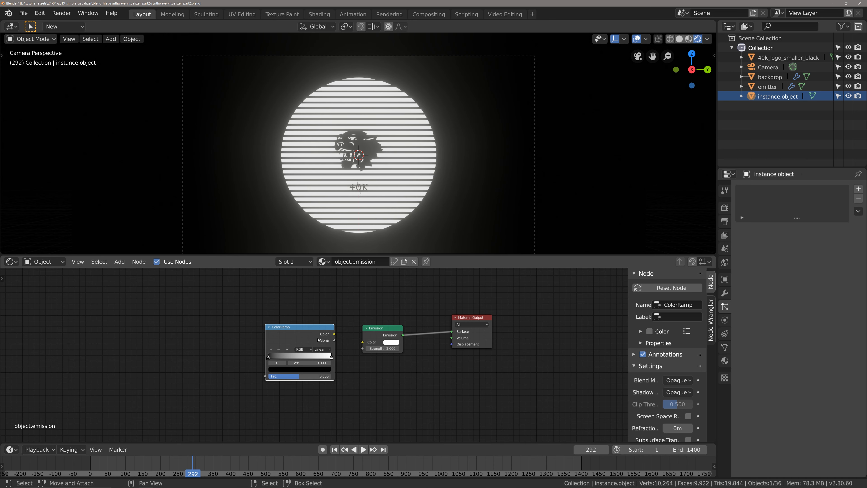
{"action": "right_click_drag", "start_coordinate": [317, 340], "coordinate": [369, 342], "text": "alt"}
{"action": "left_click_drag", "start_coordinate": [290, 338], "coordinate": [296, 341]}
{"action": "middle_click_drag", "start_coordinate": [296, 341], "coordinate": [362, 336], "text": "shift"}
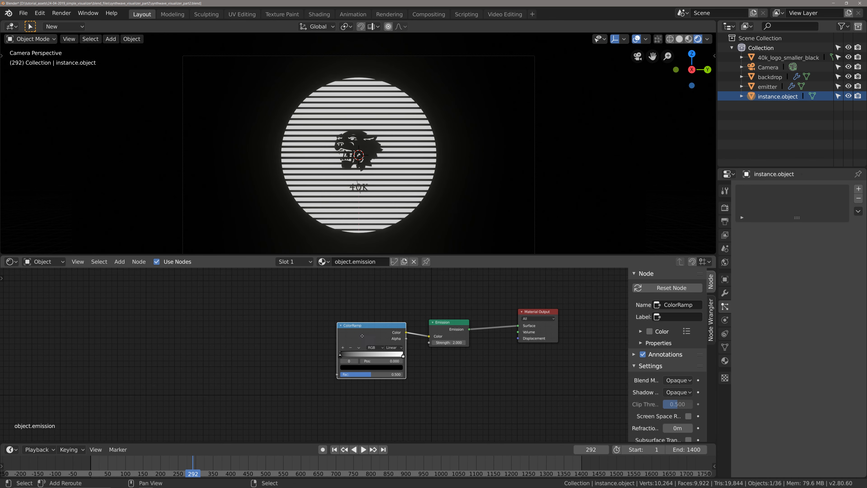
Add a Mapping node before the ColorRamp and connect its Vector output to the ramp's Fac input
{"action": "key", "text": "shift+a"}
{"action": "mouse_move", "coordinate": [277, 330]}
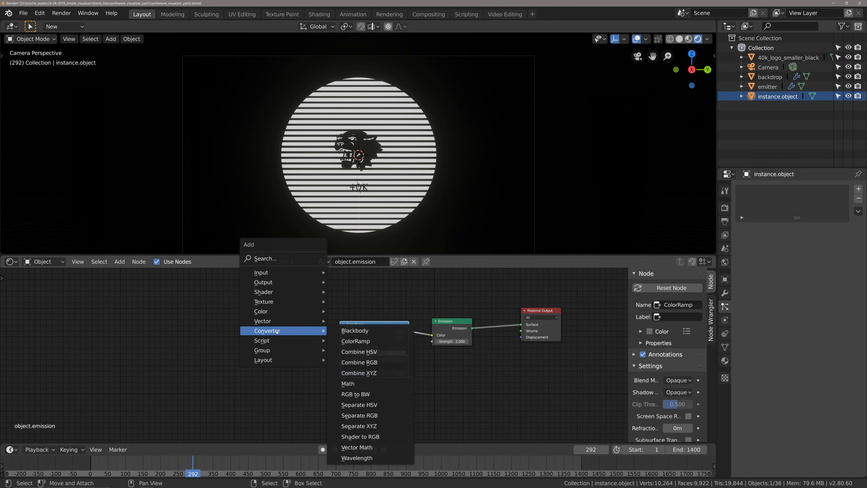
{"action": "mouse_move", "coordinate": [300, 321]}
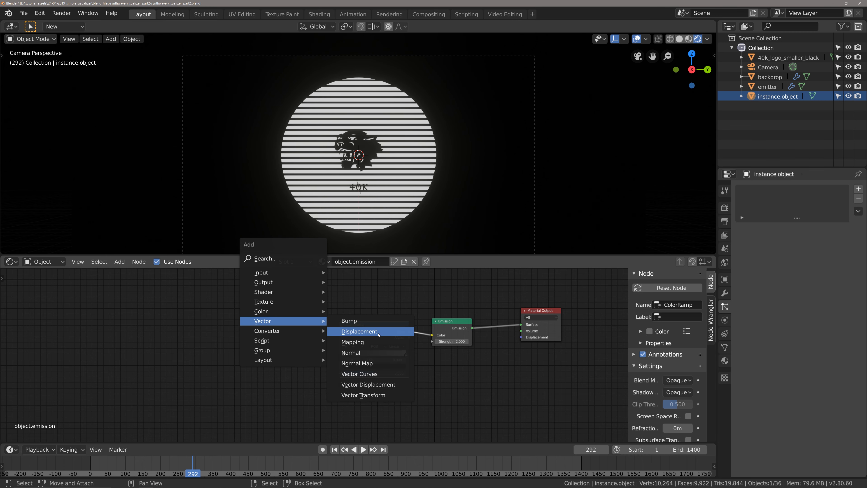
{"action": "left_click", "coordinate": [370, 343]}
{"action": "left_click", "coordinate": [220, 313]}
{"action": "middle_click_drag", "start_coordinate": [292, 338], "coordinate": [312, 336]}
{"action": "right_click_drag", "start_coordinate": [312, 336], "coordinate": [371, 336], "text": "alt"}
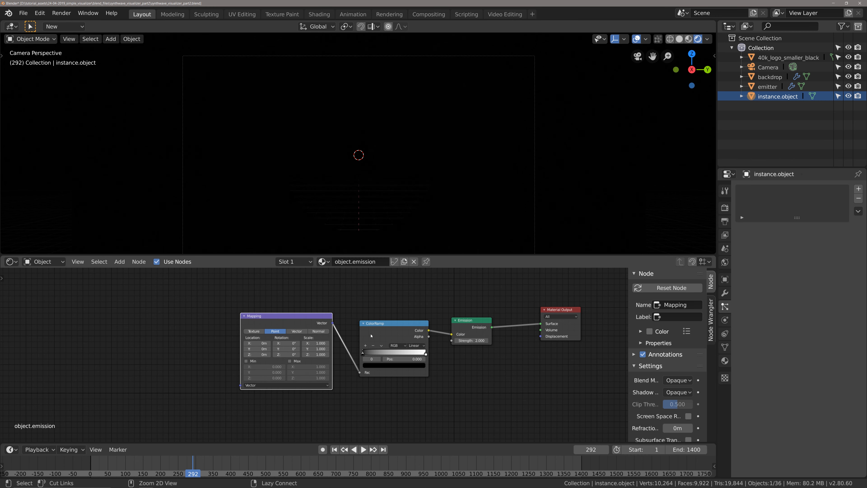
{"action": "middle_click_drag", "start_coordinate": [260, 333], "coordinate": [303, 336]}
{"action": "left_click_drag", "start_coordinate": [299, 329], "coordinate": [312, 328]}
{"action": "middle_click_drag", "start_coordinate": [254, 337], "coordinate": [288, 332]}
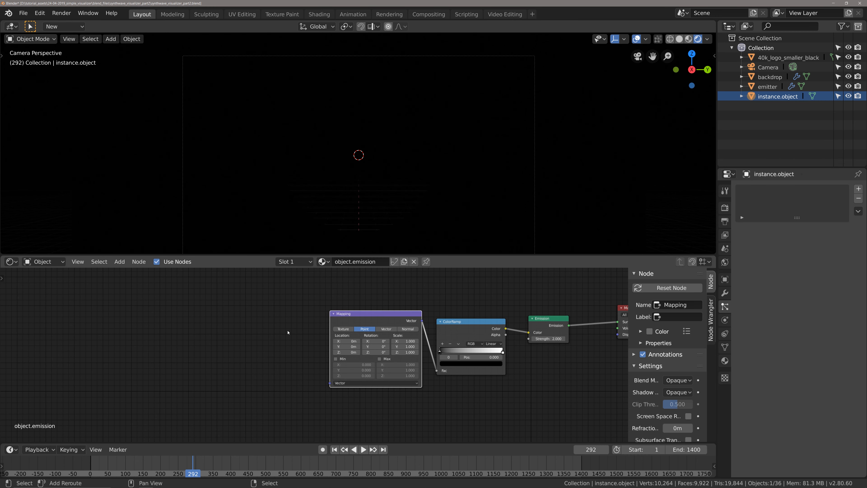
Add an Object Info node before the Mapping node and connect its Location output to the Mapping's Vector input
{"action": "key", "text": "shift+a"}
{"action": "mouse_move", "coordinate": [294, 282]}
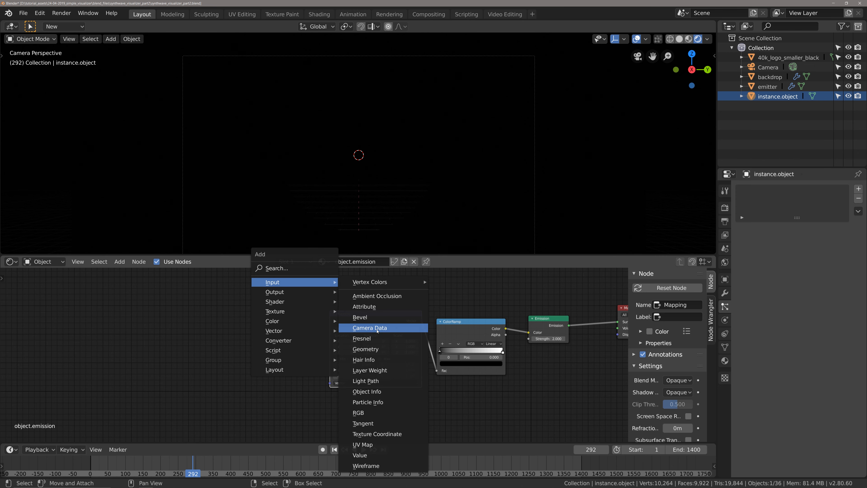
{"action": "left_click", "coordinate": [367, 391]}
{"action": "left_click", "coordinate": [262, 339]}
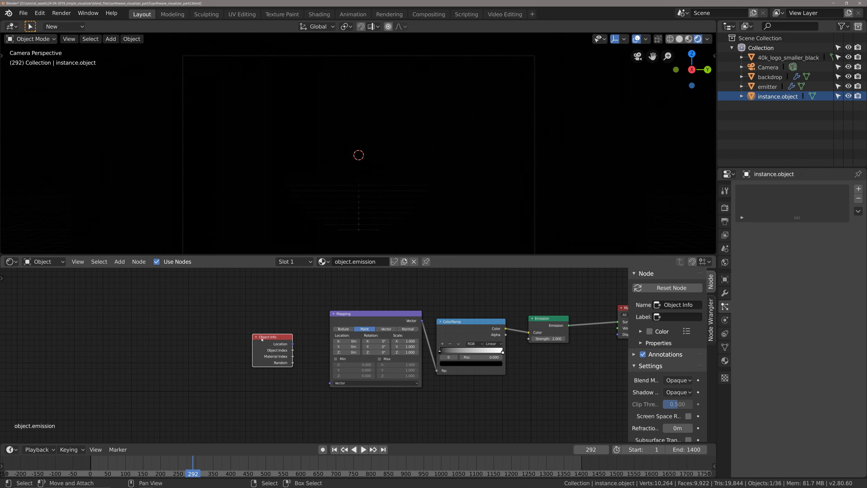
{"action": "scroll", "coordinate": [262, 339], "scroll_direction": "up", "scroll_amount": 2}
{"action": "left_click_drag", "start_coordinate": [307, 325], "coordinate": [330, 343]}
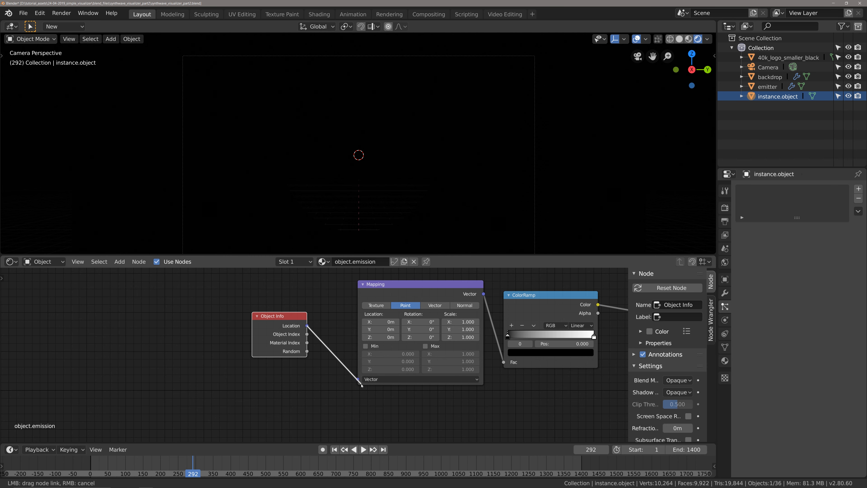
{"action": "left_click_drag", "start_coordinate": [357, 380], "coordinate": [358, 379]}
{"action": "middle_click_drag", "start_coordinate": [357, 376], "coordinate": [345, 381]}
{"action": "left_click_drag", "start_coordinate": [280, 327], "coordinate": [288, 345]}
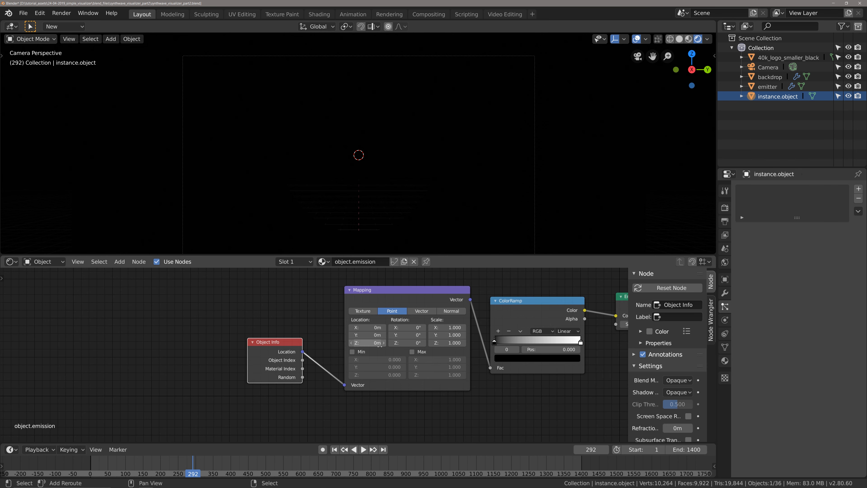
Set the ColorRamp's first stop to cyan with hue 0.497, saturation 1.000 and value 1.000
{"action": "middle_click_drag", "start_coordinate": [500, 349], "coordinate": [433, 350]}
{"action": "left_click", "coordinate": [426, 343]}
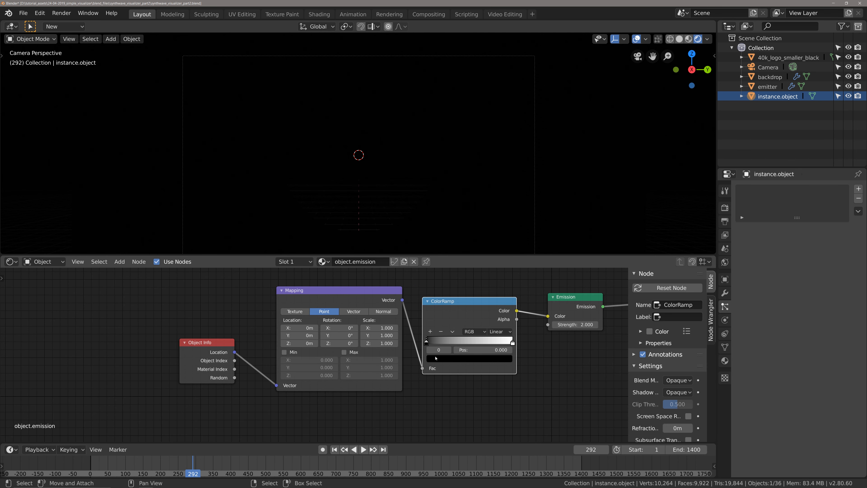
{"action": "left_click", "coordinate": [438, 358]}
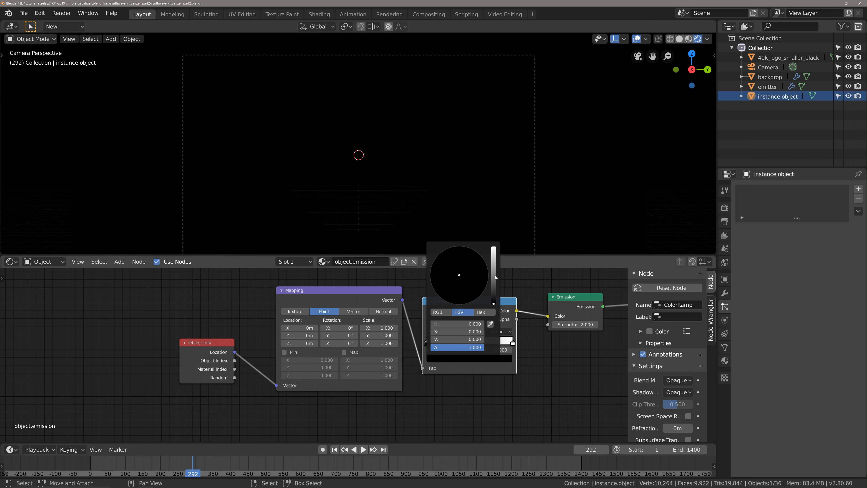
{"action": "left_click_drag", "start_coordinate": [496, 277], "coordinate": [491, 252]}
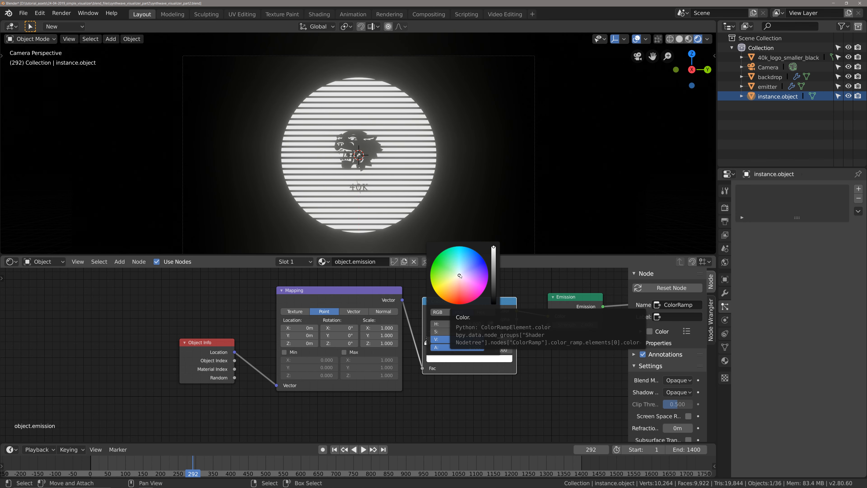
{"action": "left_click_drag", "start_coordinate": [466, 281], "coordinate": [458, 246]}
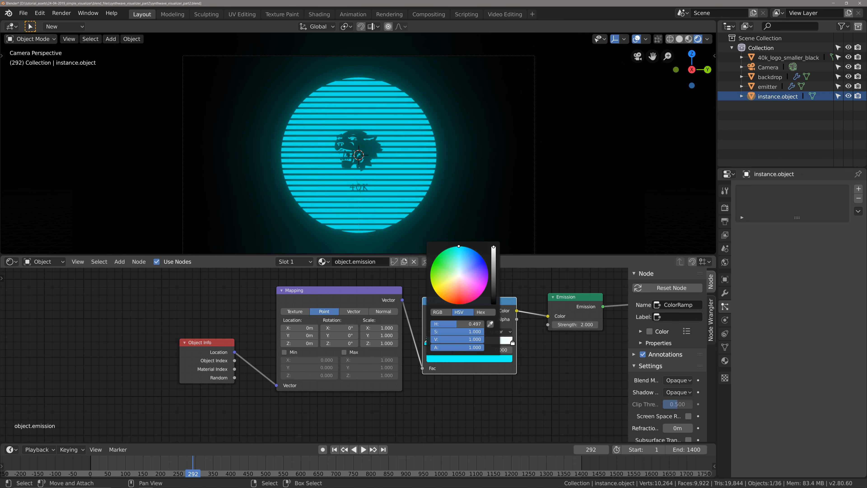
Set the ColorRamp's last stop, at position 1.000, to a saturated orange
{"action": "left_click", "coordinate": [512, 342]}
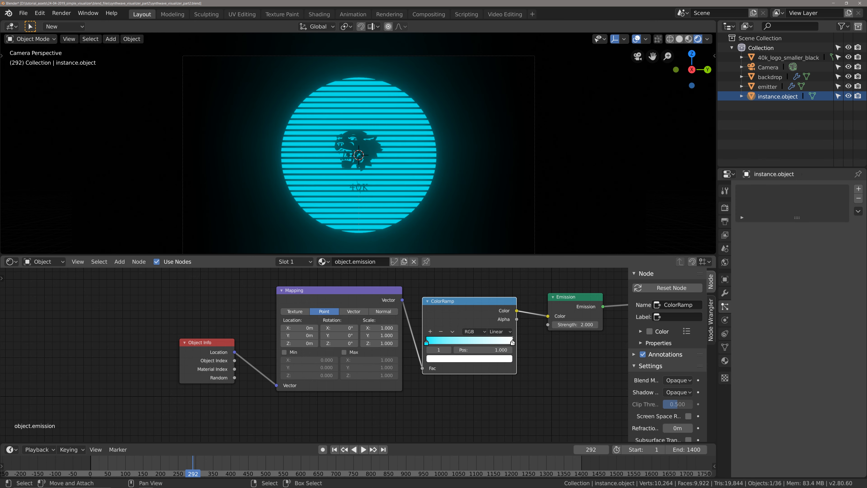
{"action": "left_click", "coordinate": [492, 358]}
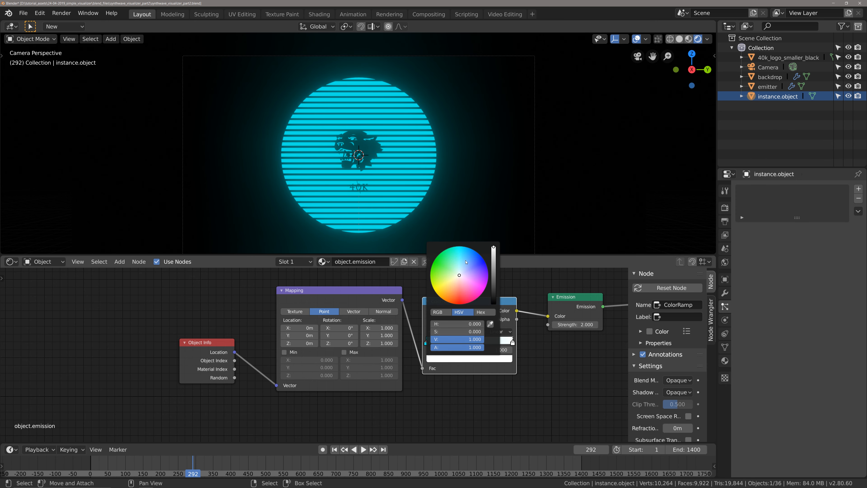
{"action": "left_click_drag", "start_coordinate": [466, 262], "coordinate": [451, 303]}
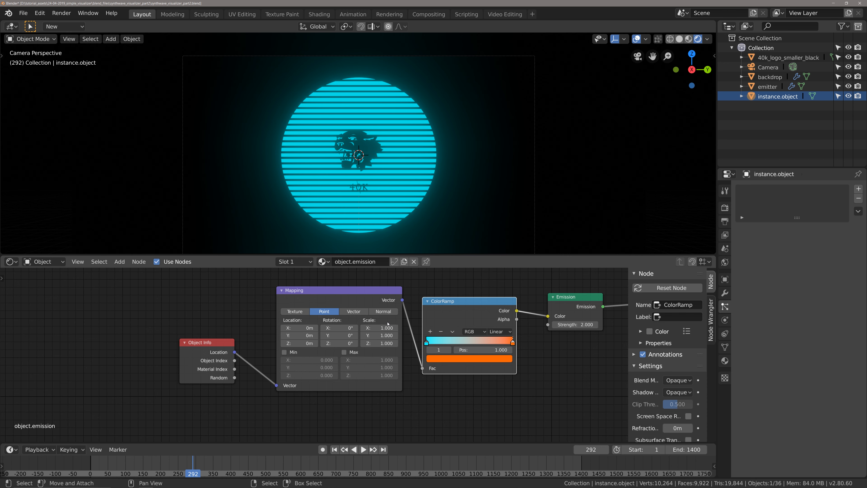
Reduce the Mapping node's X scale to 0.240 so the gradient spreads over the sun's stripes
{"action": "left_click", "coordinate": [339, 301]}
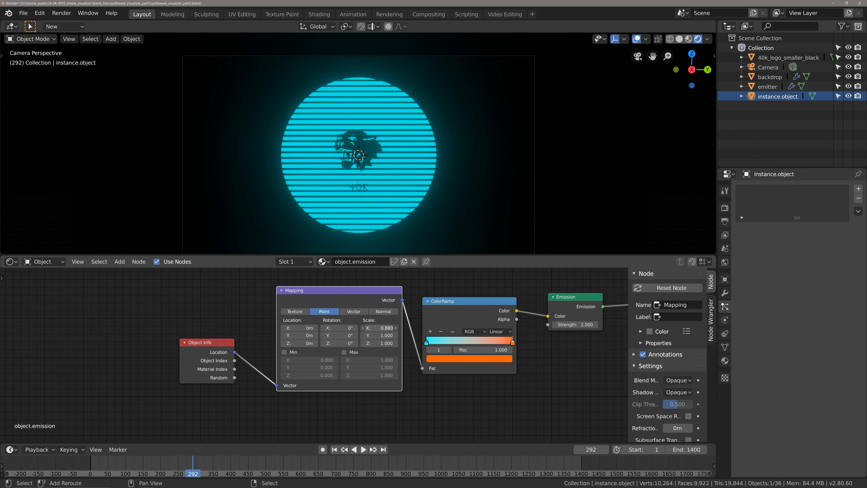
{"action": "left_click_drag", "start_coordinate": [379, 328], "coordinate": [362, 327]}
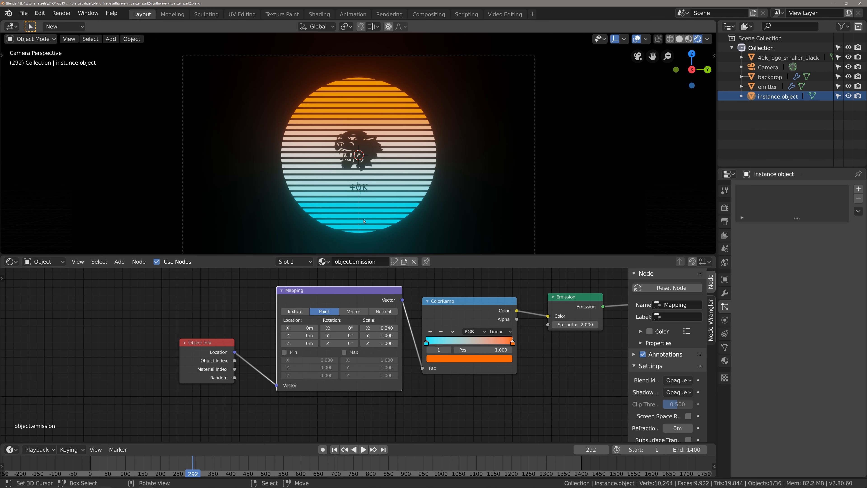
{"action": "middle_click_drag", "start_coordinate": [451, 287], "coordinate": [449, 287]}
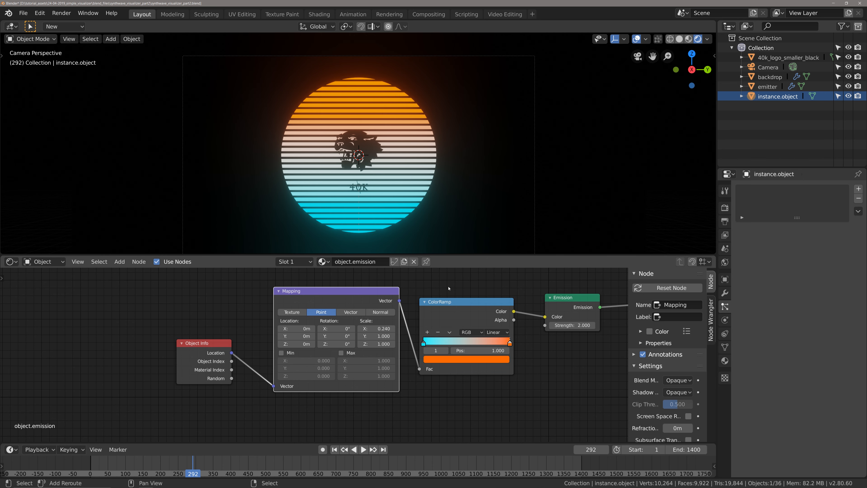
Try an additional middle stop on the ColorRamp, shifted to position 0.471
{"action": "left_click", "coordinate": [428, 332]}
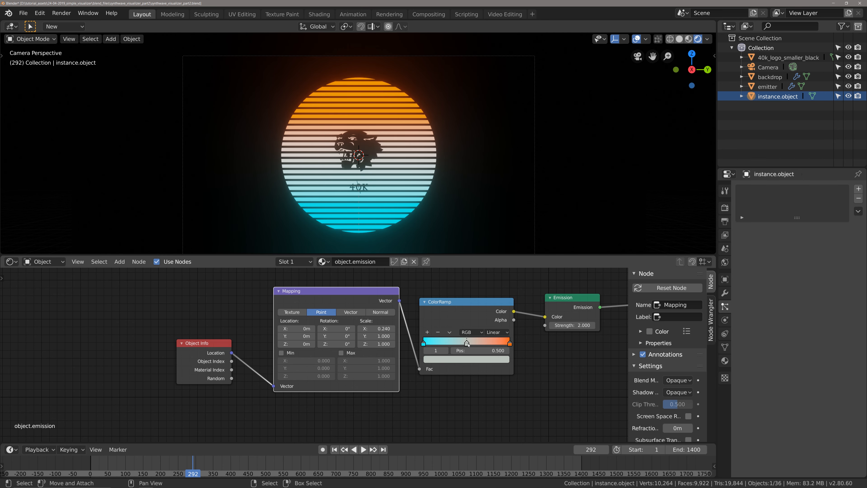
{"action": "mouse_move", "coordinate": [467, 344]}
{"action": "left_mouse_down"}
{"action": "mouse_move", "coordinate": [448, 344]}
{"action": "mouse_move", "coordinate": [501, 340]}
{"action": "mouse_move", "coordinate": [464, 343]}
{"action": "left_mouse_up"}
{"action": "middle_click_drag", "start_coordinate": [485, 342], "coordinate": [468, 360]}
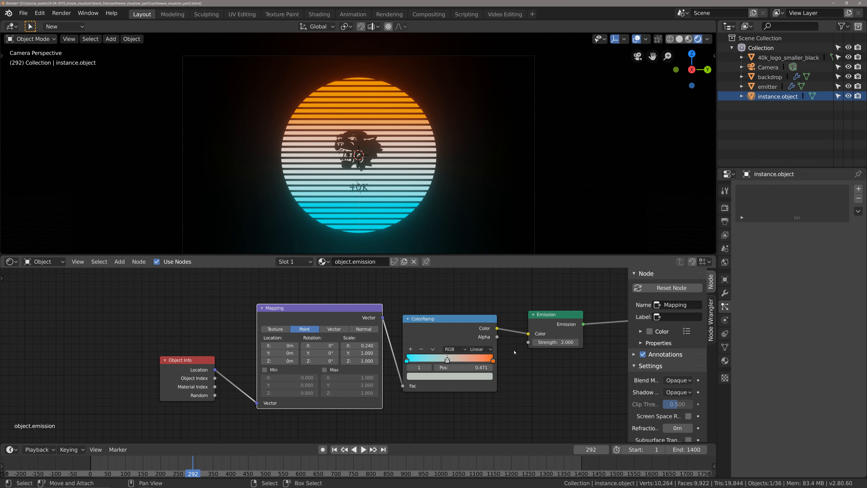
{"action": "scroll", "coordinate": [462, 360], "scroll_direction": "down", "scroll_amount": 8}
{"action": "scroll", "coordinate": [458, 360], "scroll_direction": "up", "scroll_amount": 4}
{"action": "scroll", "coordinate": [402, 357], "scroll_direction": "up", "scroll_amount": 1}
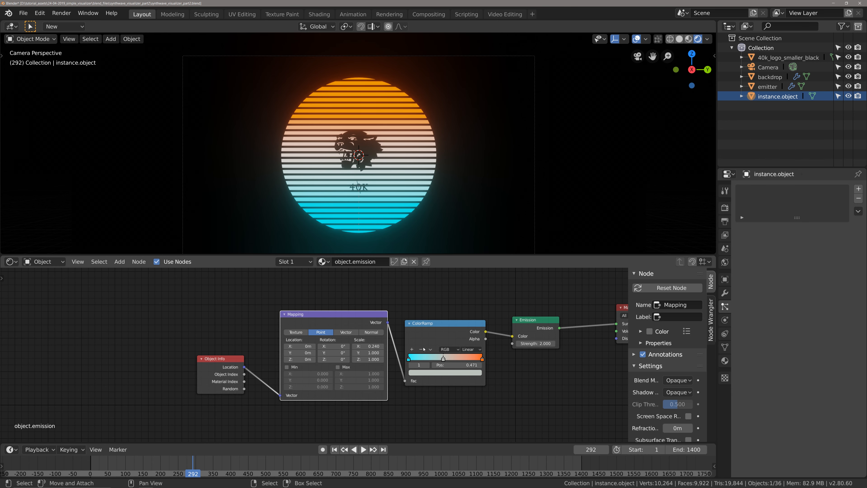
{"action": "middle_click_drag", "start_coordinate": [469, 362], "coordinate": [434, 384]}
{"action": "scroll", "coordinate": [459, 365], "scroll_direction": "up", "scroll_amount": 2}
{"action": "scroll", "coordinate": [434, 384], "scroll_direction": "down", "scroll_amount": 8}
Save the file and move the ColorRamp's cyan stop to position 0.061 and its orange stop to 0.975
{"action": "key", "text": "ctrl+s"}
{"action": "middle_click_drag", "start_coordinate": [384, 374], "coordinate": [401, 365]}
{"action": "scroll", "coordinate": [367, 360], "scroll_direction": "up", "scroll_amount": 4}
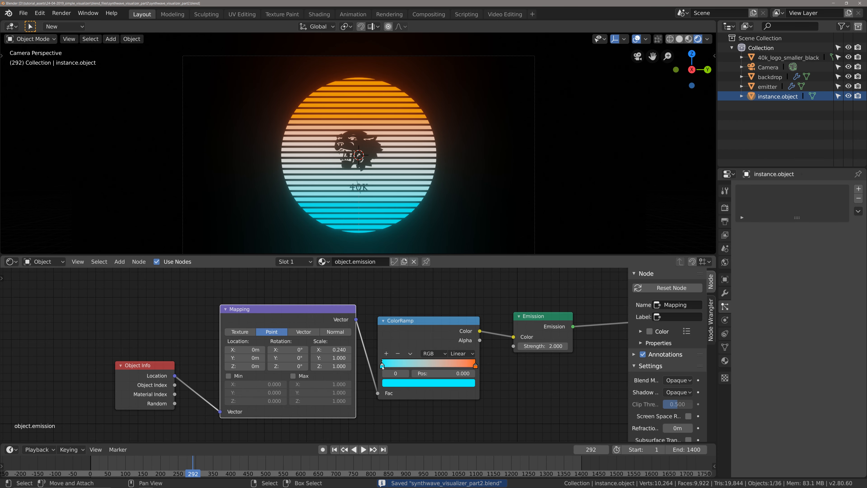
{"action": "left_click_drag", "start_coordinate": [382, 366], "coordinate": [386, 366]}
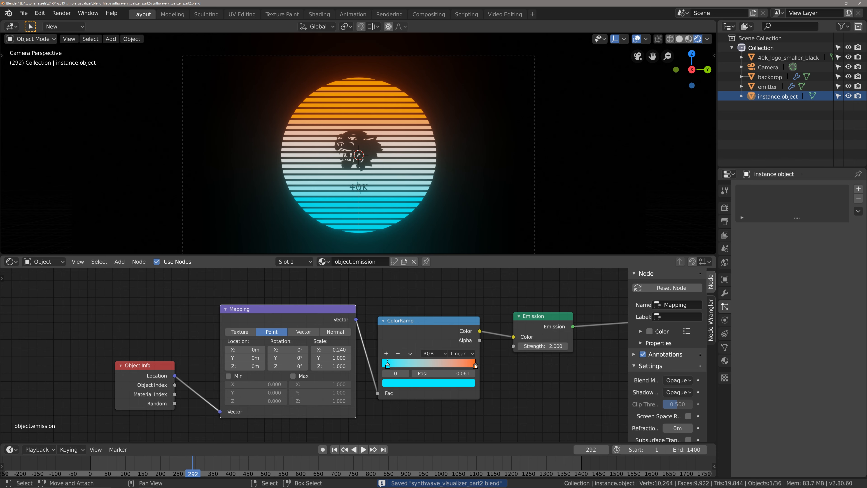
{"action": "left_click_drag", "start_coordinate": [475, 365], "coordinate": [473, 365]}
Play the animation from the first frame to check the gradient on the forming sun, and stop playback
{"action": "key", "text": "Home"}
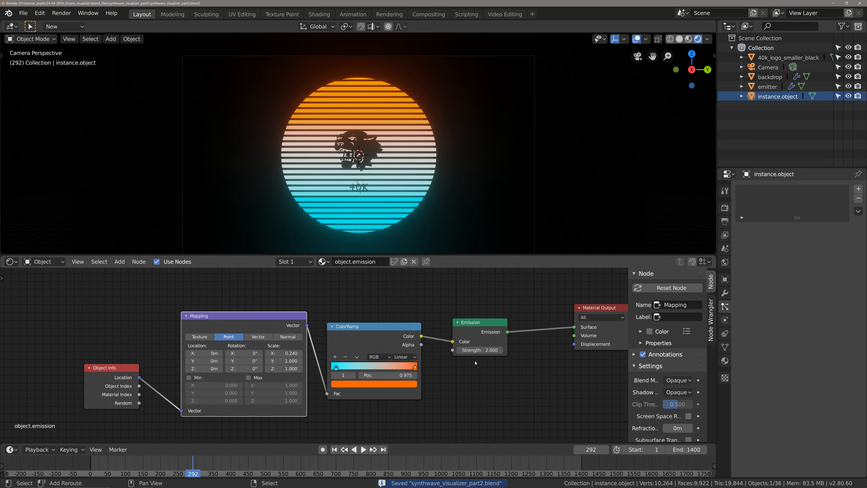
{"action": "key", "text": "shift+Left"}
{"action": "key", "text": "space"}
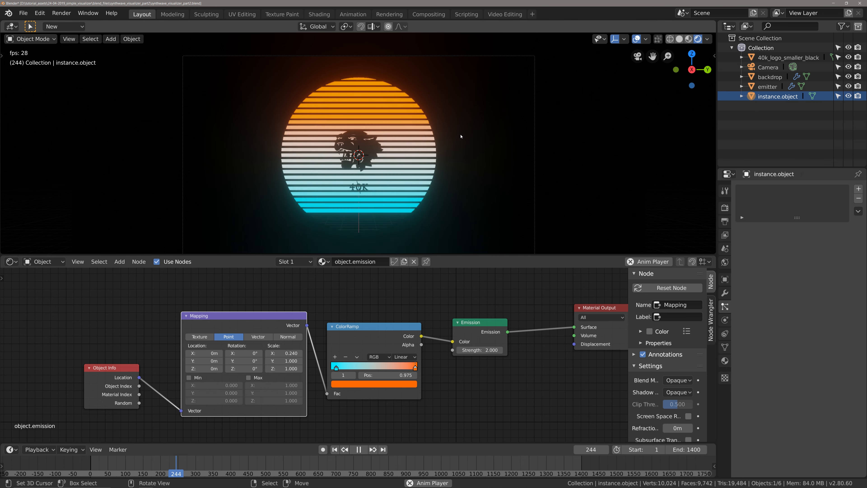
{"action": "key", "text": "space"}
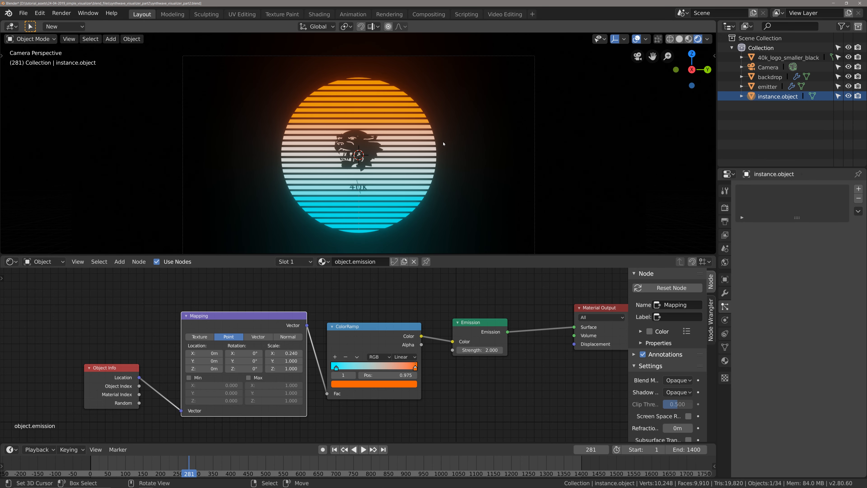
Shift the Emission node away from the ColorRamp and add a Value node below the ramp
{"action": "left_click_drag", "start_coordinate": [462, 320], "coordinate": [476, 320]}
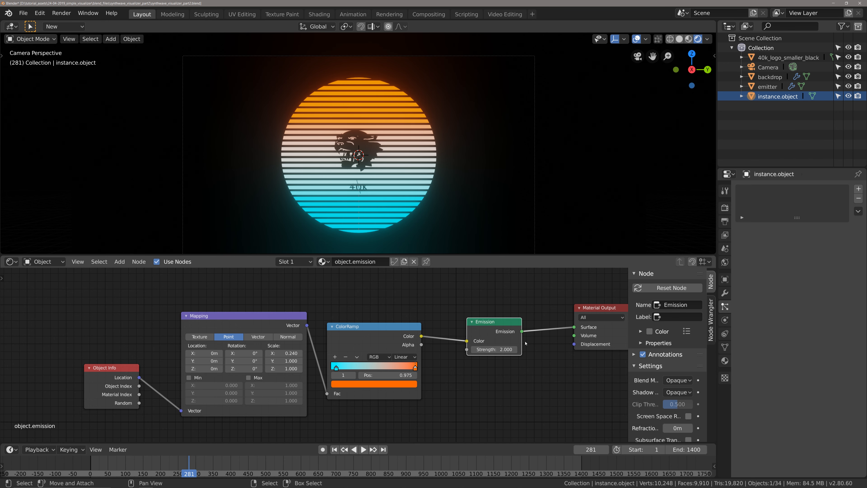
{"action": "scroll", "coordinate": [517, 351], "scroll_direction": "down", "scroll_amount": 3}
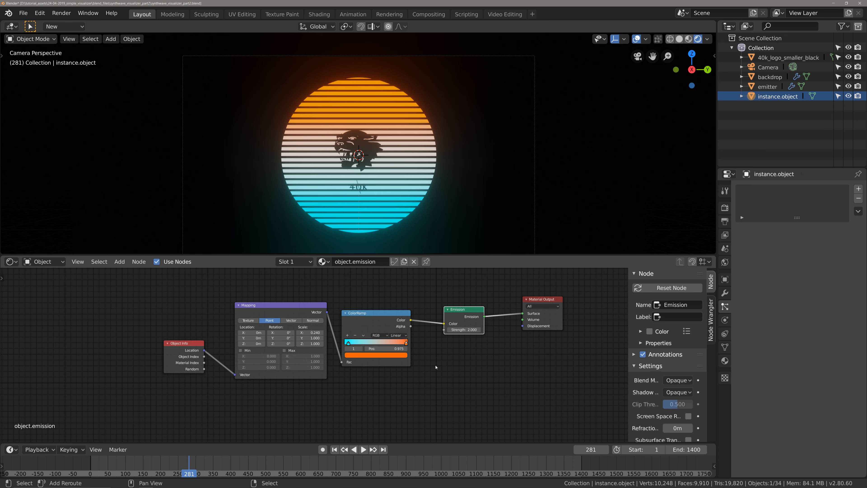
{"action": "key", "text": "shift+a"}
{"action": "mouse_move", "coordinate": [434, 353]}
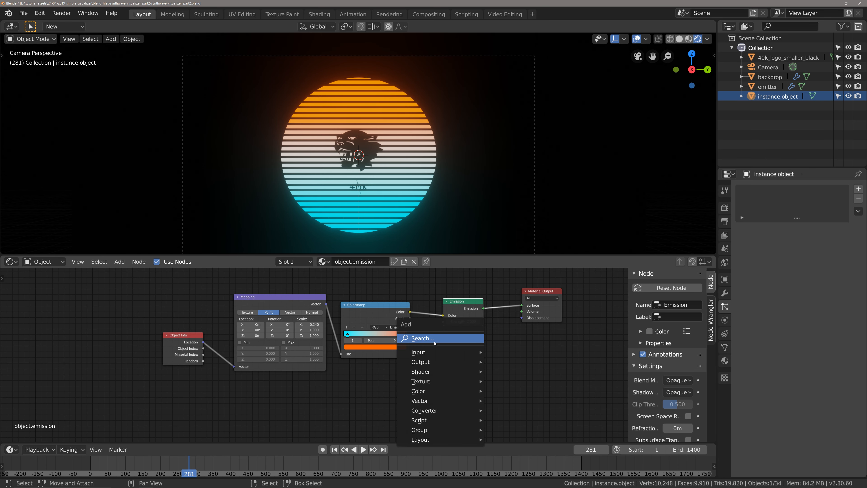
{"action": "left_click", "coordinate": [434, 338]}
{"action": "type", "text": "value"}
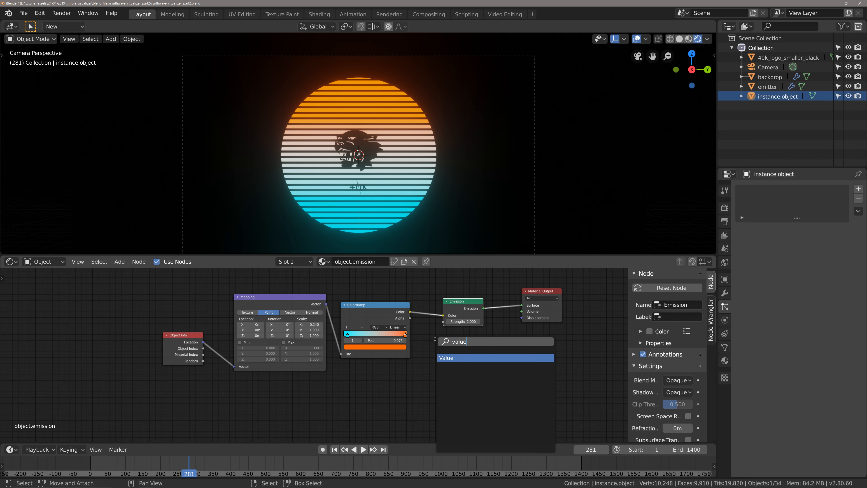
{"action": "key", "text": "Return"}
{"action": "left_click", "coordinate": [382, 388]}
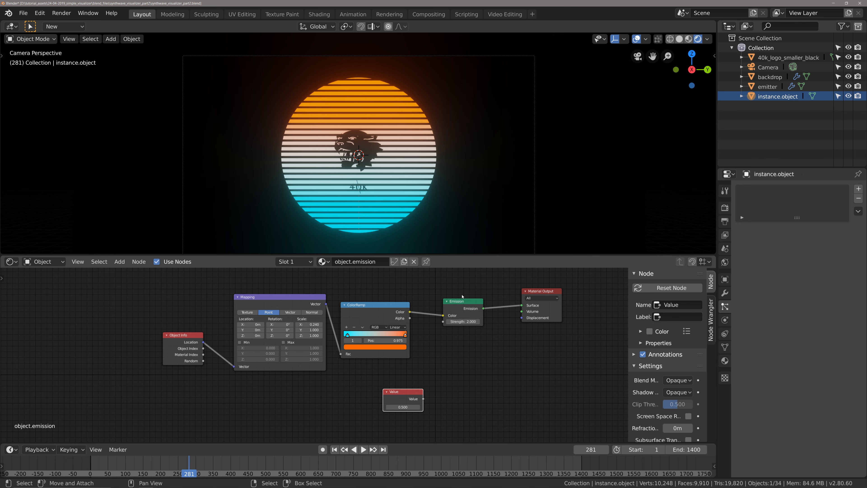
Connect the Value node's output to the Emission node's Strength and tidy the two nodes' positions
{"action": "left_click_drag", "start_coordinate": [462, 311], "coordinate": [460, 334]}
{"action": "middle_click_drag", "start_coordinate": [412, 400], "coordinate": [423, 375]}
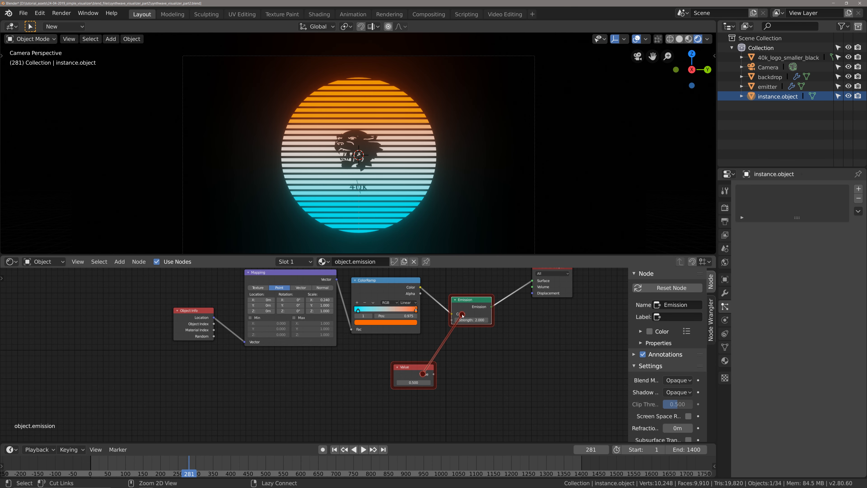
{"action": "right_click_drag", "start_coordinate": [462, 315], "coordinate": [463, 315], "text": "alt"}
{"action": "left_click_drag", "start_coordinate": [412, 369], "coordinate": [395, 372]}
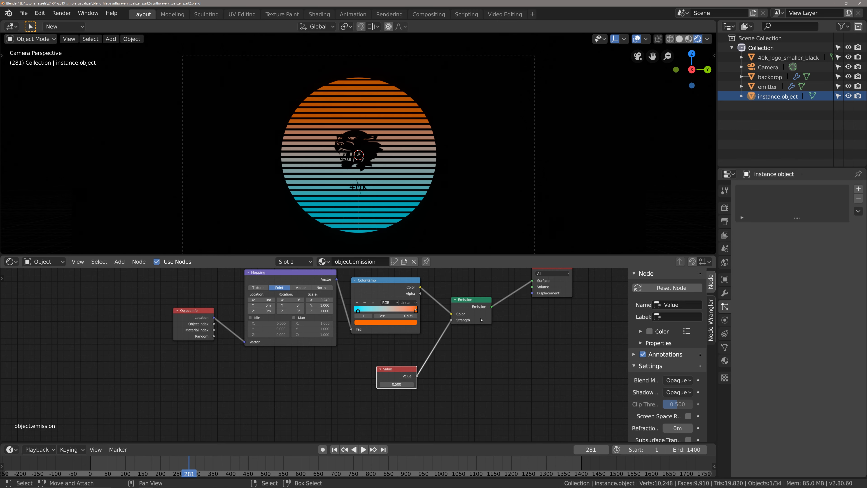
{"action": "left_click_drag", "start_coordinate": [474, 313], "coordinate": [480, 335]}
{"action": "middle_click_drag", "start_coordinate": [409, 360], "coordinate": [403, 373]}
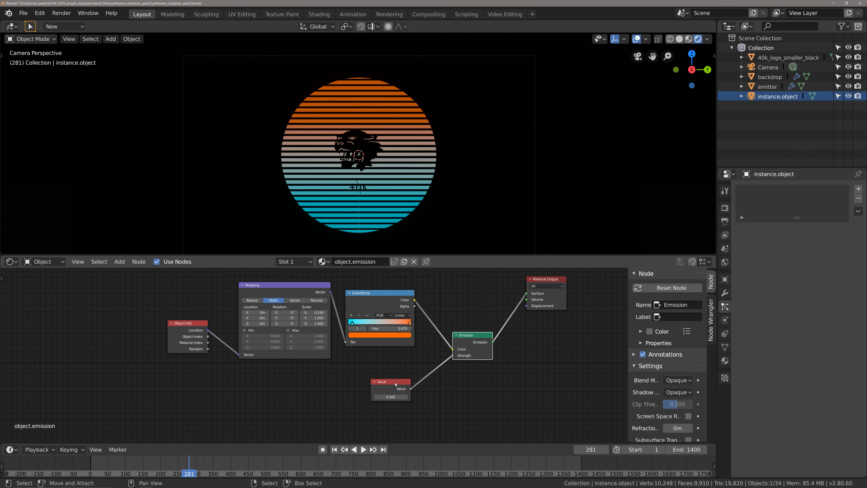
Select the Value node, split the 3D viewport vertically and turn the new area into a Graph Editor
{"action": "left_click", "coordinate": [395, 383]}
{"action": "mouse_move", "coordinate": [712, 24]}
{"action": "left_mouse_down"}
{"action": "mouse_move", "coordinate": [623, 55]}
{"action": "mouse_move", "coordinate": [405, 55]}
{"action": "left_mouse_up"}
{"action": "left_click", "coordinate": [418, 27]}
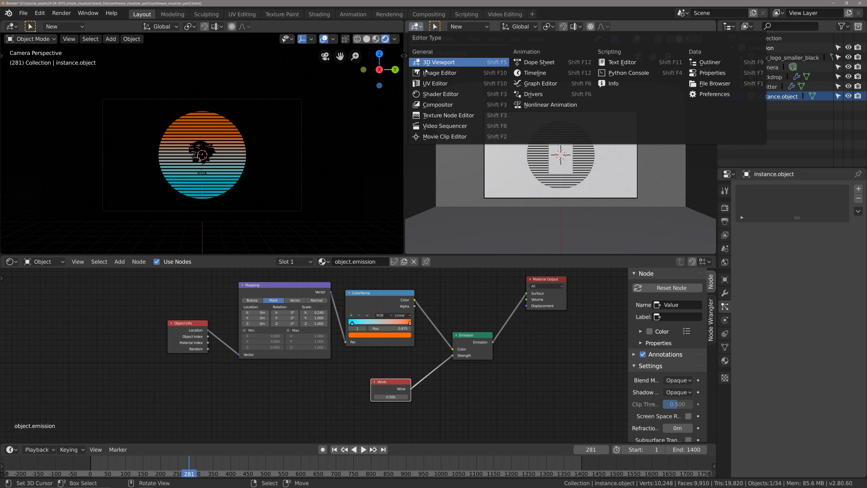
{"action": "left_click", "coordinate": [540, 84]}
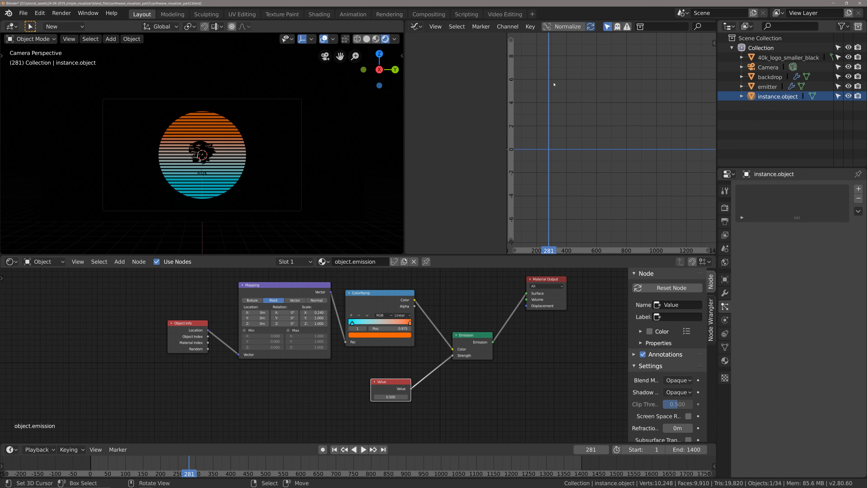
{"action": "scroll", "coordinate": [554, 85], "scroll_direction": "down", "scroll_amount": 4}
Go to frame 1 and insert a keyframe on the Value node's 0.500 value
{"action": "middle_click_drag", "start_coordinate": [389, 387], "coordinate": [395, 372]}
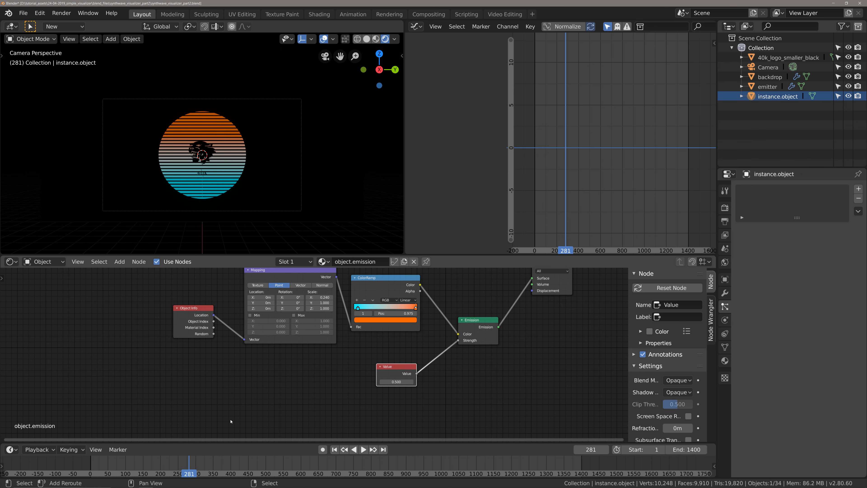
{"action": "key", "text": "shift+Left"}
{"action": "scroll", "coordinate": [409, 403], "scroll_direction": "up", "scroll_amount": 2}
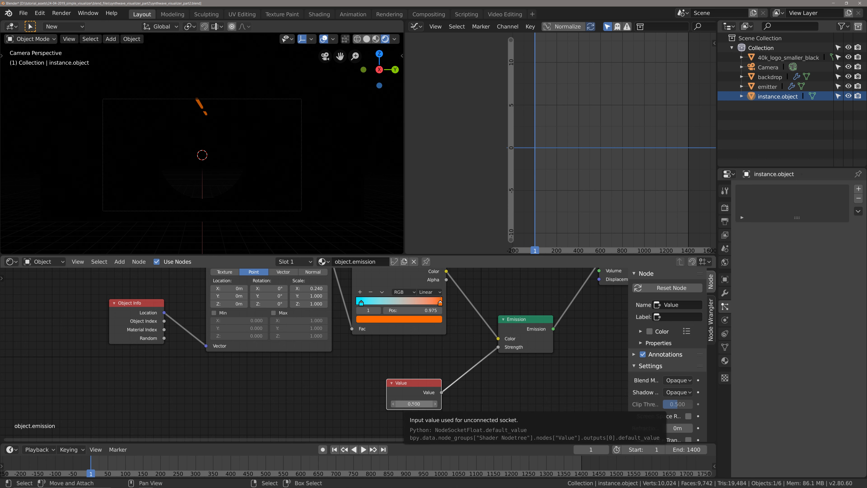
{"action": "key", "text": "i"}
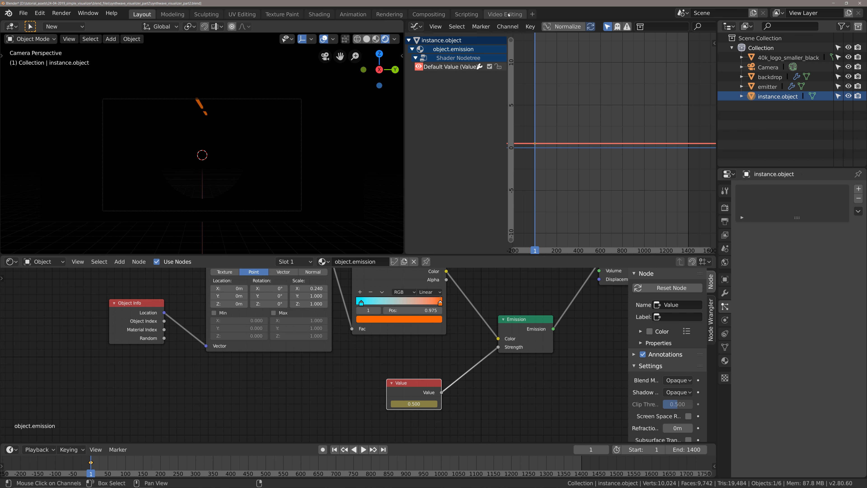
Bake 40k - spcehype.mp3 from the sounds folder to the Value node's F-curve with the default frequency range
{"action": "left_click", "coordinate": [529, 26]}
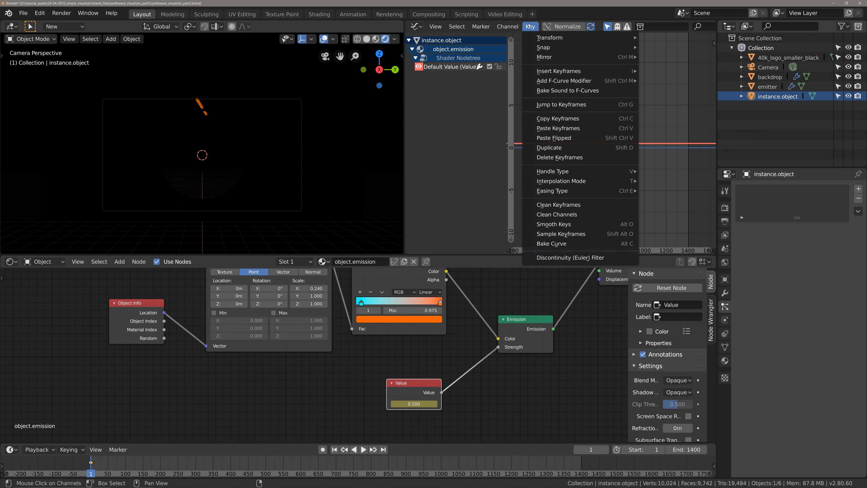
{"action": "left_click", "coordinate": [553, 94]}
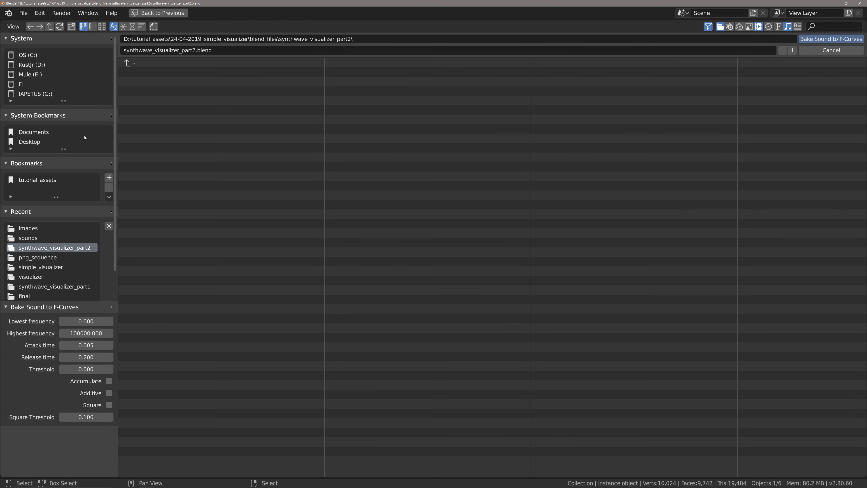
{"action": "left_click", "coordinate": [28, 241]}
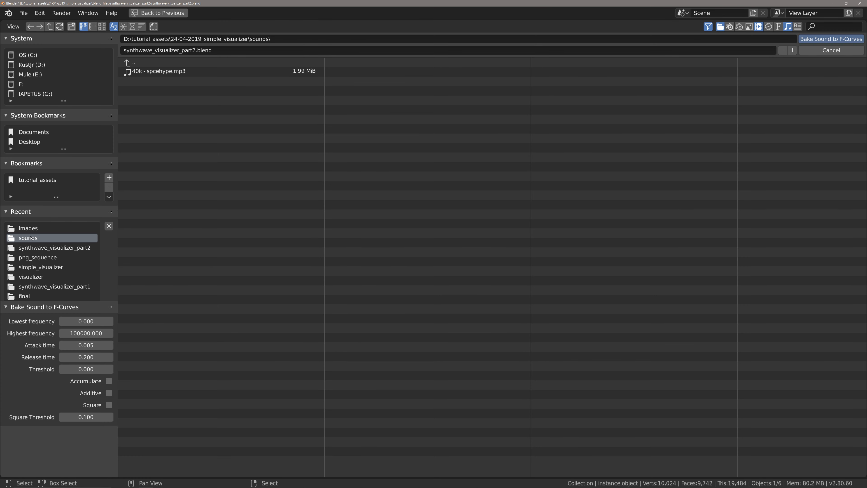
{"action": "double_click", "coordinate": [177, 72]}
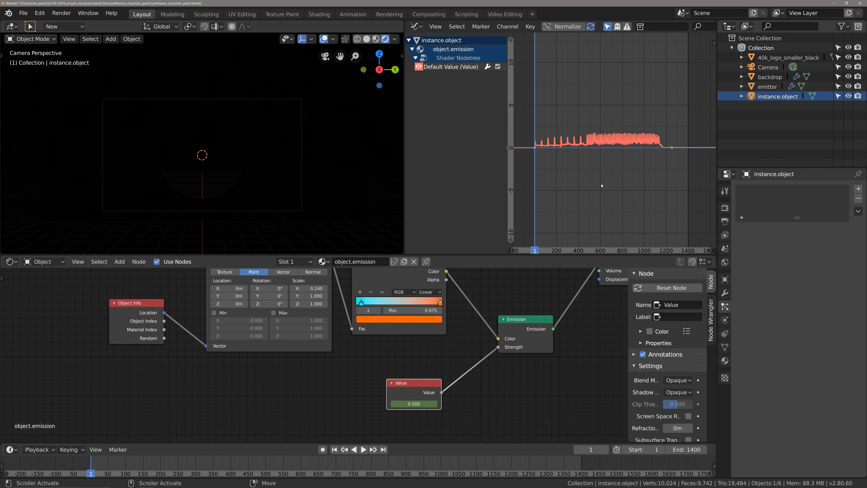
Examine the baked sound curve's peaks in the Graph Editor, focusing on the busy section around frames 450 to 650
{"action": "middle_click_drag", "start_coordinate": [580, 166], "coordinate": [672, 173]}
{"action": "scroll", "coordinate": [586, 173], "scroll_direction": "up", "scroll_amount": 7}
{"action": "middle_click_drag", "start_coordinate": [521, 177], "coordinate": [560, 191]}
{"action": "scroll", "coordinate": [644, 176], "scroll_direction": "down", "scroll_amount": 5}
{"action": "scroll", "coordinate": [611, 195], "scroll_direction": "up", "scroll_amount": 8}
{"action": "middle_click_drag", "start_coordinate": [644, 177], "coordinate": [574, 201]}
{"action": "scroll", "coordinate": [587, 201], "scroll_direction": "up", "scroll_amount": 3}
{"action": "scroll", "coordinate": [588, 201], "scroll_direction": "up", "scroll_amount": 1}
{"action": "scroll", "coordinate": [574, 202], "scroll_direction": "up", "scroll_amount": 3}
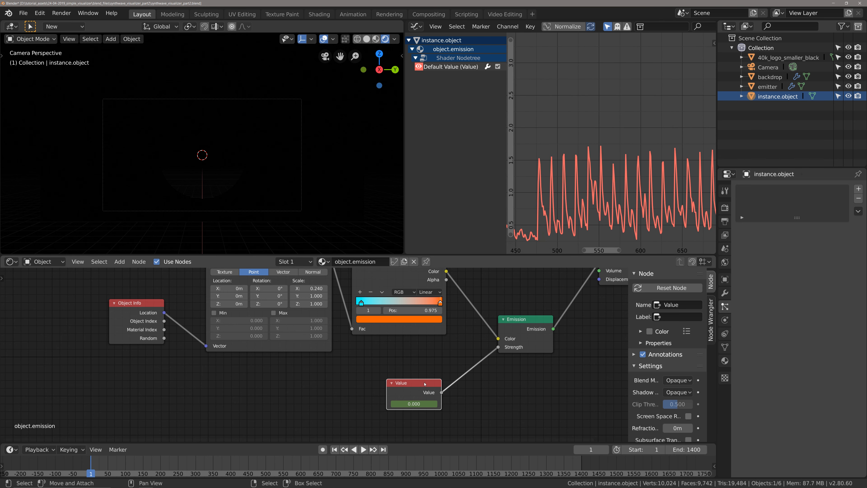
Play the animation from frame 1 to watch the sun's emission react to the sound, and stop at frame 307
{"action": "mouse_move", "coordinate": [429, 384]}
{"action": "middle_mouse_down"}
{"action": "mouse_move", "coordinate": [408, 383]}
{"action": "mouse_move", "coordinate": [440, 387]}
{"action": "middle_mouse_up"}
{"action": "scroll", "coordinate": [439, 388], "scroll_direction": "down", "scroll_amount": 1}
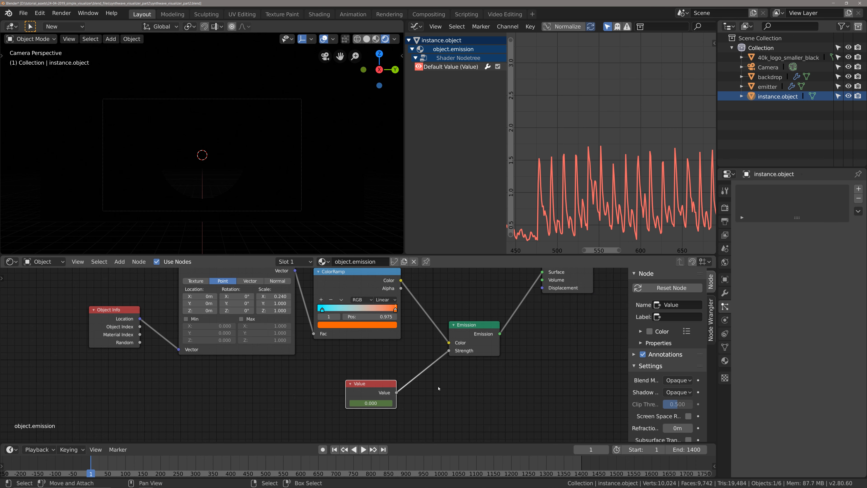
{"action": "key", "text": "space"}
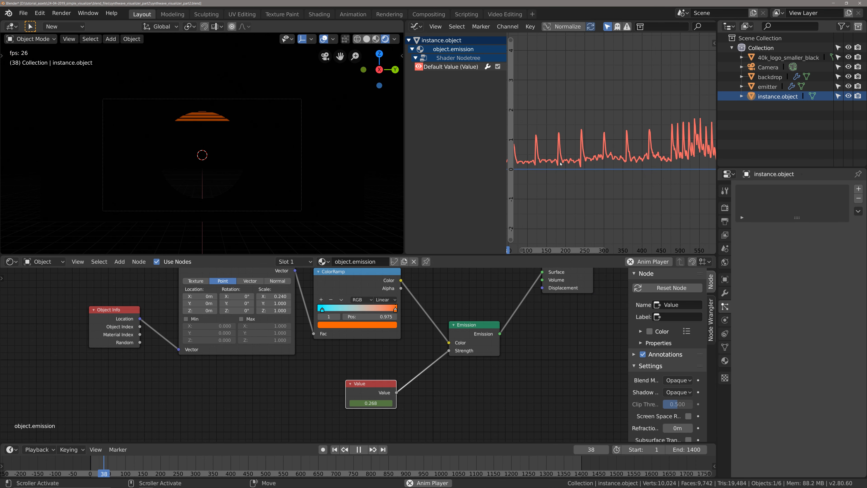
{"action": "scroll", "coordinate": [248, 166], "scroll_direction": "up", "scroll_amount": 2}
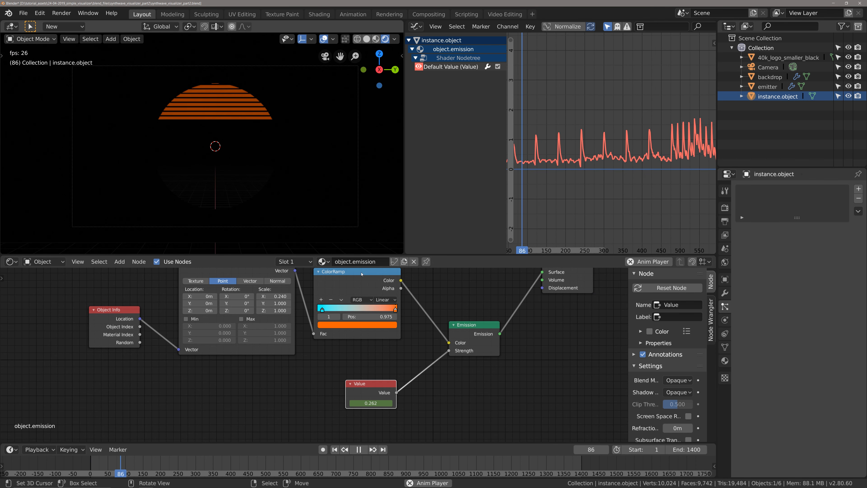
{"action": "scroll", "coordinate": [378, 393], "scroll_direction": "up", "scroll_amount": 1}
{"action": "middle_click_drag", "start_coordinate": [378, 392], "coordinate": [358, 395]}
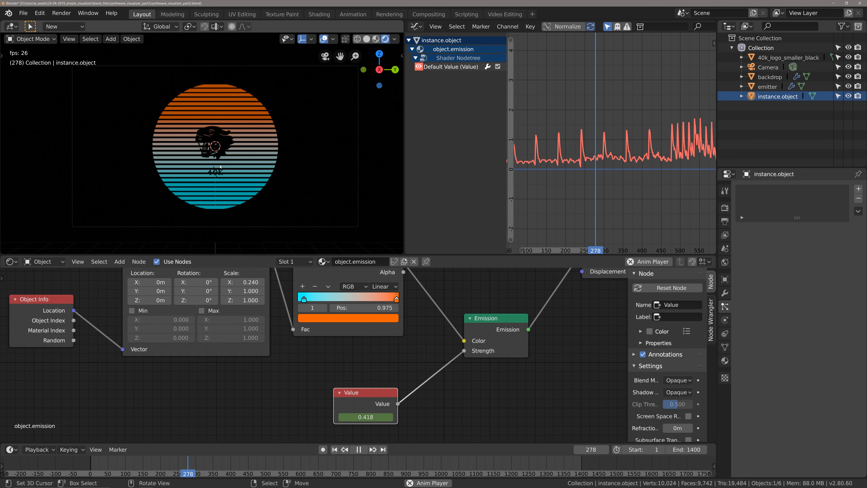
{"action": "key", "text": "space"}
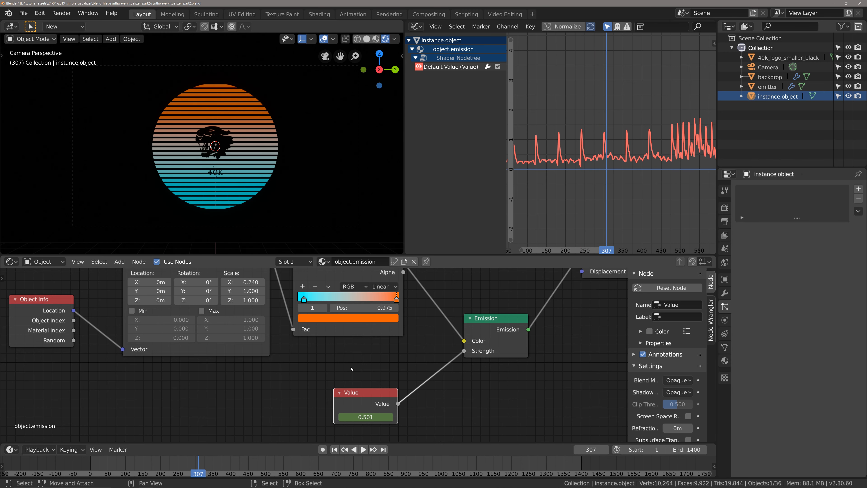
Insert a Math node set to Add between the Value node and the Emission node's Strength, and space the nodes apart
{"action": "middle_click_drag", "start_coordinate": [352, 368], "coordinate": [360, 364]}
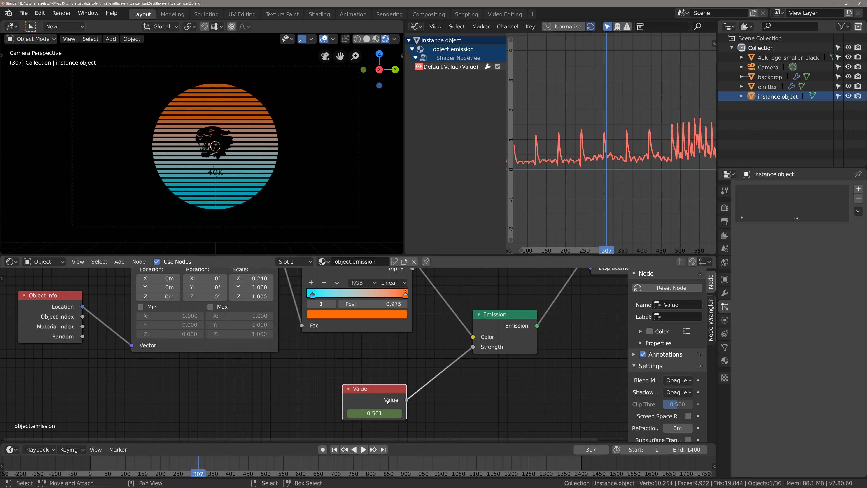
{"action": "key", "text": "shift+a"}
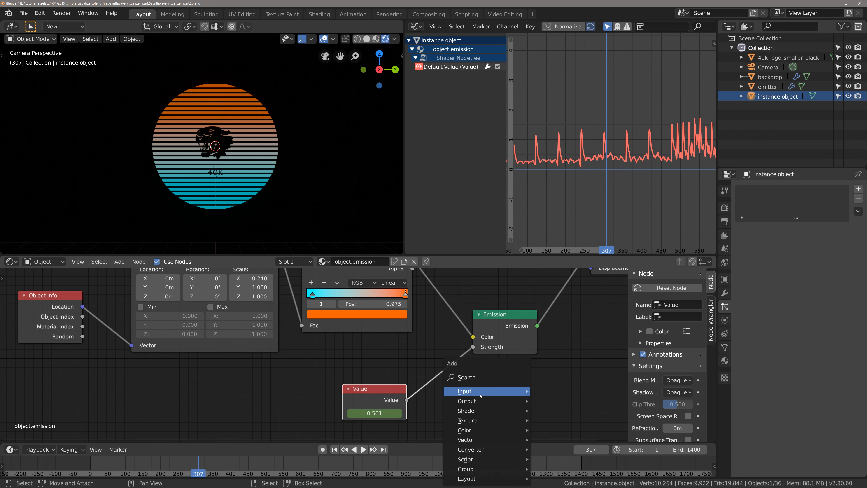
{"action": "mouse_move", "coordinate": [480, 395]}
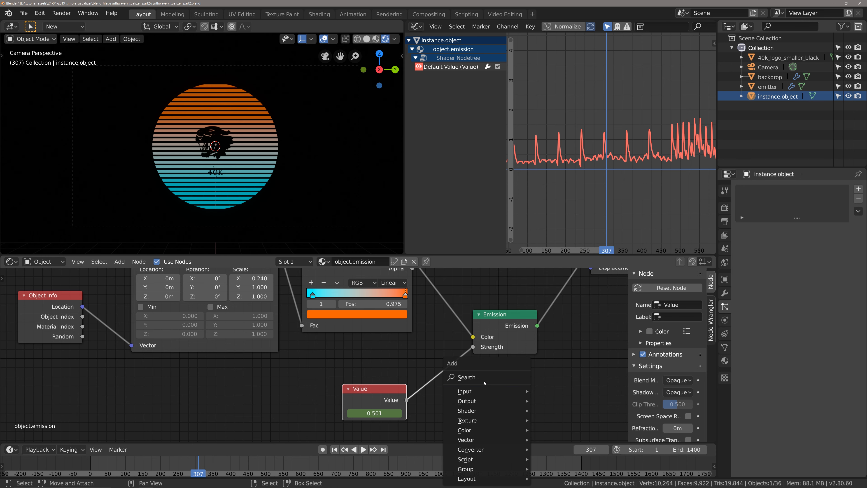
{"action": "left_click", "coordinate": [488, 377]}
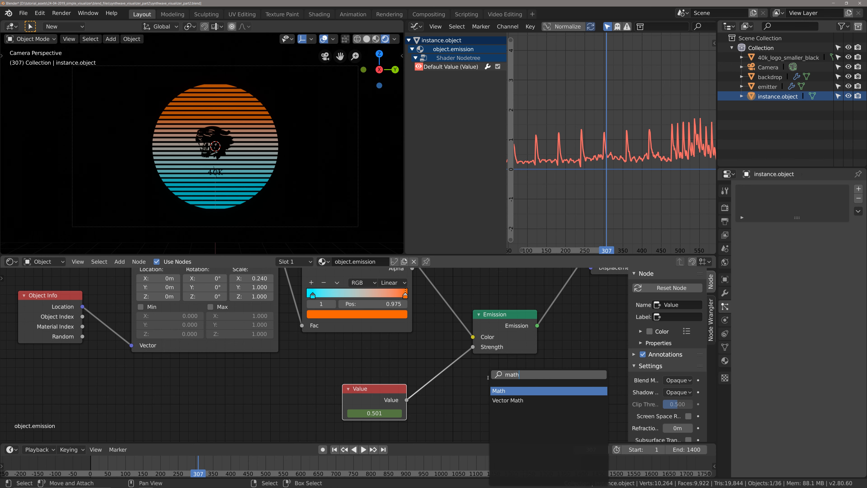
{"action": "key", "text": "Return"}
{"action": "left_click", "coordinate": [412, 362]}
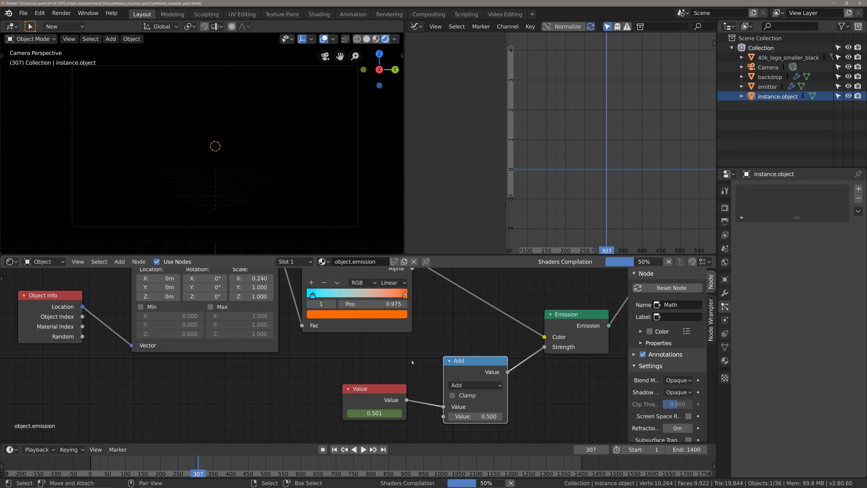
{"action": "middle_click_drag", "start_coordinate": [436, 378], "coordinate": [447, 369]}
{"action": "left_click_drag", "start_coordinate": [384, 382], "coordinate": [347, 399]}
{"action": "middle_click_drag", "start_coordinate": [408, 386], "coordinate": [398, 357]}
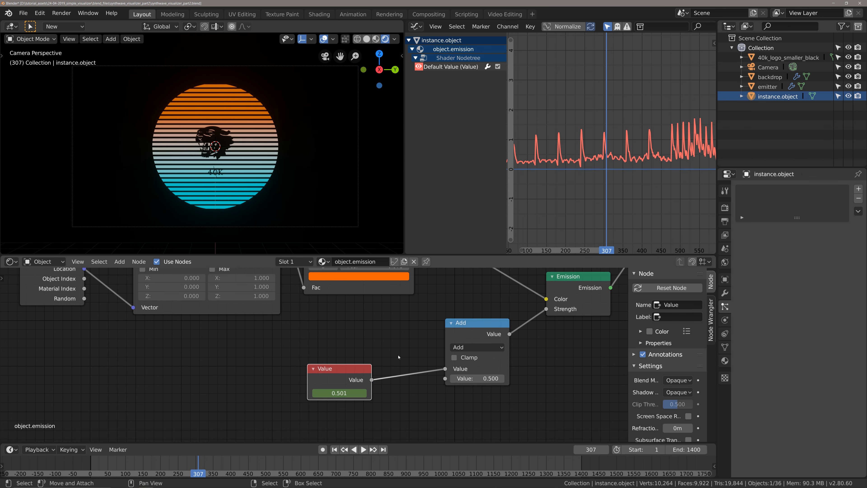
{"action": "mouse_move", "coordinate": [486, 326]}
{"action": "left_mouse_down"}
{"action": "mouse_move", "coordinate": [466, 344]}
{"action": "mouse_move", "coordinate": [477, 339]}
{"action": "left_mouse_up"}
{"action": "middle_click_drag", "start_coordinate": [477, 339], "coordinate": [461, 343]}
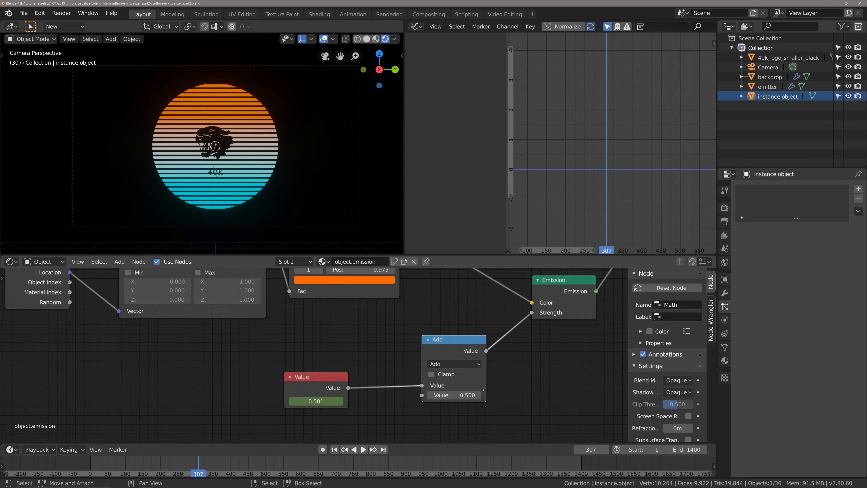
Try 20 as the Add node's second value, settle on 2, and reposition the node closer to the Emission node
{"action": "left_click", "coordinate": [451, 392]}
{"action": "type", "text": "20"}
{"action": "key", "text": "Return"}
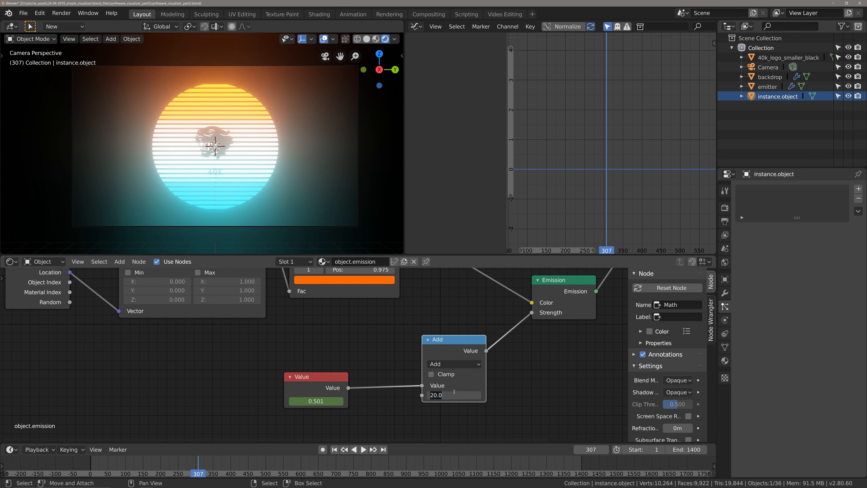
{"action": "type", "text": "2"}
{"action": "key", "text": "Return"}
{"action": "left_click_drag", "start_coordinate": [473, 369], "coordinate": [484, 345]}
{"action": "middle_click_drag", "start_coordinate": [455, 360], "coordinate": [465, 357]}
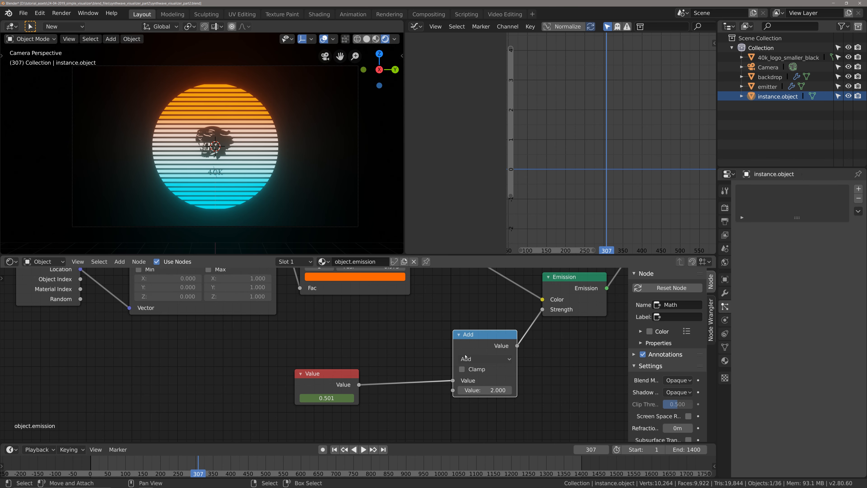
Duplicate the Add node, drop the copy onto the link between the Value and Add nodes, and shift the Value node away
{"action": "key", "text": "ctrl+d"}
{"action": "key", "text": "Escape"}
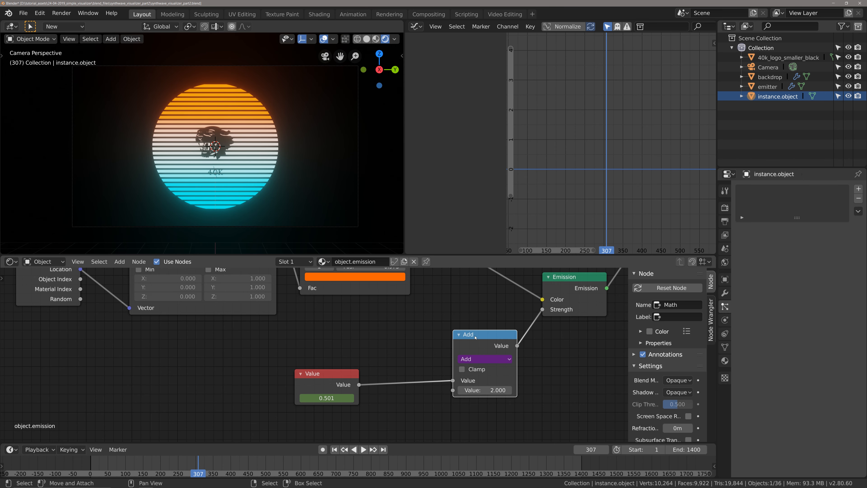
{"action": "key", "text": "shift+d"}
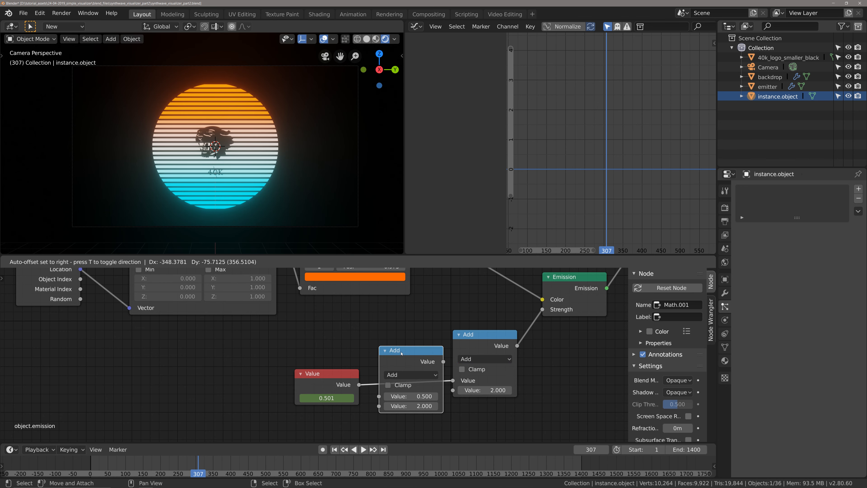
{"action": "left_click", "coordinate": [398, 352]}
{"action": "middle_click_drag", "start_coordinate": [358, 365], "coordinate": [379, 352]}
{"action": "left_click_drag", "start_coordinate": [351, 366], "coordinate": [341, 379]}
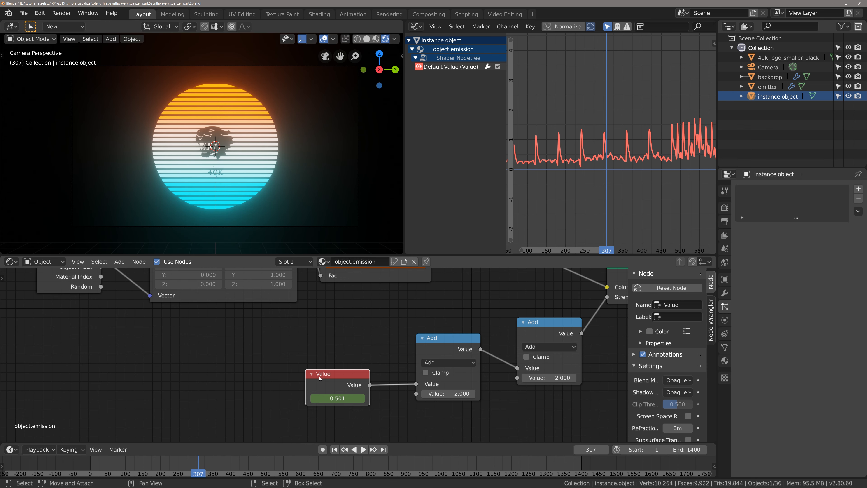
Change the duplicated Math node's operation to Greater Than and set its threshold value to 1
{"action": "left_click", "coordinate": [439, 363]}
{"action": "left_click", "coordinate": [544, 333]}
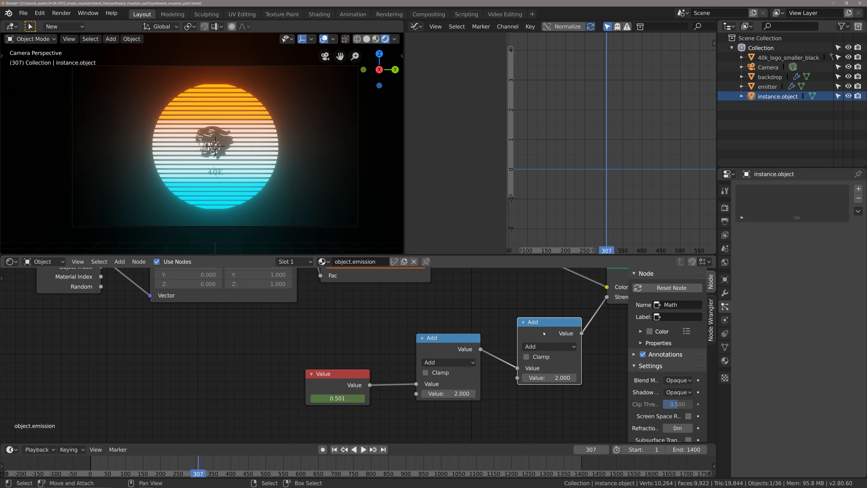
{"action": "left_click", "coordinate": [436, 362]}
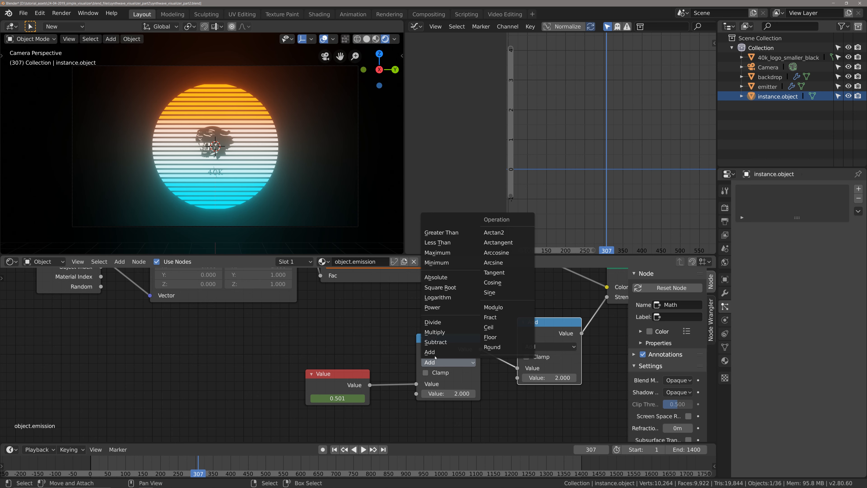
{"action": "left_click", "coordinate": [457, 234]}
{"action": "scroll", "coordinate": [433, 353], "scroll_direction": "down", "scroll_amount": 3}
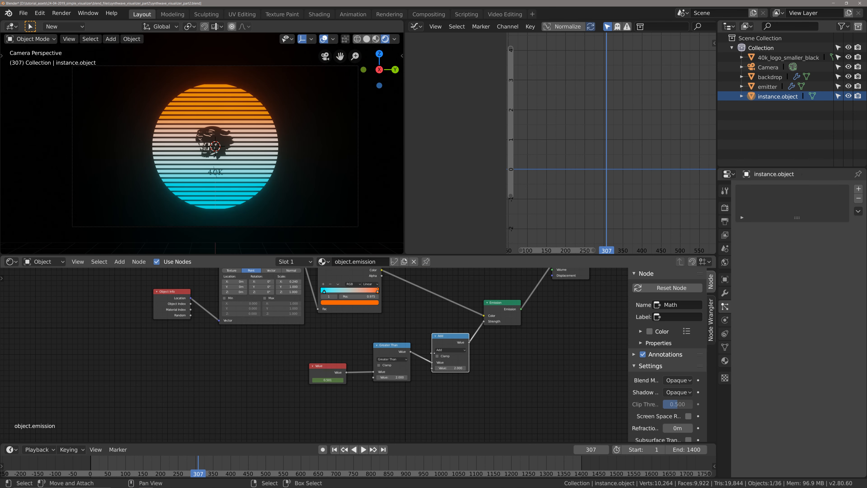
{"action": "scroll", "coordinate": [590, 188], "scroll_direction": "down", "scroll_amount": 4}
{"action": "scroll", "coordinate": [393, 369], "scroll_direction": "up", "scroll_amount": 2}
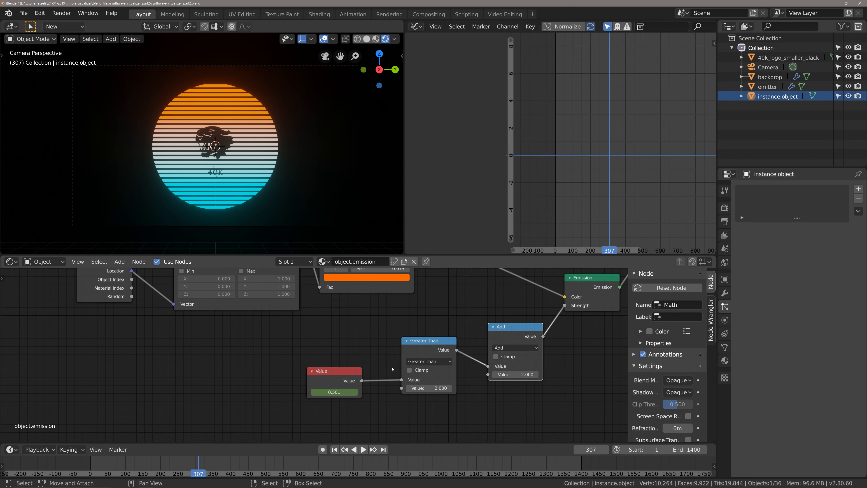
{"action": "scroll", "coordinate": [355, 382], "scroll_direction": "up", "scroll_amount": 1}
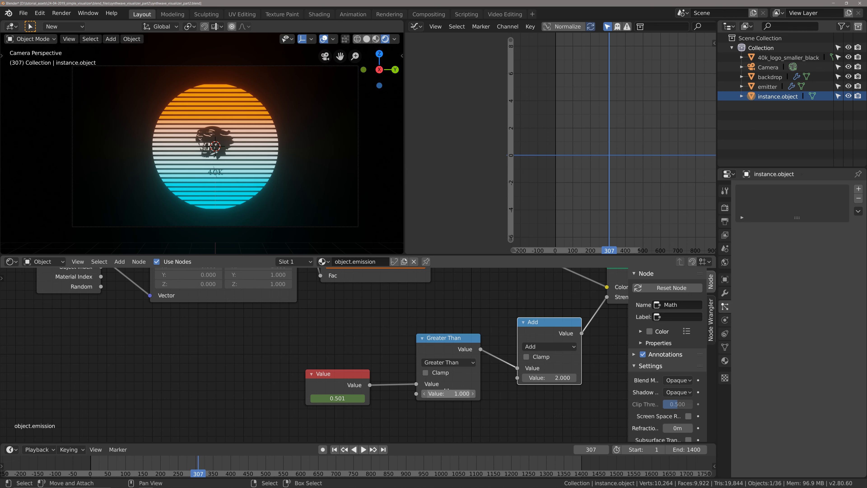
{"action": "left_click_drag", "start_coordinate": [464, 340], "coordinate": [464, 339]}
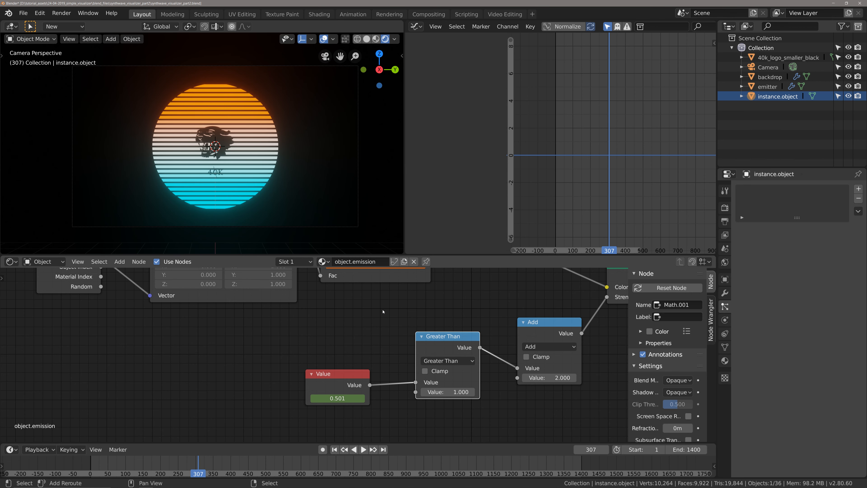
Replay from frame 1 to check the Greater Than effect, stop at frame 385, and examine the Value node's curve against the threshold
{"action": "key", "text": "shift+Left"}
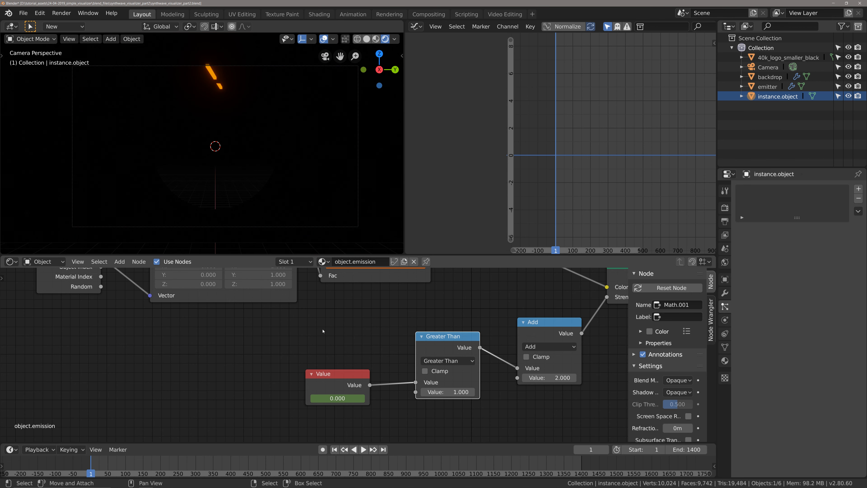
{"action": "middle_click_drag", "start_coordinate": [528, 370], "coordinate": [461, 388]}
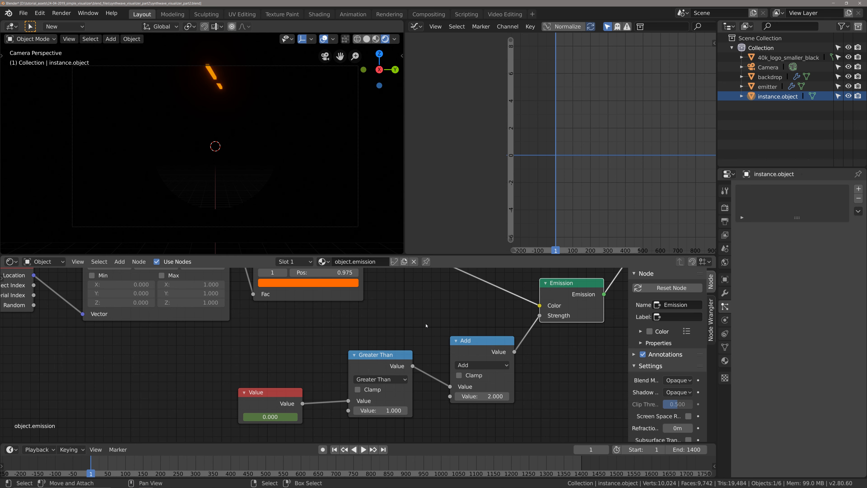
{"action": "key", "text": "space"}
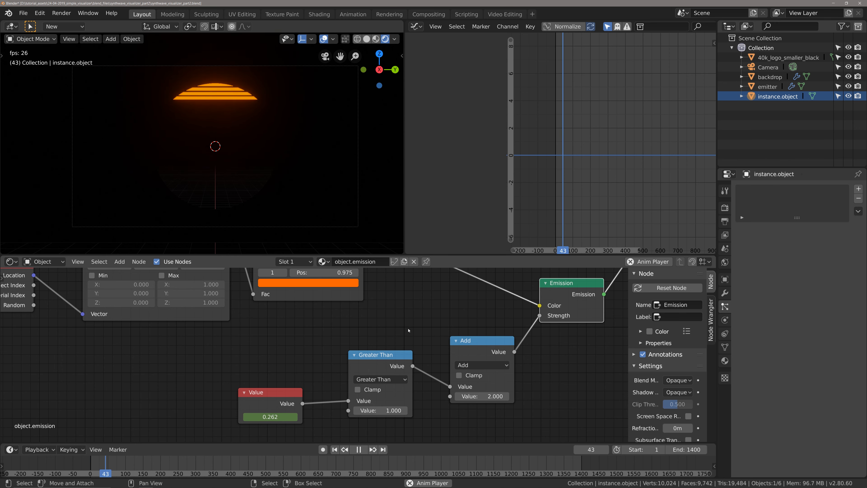
{"action": "left_click", "coordinate": [269, 403]}
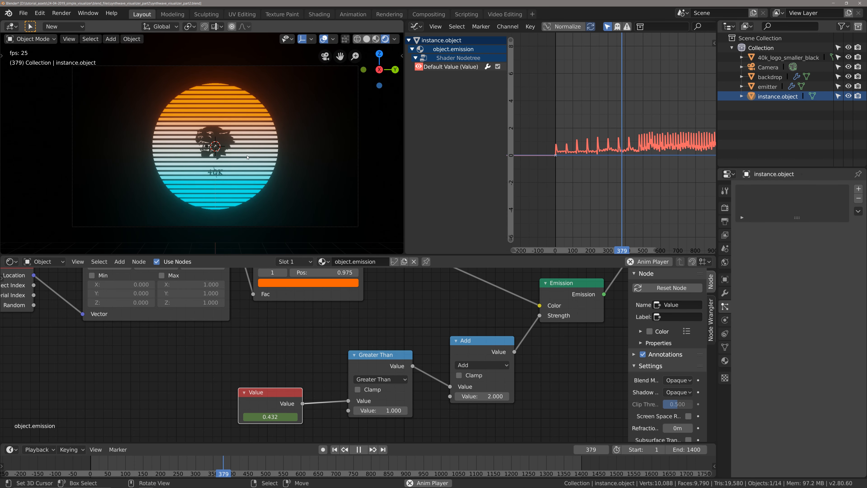
{"action": "key", "text": "space"}
{"action": "scroll", "coordinate": [639, 163], "scroll_direction": "up", "scroll_amount": 2}
{"action": "scroll", "coordinate": [640, 163], "scroll_direction": "up", "scroll_amount": 4}
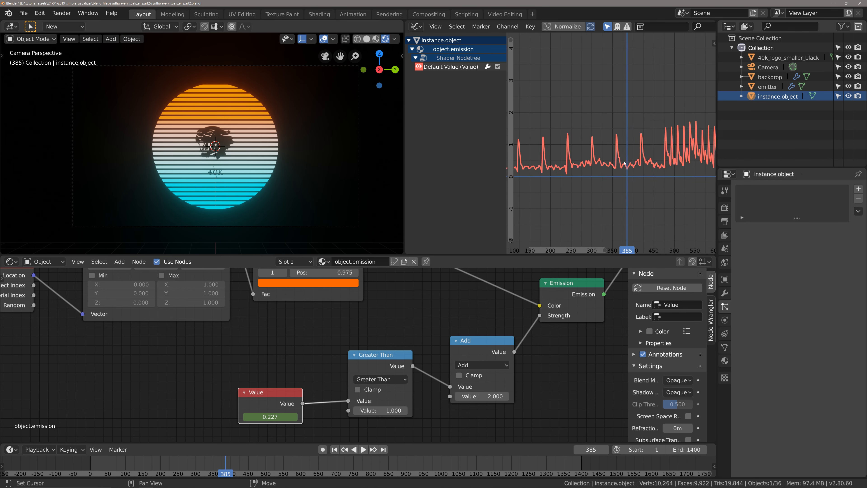
{"action": "middle_click_drag", "start_coordinate": [631, 153], "coordinate": [611, 184]}
{"action": "scroll", "coordinate": [553, 168], "scroll_direction": "up", "scroll_amount": 3}
{"action": "scroll", "coordinate": [611, 184], "scroll_direction": "down", "scroll_amount": 3}
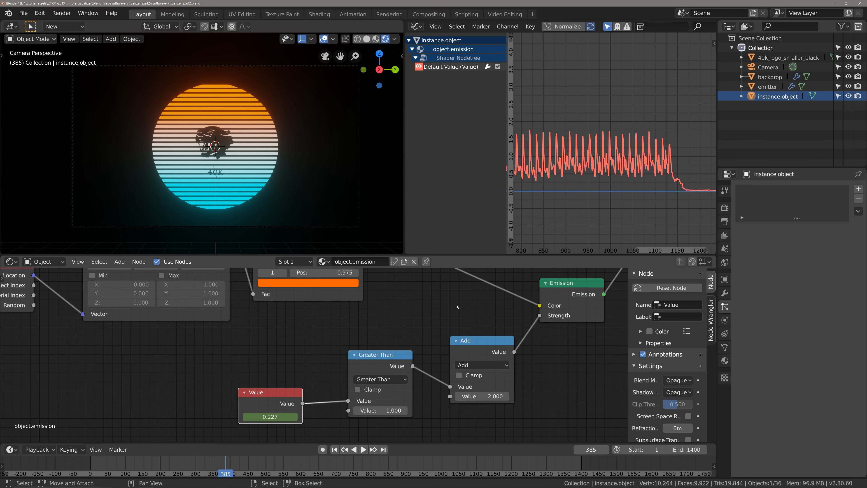
Return to frame 1 and rearrange the Greater Than and Add nodes into a tidier chain below the Emission node
{"action": "scroll", "coordinate": [398, 331], "scroll_direction": "down", "scroll_amount": 4}
{"action": "key", "text": "shift+Left"}
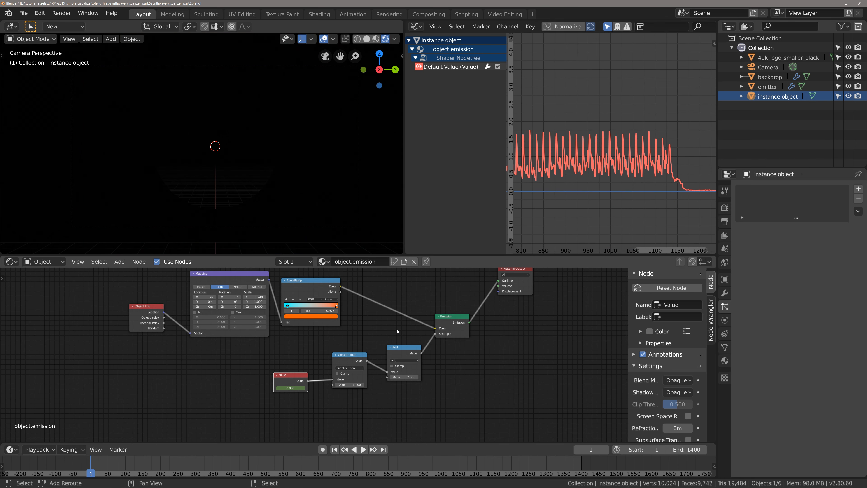
{"action": "scroll", "coordinate": [397, 331], "scroll_direction": "up", "scroll_amount": 3}
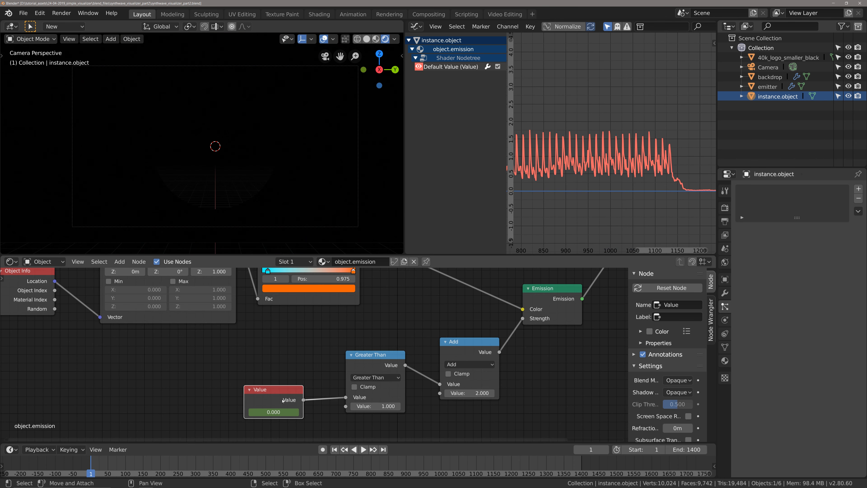
{"action": "left_click_drag", "start_coordinate": [380, 361], "coordinate": [381, 385]}
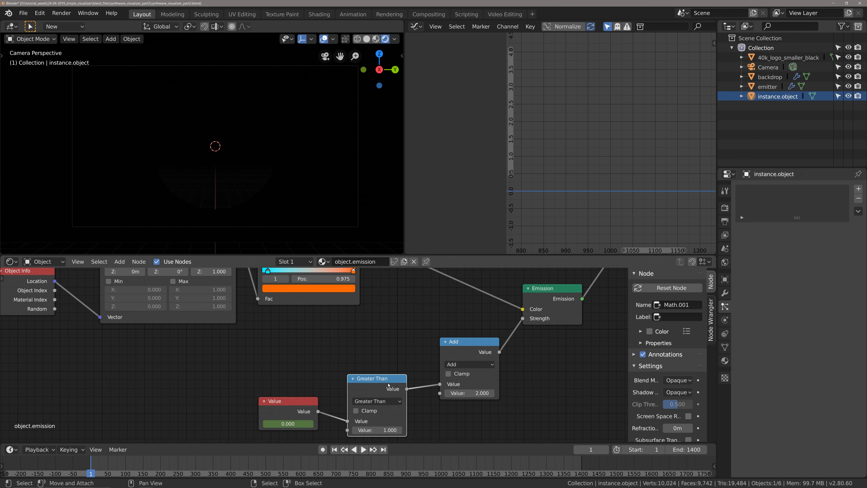
{"action": "middle_click_drag", "start_coordinate": [475, 362], "coordinate": [462, 351]}
{"action": "left_click_drag", "start_coordinate": [468, 338], "coordinate": [456, 348]}
Select and nudge the Value node, and move the playhead to frame 480 at the curve's first tall peak of the dense section
{"action": "left_click", "coordinate": [271, 398]}
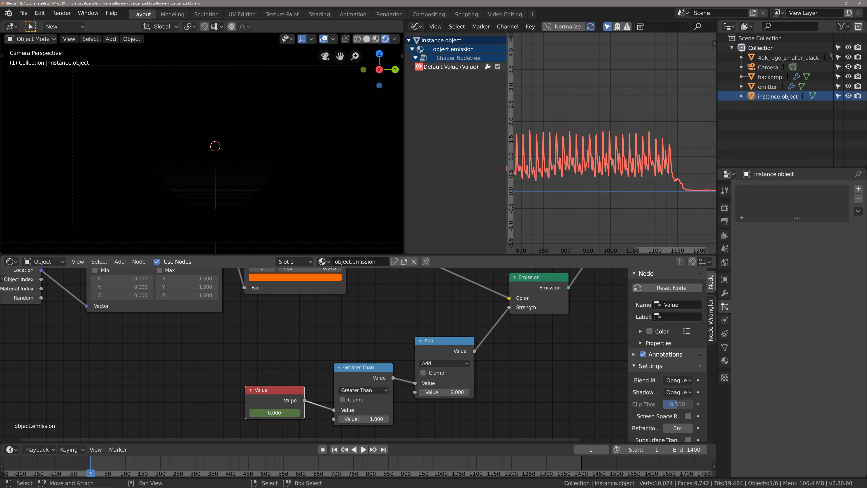
{"action": "middle_click_drag", "start_coordinate": [527, 210], "coordinate": [713, 191]}
{"action": "middle_click_drag", "start_coordinate": [569, 174], "coordinate": [601, 193]}
{"action": "scroll", "coordinate": [598, 176], "scroll_direction": "up", "scroll_amount": 3}
{"action": "left_click_drag", "start_coordinate": [270, 393], "coordinate": [266, 406]}
{"action": "left_click", "coordinate": [618, 132]}
{"action": "left_click_drag", "start_coordinate": [618, 134], "coordinate": [626, 136]}
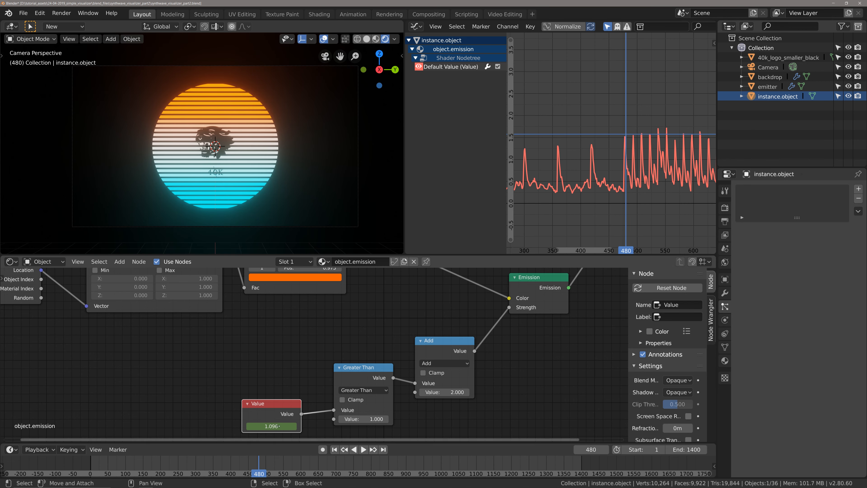
Nudge the Greater Than node slightly lower in the chain between the Value and Add nodes
{"action": "middle_click_drag", "start_coordinate": [279, 389], "coordinate": [307, 364]}
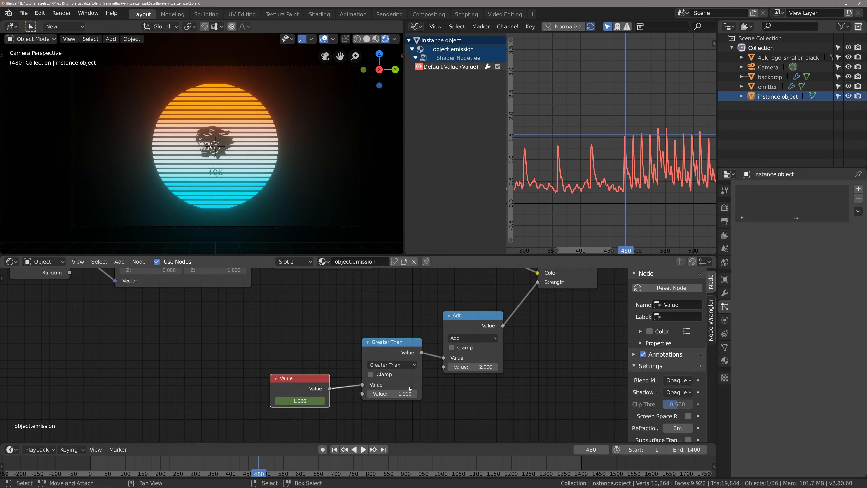
{"action": "left_click", "coordinate": [395, 354]}
{"action": "key", "text": "g"}
{"action": "left_click", "coordinate": [395, 359]}
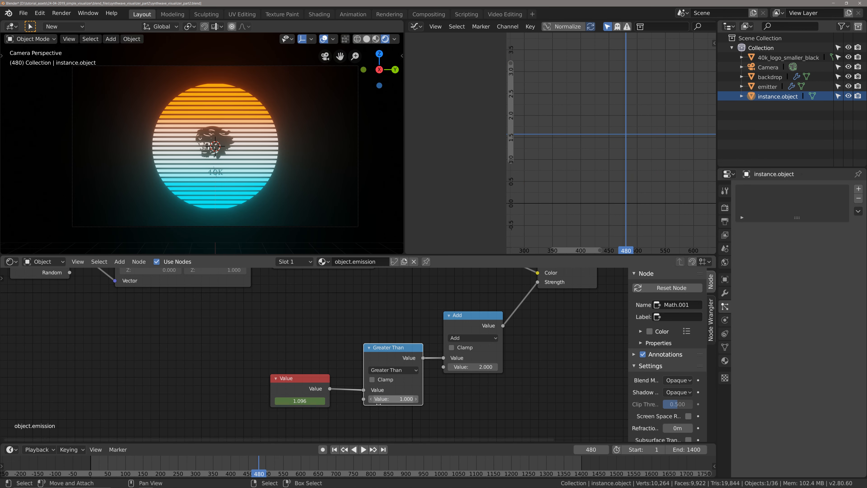
Scrub the timeline to frame 438 to check the Greater Than effect on the sun, and return to frame 1
{"action": "left_click_drag", "start_coordinate": [77, 470], "coordinate": [76, 470]}
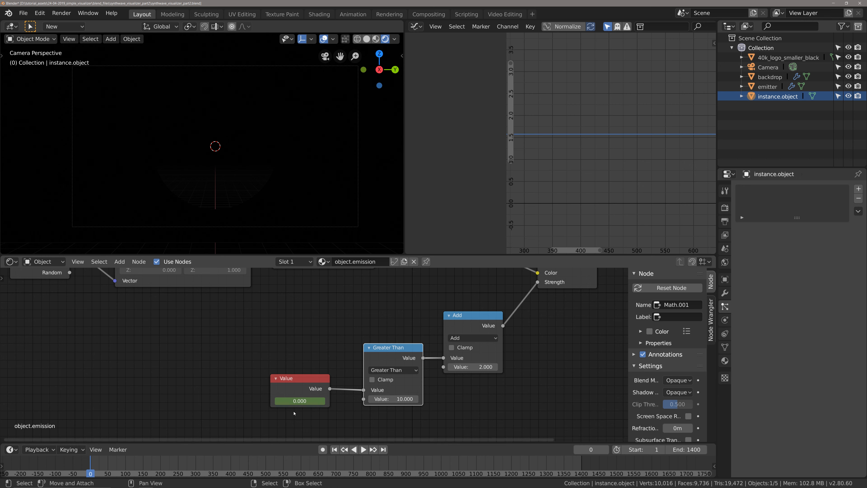
{"action": "left_click_drag", "start_coordinate": [263, 463], "coordinate": [244, 463]}
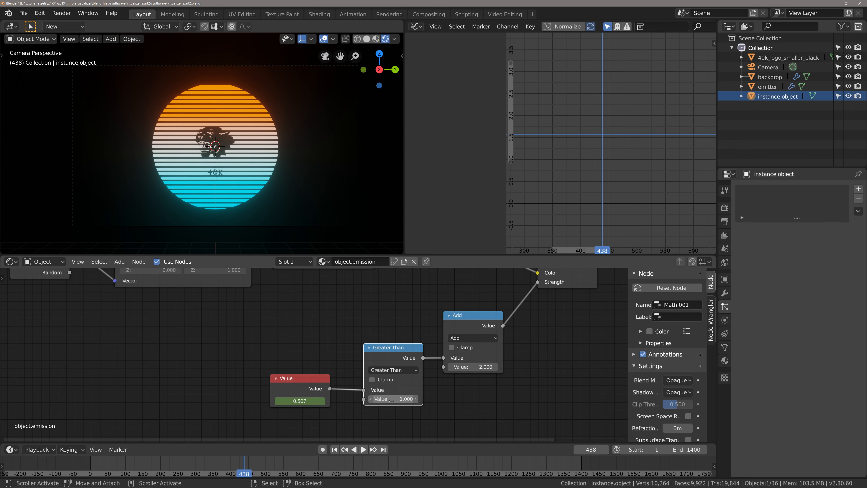
{"action": "scroll", "coordinate": [304, 300], "scroll_direction": "up", "scroll_amount": 1}
{"action": "key", "text": "shift+Left"}
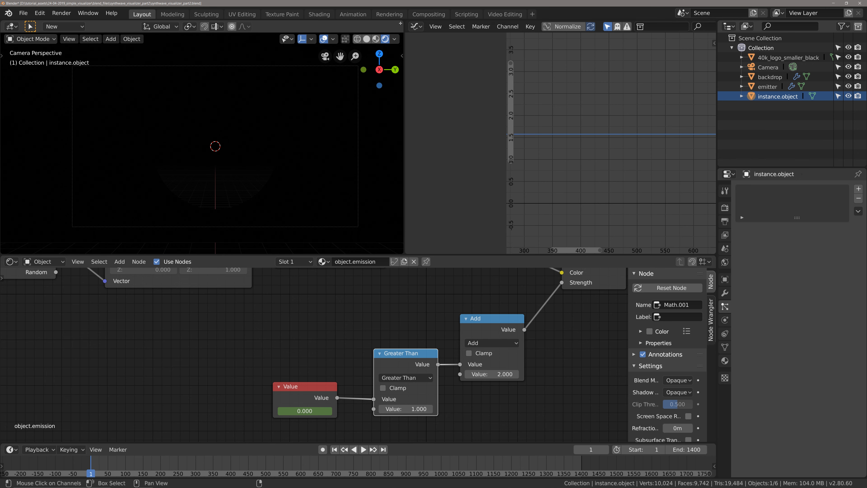
Extend the 3D viewport over the Graph Editor's area and save the blend file
{"action": "left_click_drag", "start_coordinate": [403, 22], "coordinate": [483, 35]}
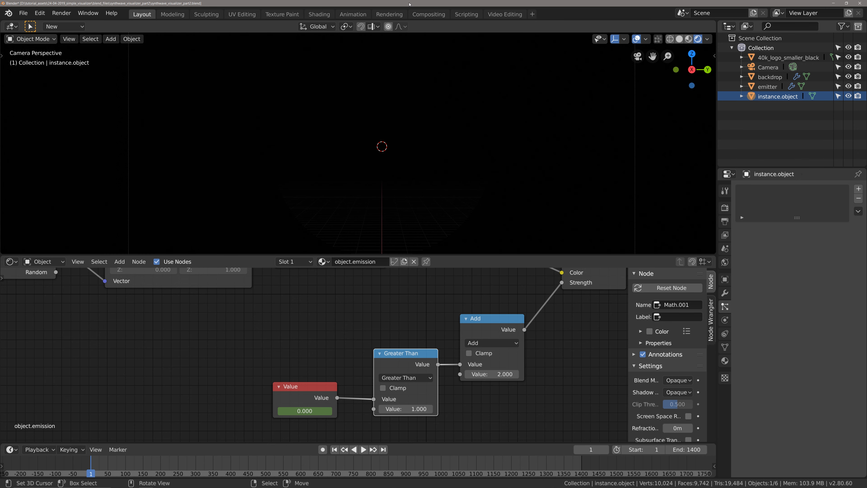
{"action": "key", "text": "ctrl+s"}
{"action": "scroll", "coordinate": [443, 177], "scroll_direction": "down", "scroll_amount": 3}
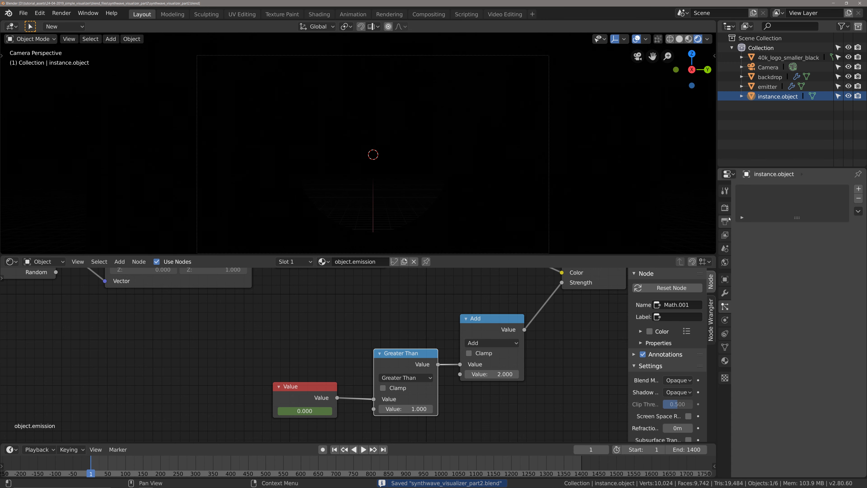
Set the scene's output frame rate to 30 fps
{"action": "left_click", "coordinate": [728, 220]}
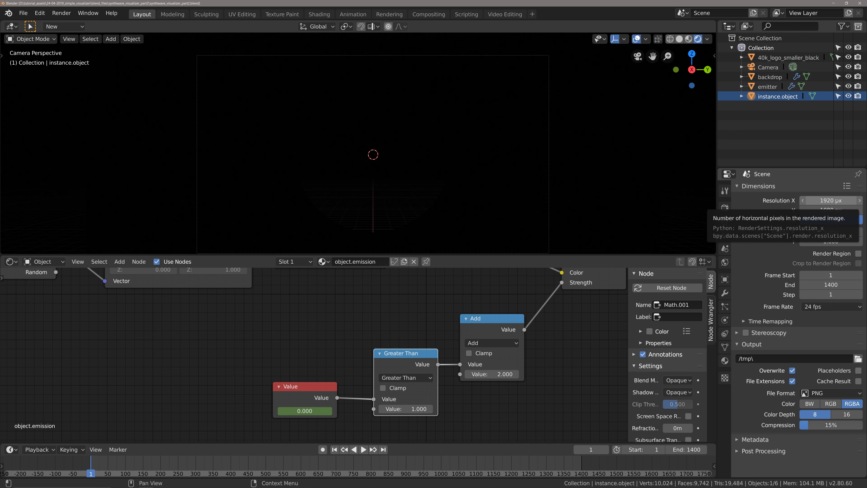
{"action": "left_click", "coordinate": [831, 307]}
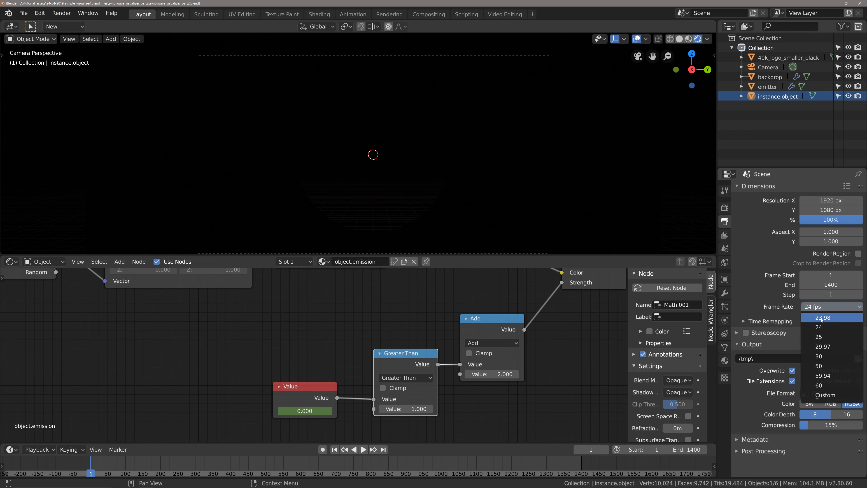
{"action": "left_click", "coordinate": [828, 356]}
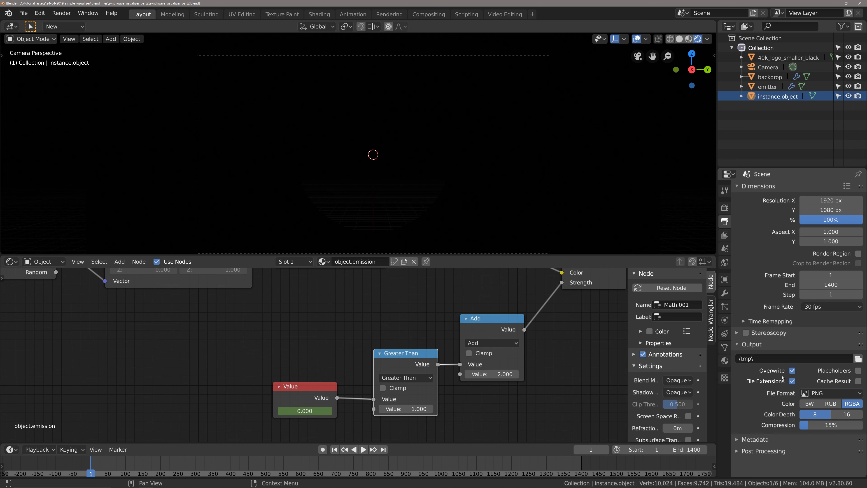
Set the render output folder to D:\tutorial_assets\24-04-2019_simple_visualizer\output\png_sequence
{"action": "left_click", "coordinate": [767, 357]}
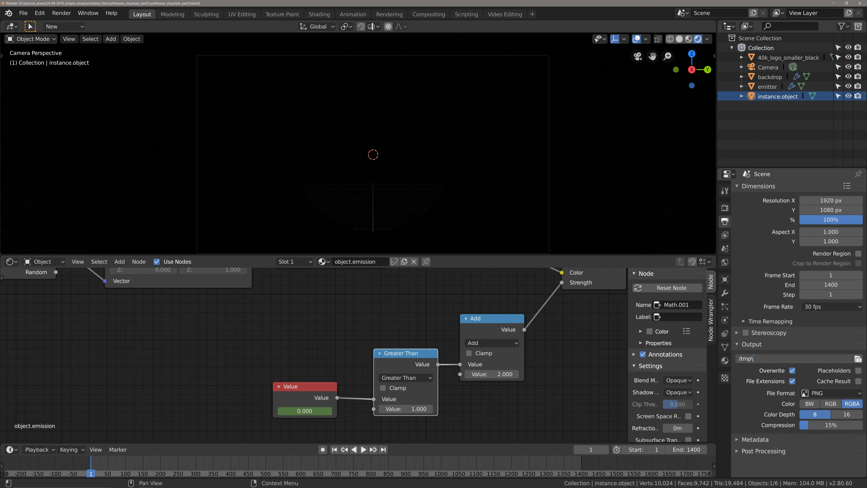
{"action": "left_click", "coordinate": [858, 359]}
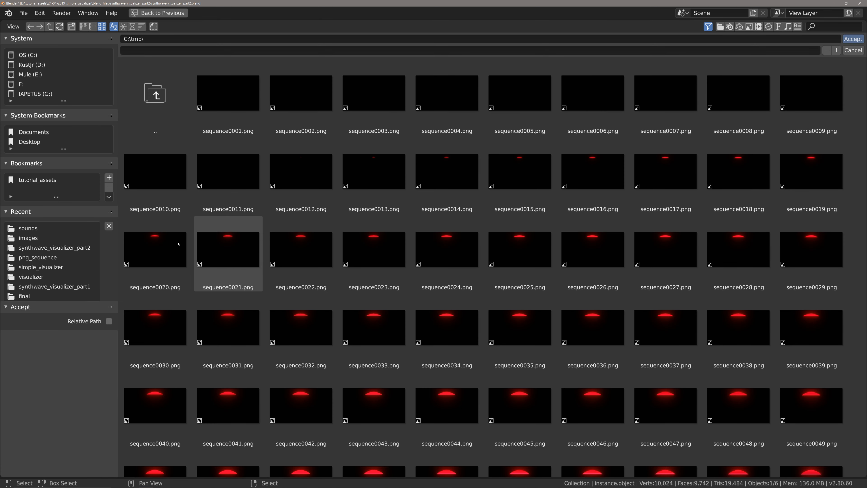
{"action": "left_click", "coordinate": [38, 179]}
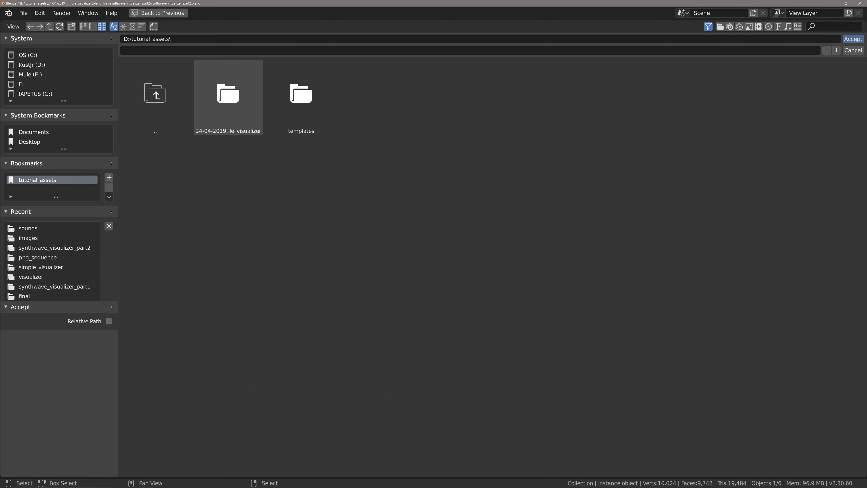
{"action": "double_click", "coordinate": [230, 94]}
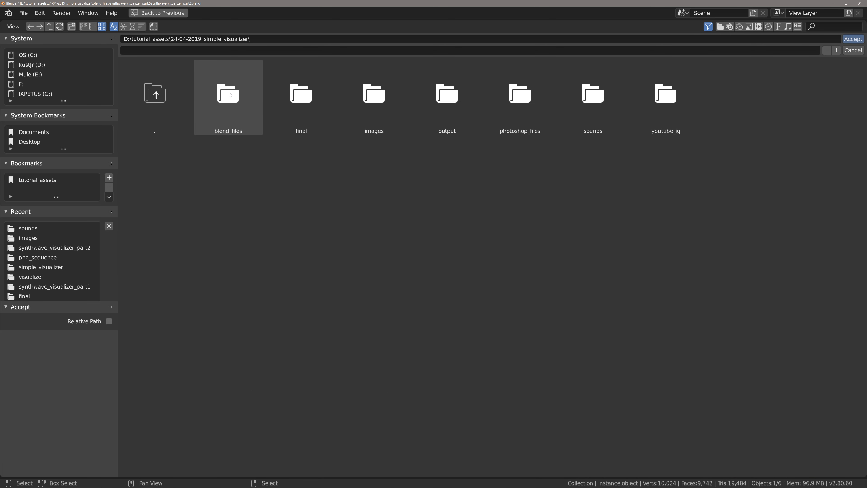
{"action": "double_click", "coordinate": [418, 92]}
{"action": "double_click", "coordinate": [230, 108]}
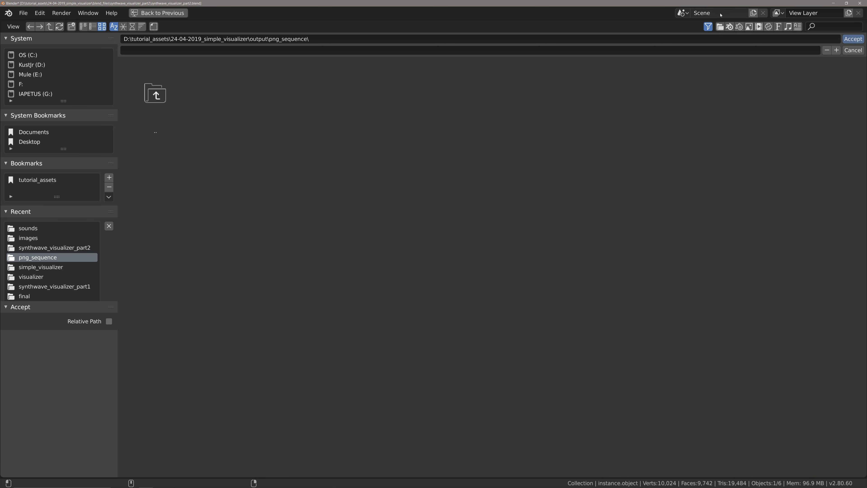
{"action": "left_click", "coordinate": [855, 40]}
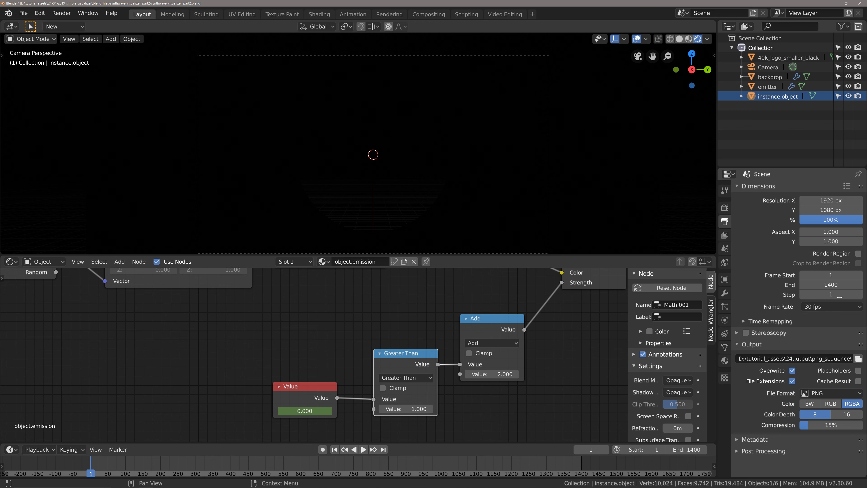
Append the file name prefix visualizer_ to the end of the render output path
{"action": "left_click", "coordinate": [827, 359]}
{"action": "left_click_drag", "start_coordinate": [835, 359], "coordinate": [860, 358]}
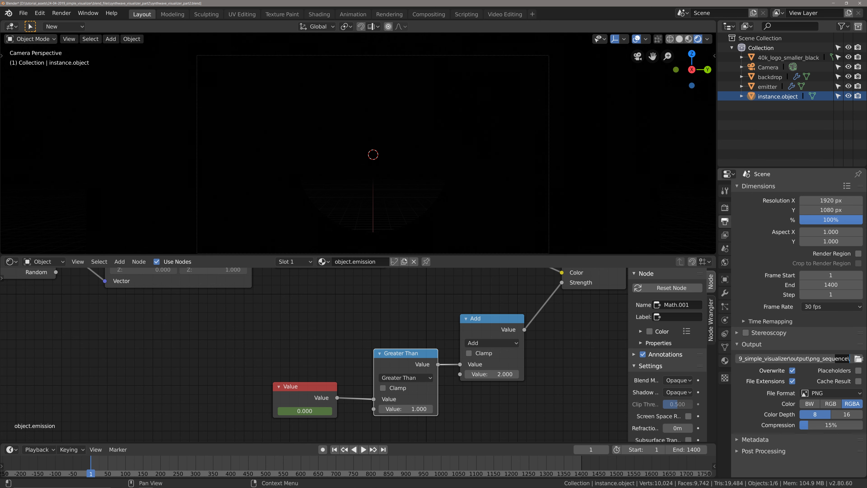
{"action": "left_click", "coordinate": [851, 359]}
{"action": "type", "text": "visualizer_"}
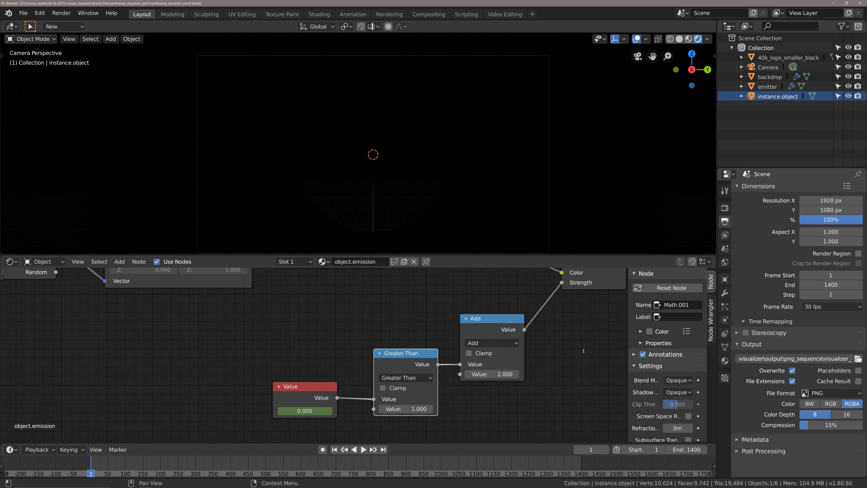
Review the Eevee render sampling settings, reframe the camera view, and save the blend file
{"action": "left_click", "coordinate": [725, 208]}
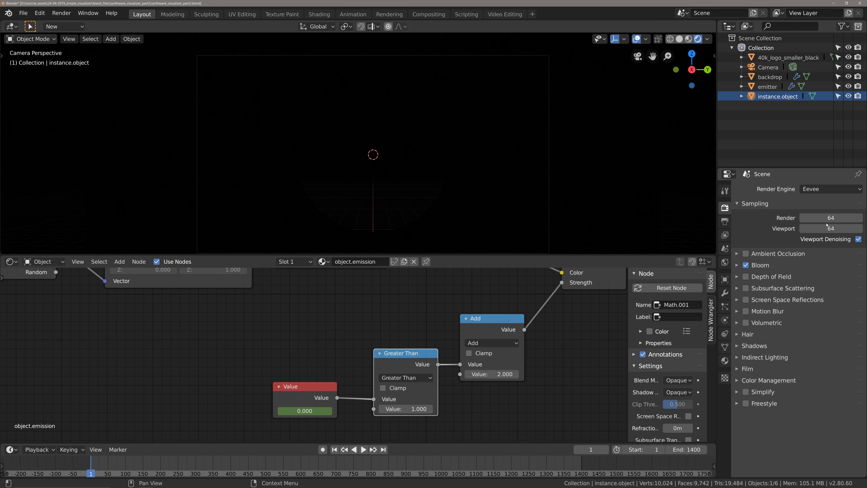
{"action": "scroll", "coordinate": [468, 206], "scroll_direction": "down", "scroll_amount": 1}
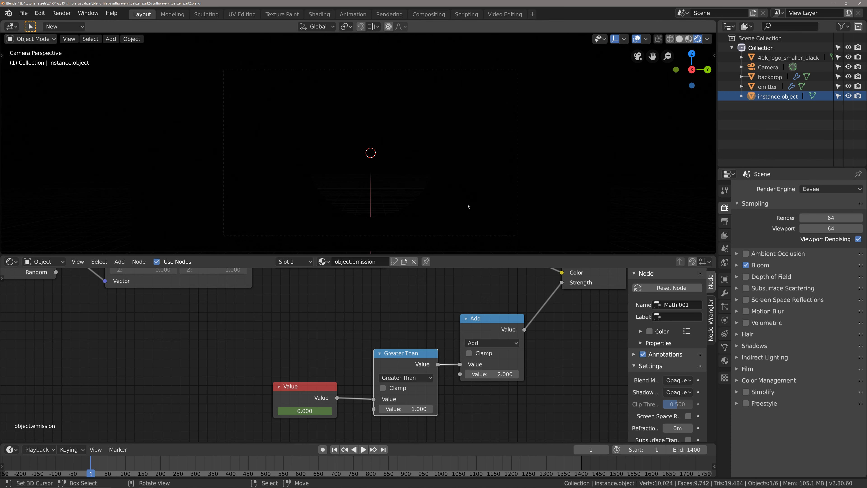
{"action": "scroll", "coordinate": [468, 207], "scroll_direction": "down", "scroll_amount": 2}
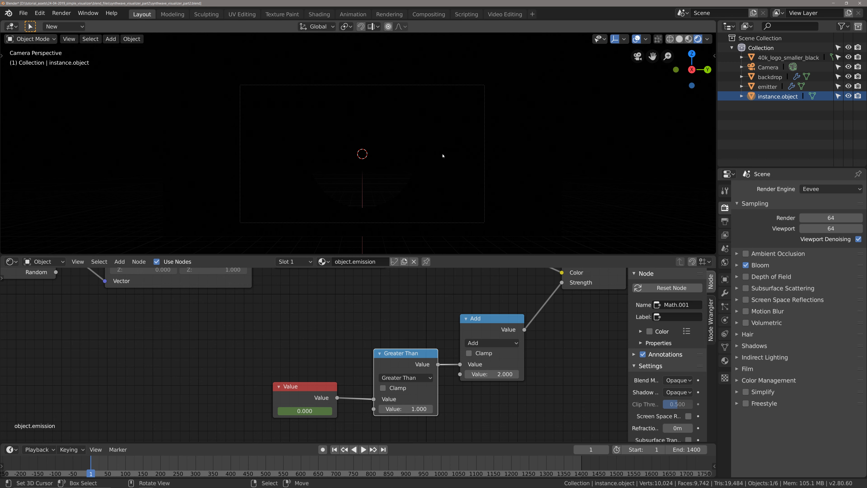
{"action": "middle_click_drag", "start_coordinate": [484, 109], "coordinate": [484, 114], "text": "shift"}
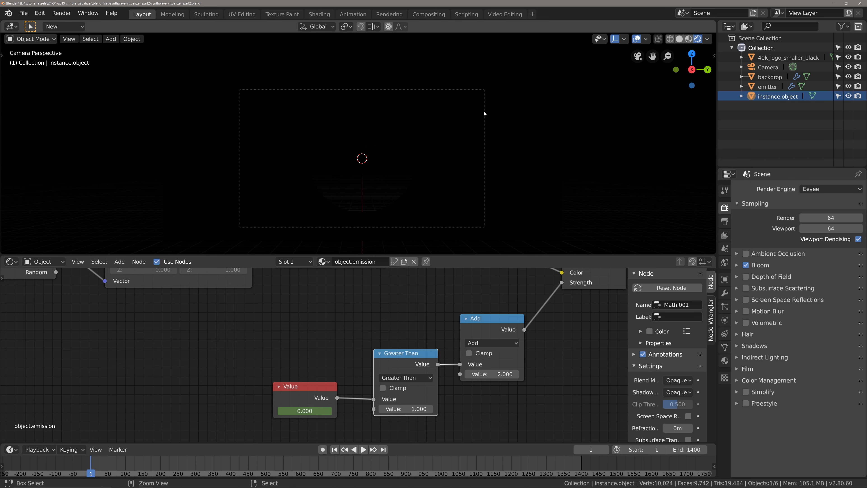
{"action": "key", "text": "ctrl+s"}
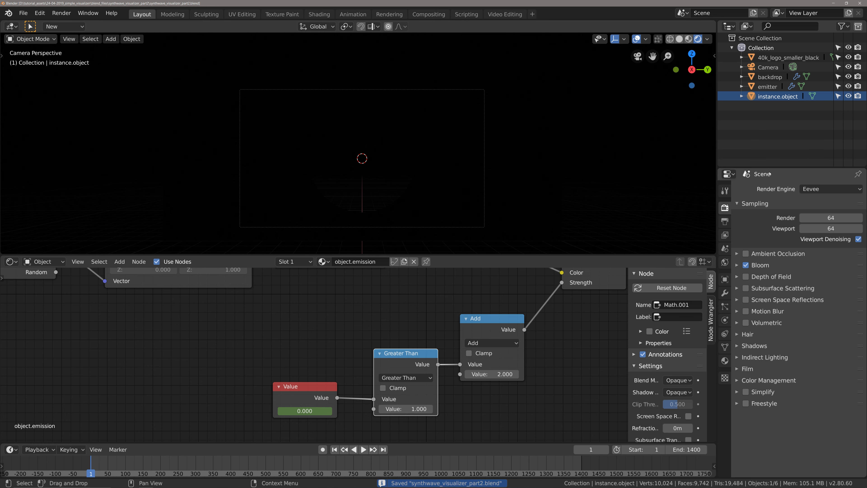
Recheck the scene's output settings and look up the available rendering commands
{"action": "left_click", "coordinate": [725, 221]}
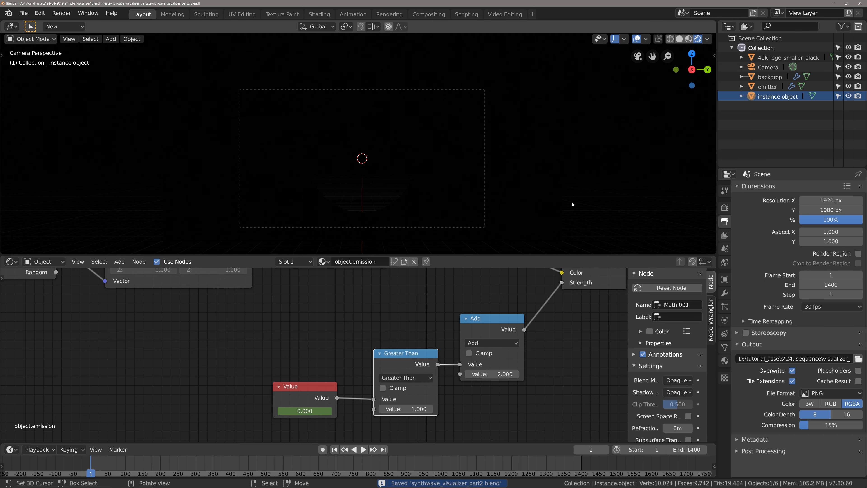
{"action": "left_click", "coordinate": [30, 15]}
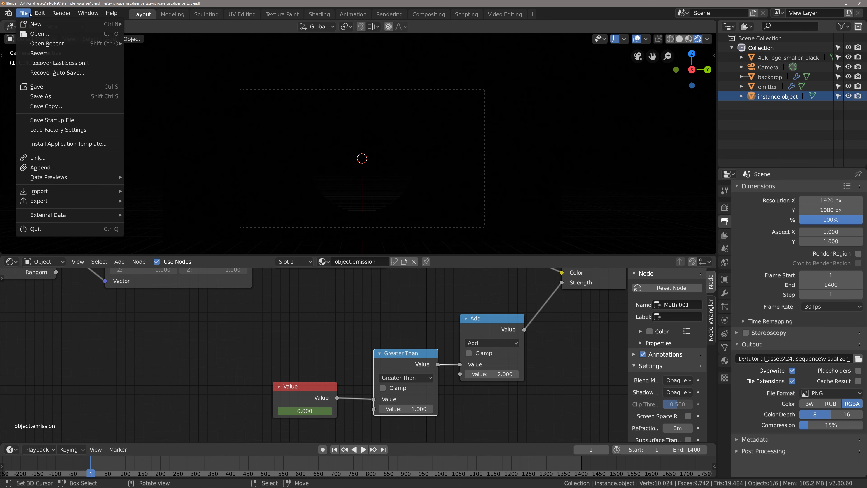
{"action": "mouse_move", "coordinate": [56, 14]}
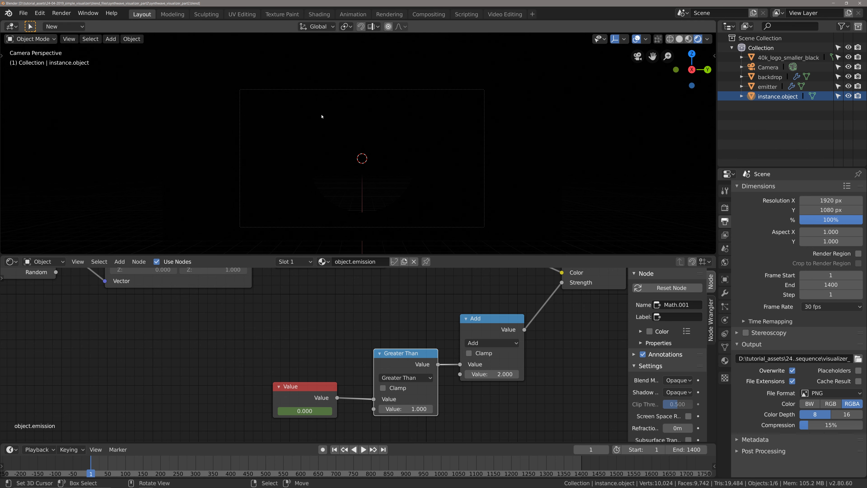
{"action": "scroll", "coordinate": [335, 124], "scroll_direction": "up", "scroll_amount": 2}
{"action": "scroll", "coordinate": [393, 126], "scroll_direction": "down", "scroll_amount": 2}
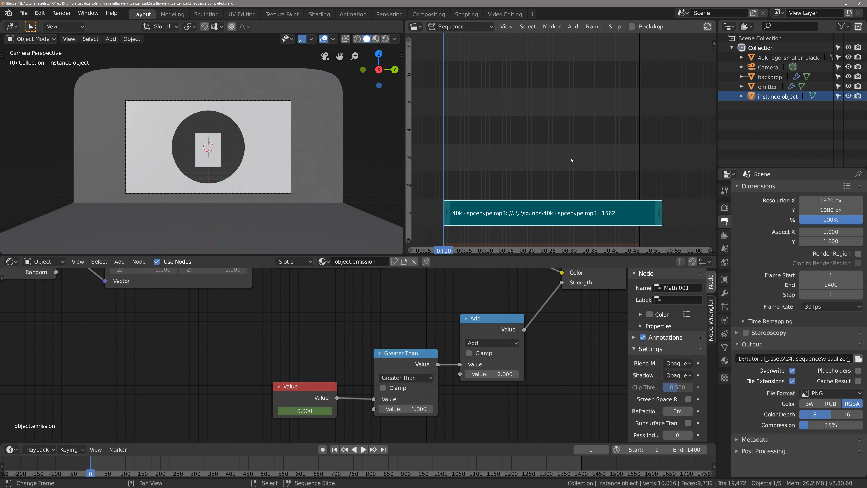
Inspect the frame rate options and examine the 40k - spcehype.mp3 strip's length against the scene's end frame in the Sequencer
{"action": "left_click", "coordinate": [810, 307]}
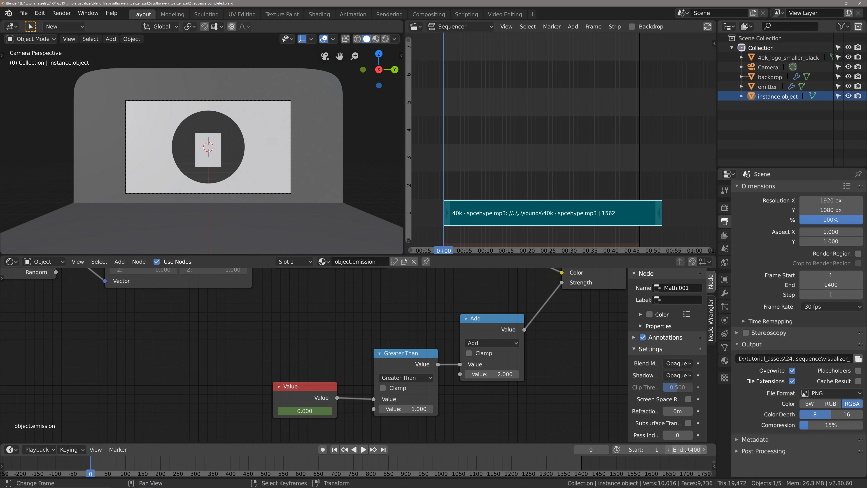
{"action": "left_click", "coordinate": [829, 307]}
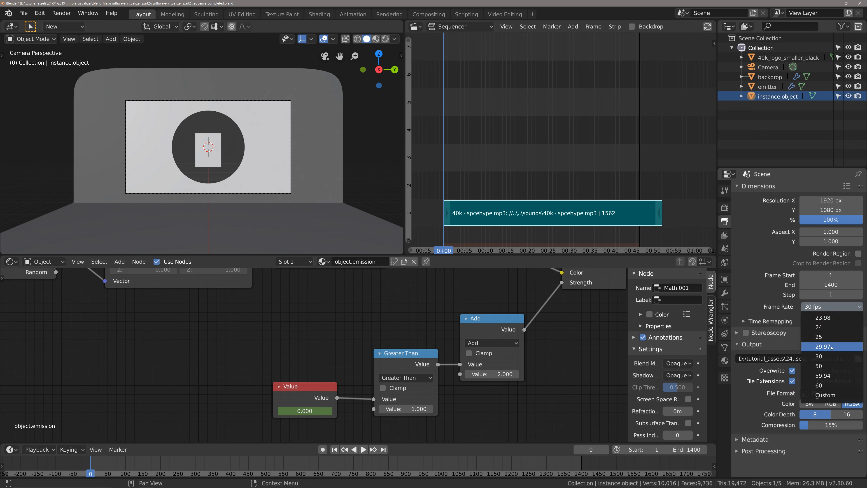
{"action": "scroll", "coordinate": [544, 206], "scroll_direction": "up", "scroll_amount": 3}
{"action": "scroll", "coordinate": [544, 210], "scroll_direction": "down", "scroll_amount": 4}
{"action": "middle_click_drag", "start_coordinate": [540, 200], "coordinate": [569, 210]}
{"action": "scroll", "coordinate": [566, 201], "scroll_direction": "up", "scroll_amount": 3}
Set the frame rate to 24 fps and compare the audio strip's length with the scene's end frame
{"action": "left_click", "coordinate": [818, 307]}
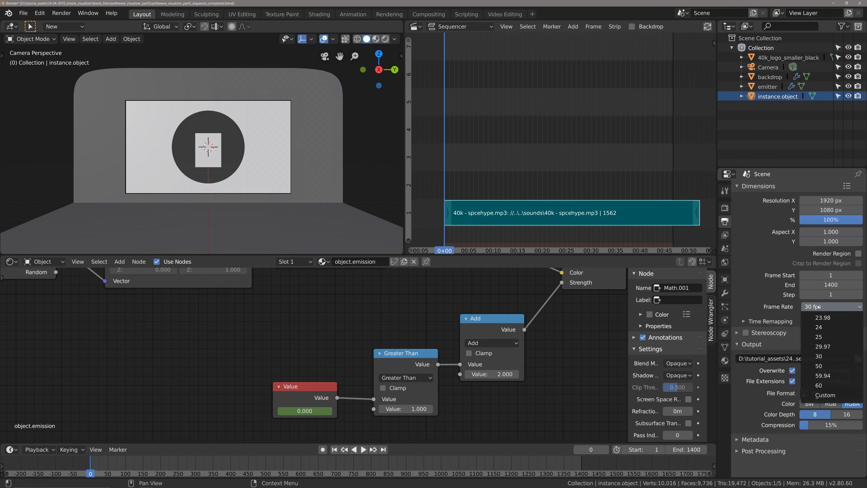
{"action": "left_click", "coordinate": [823, 328]}
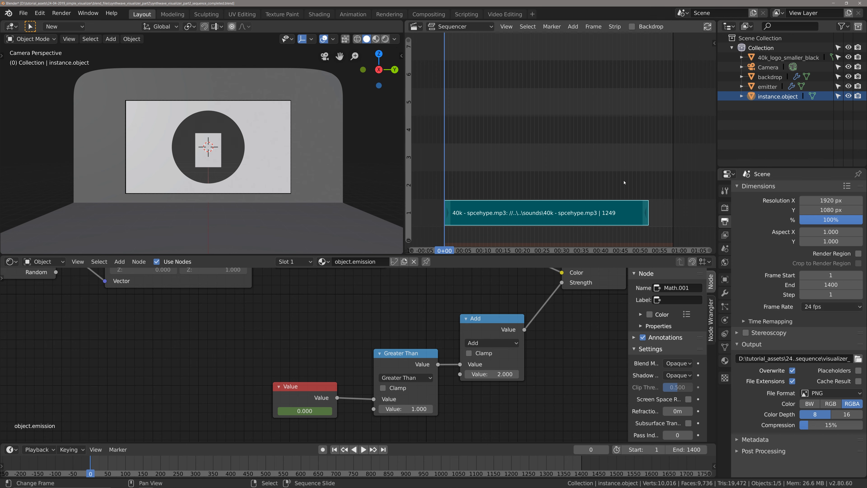
{"action": "scroll", "coordinate": [525, 198], "scroll_direction": "down", "scroll_amount": 3}
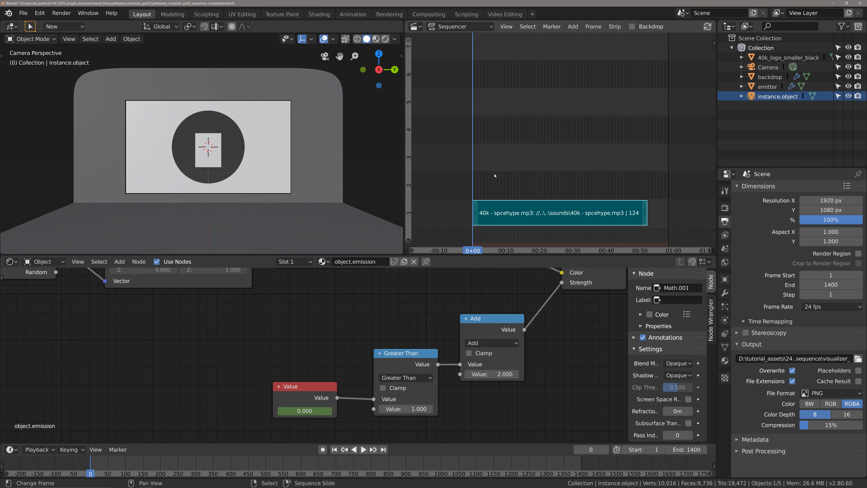
{"action": "scroll", "coordinate": [495, 174], "scroll_direction": "up", "scroll_amount": 2}
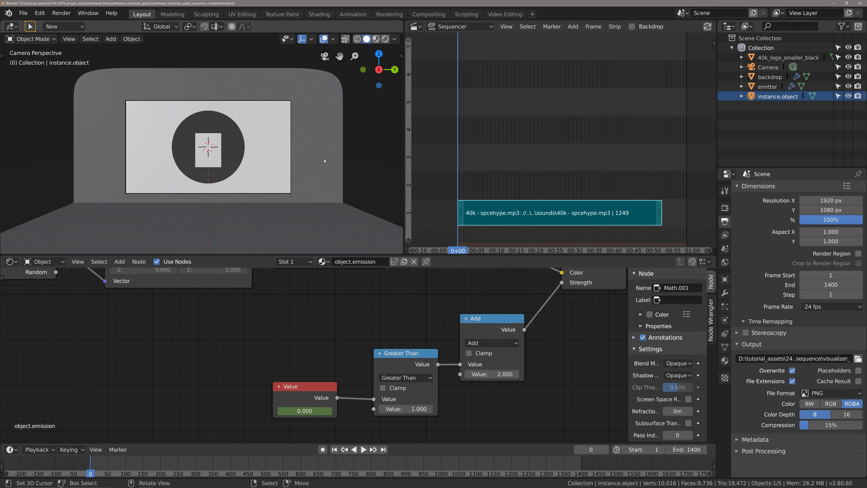
Start a new General file, discarding changes to the current one, and add the Video Editing workspace
{"action": "key", "text": "ctrl+n"}
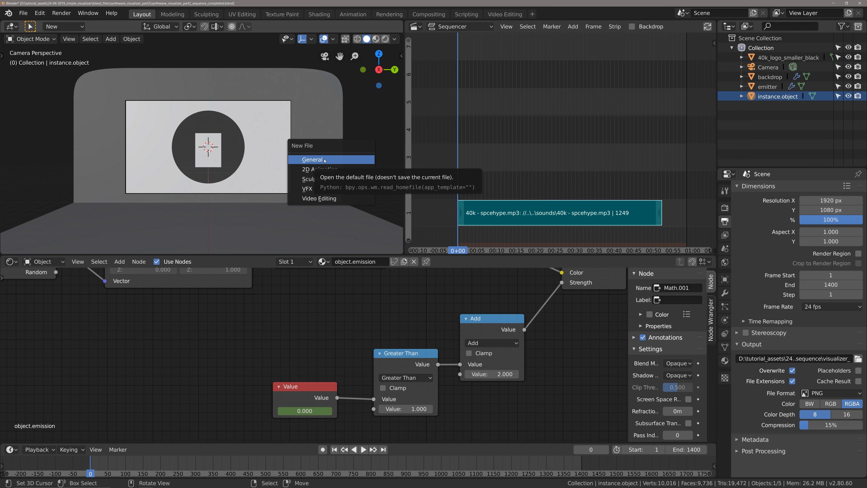
{"action": "left_click", "coordinate": [325, 160]}
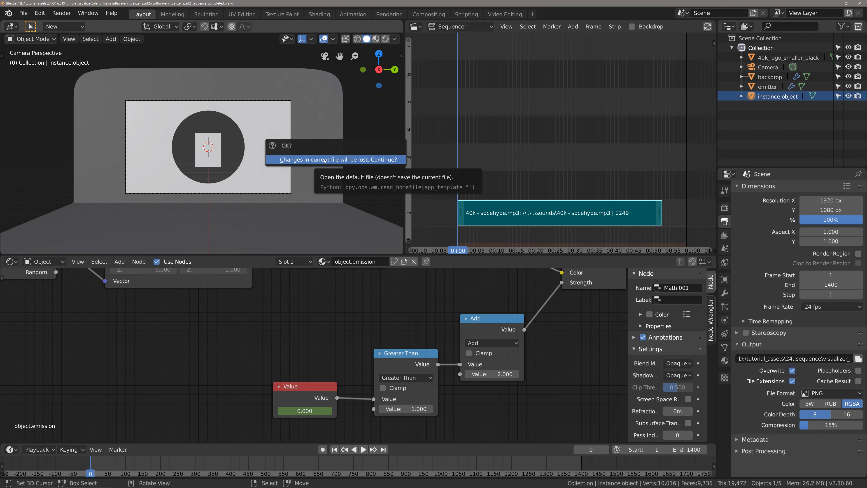
{"action": "left_click", "coordinate": [325, 159]}
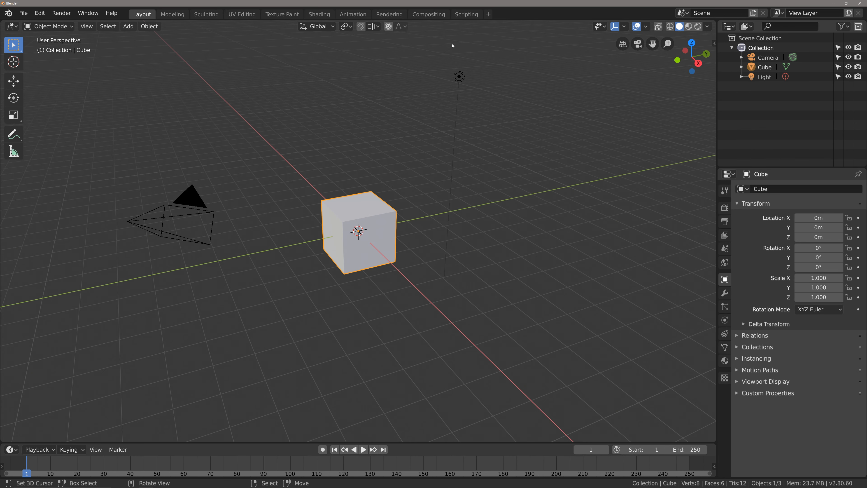
{"action": "left_click", "coordinate": [487, 15]}
{"action": "mouse_move", "coordinate": [526, 70]}
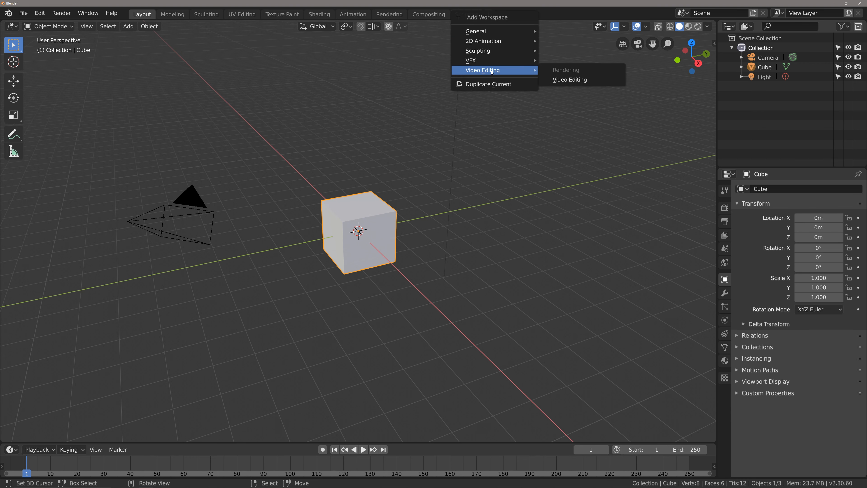
{"action": "left_click", "coordinate": [566, 80]}
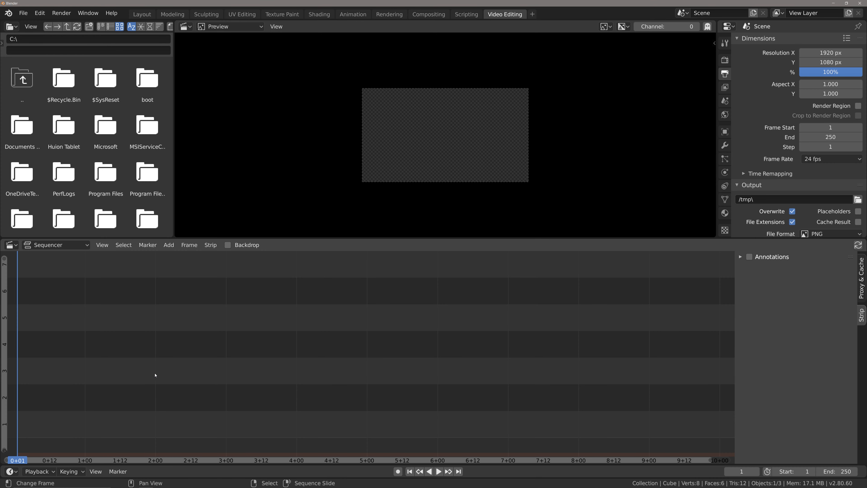
Set the new scene's end frame to 1400 in the output dimensions
{"action": "key", "text": "Home"}
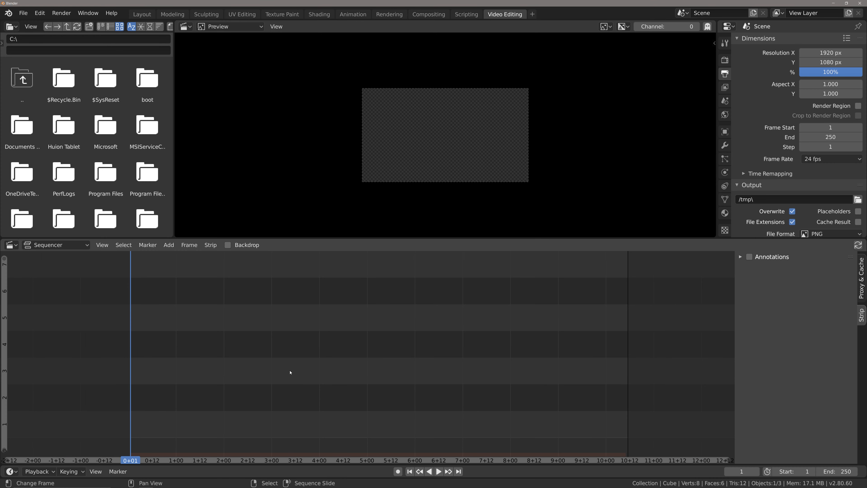
{"action": "left_click", "coordinate": [725, 60]}
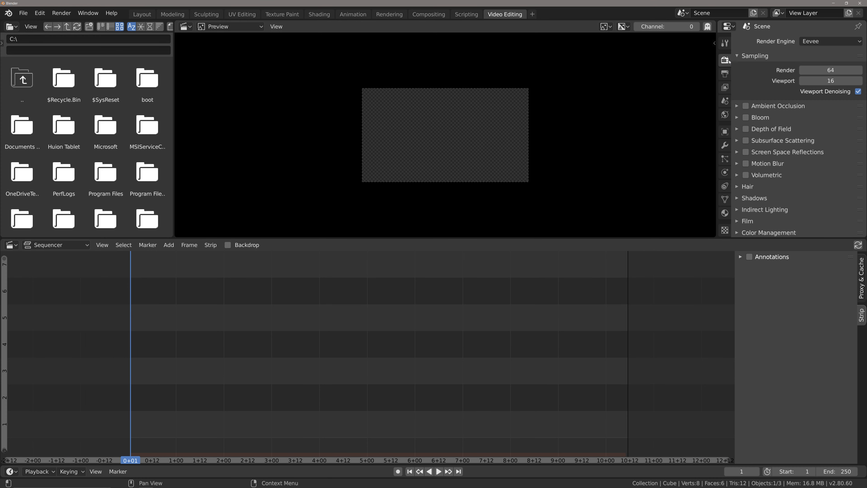
{"action": "left_click", "coordinate": [725, 74]}
{"action": "left_click", "coordinate": [828, 135]}
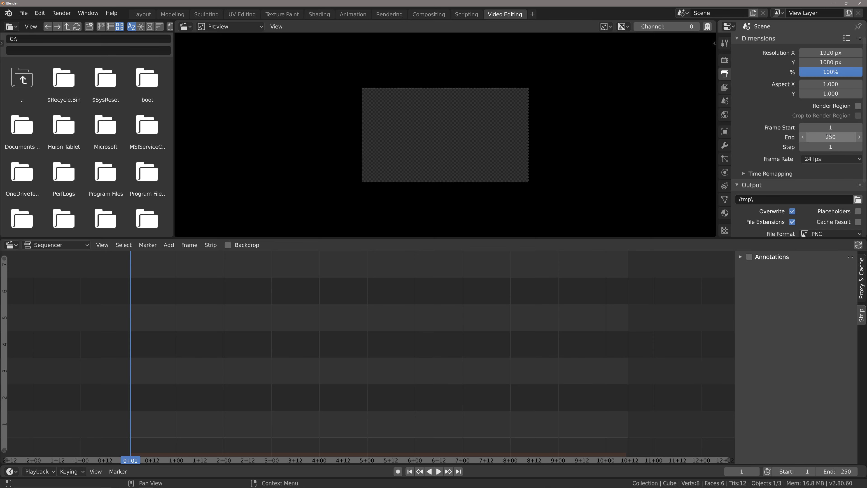
{"action": "key", "text": "BackSpace"}
{"action": "type", "text": "1400"}
{"action": "key", "text": "Return"}
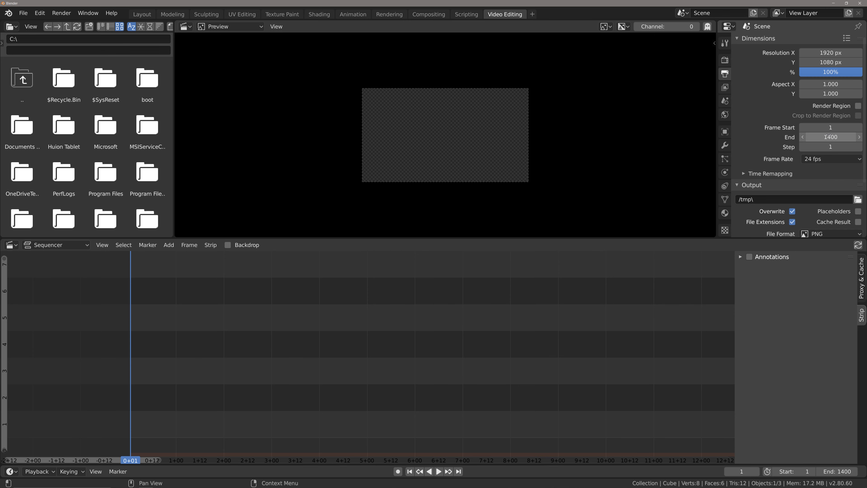
Add 40k - spcehype.mp3 from the sounds folder as a sound strip at frame 1 on channel 1
{"action": "key", "text": "shift+a"}
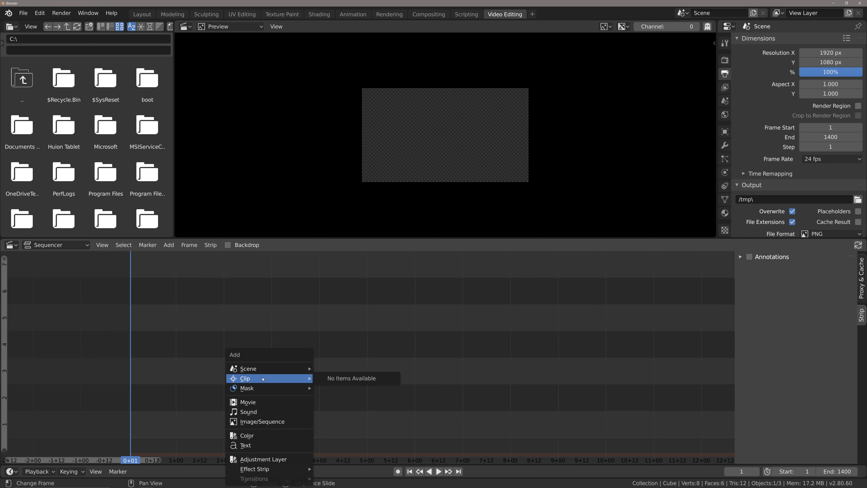
{"action": "left_click", "coordinate": [262, 412]}
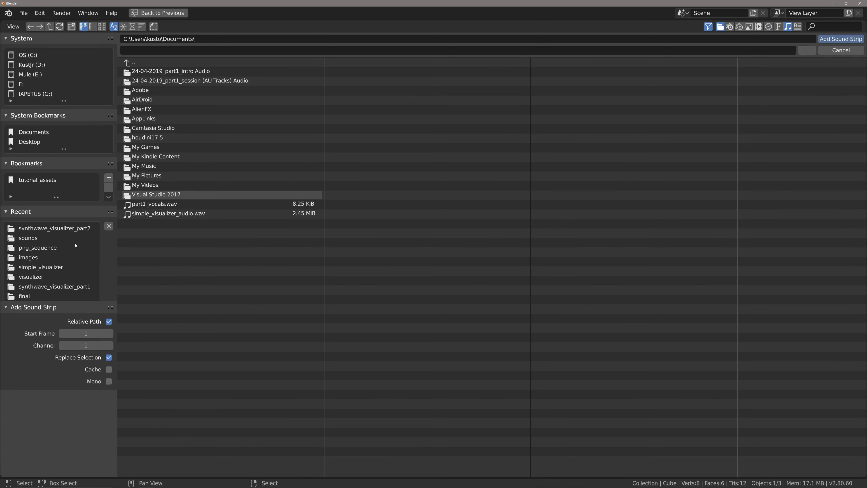
{"action": "left_click", "coordinate": [28, 238]}
{"action": "left_click", "coordinate": [153, 71]}
{"action": "double_click", "coordinate": [153, 71]}
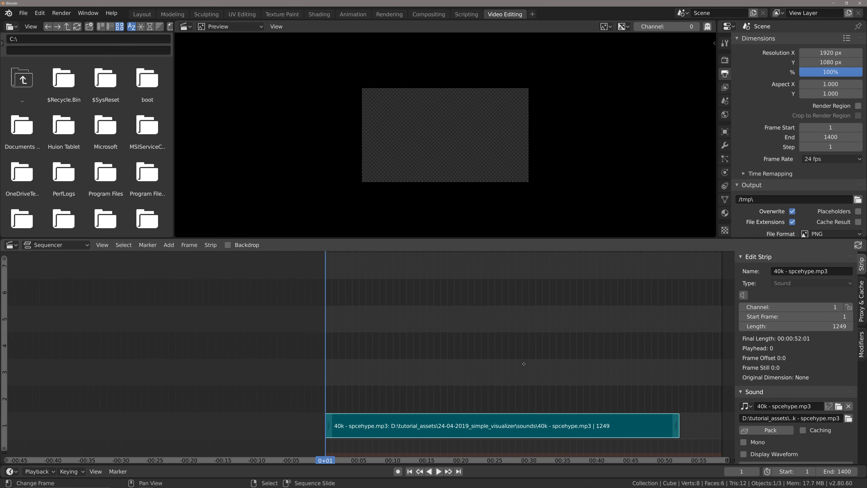
Add all visualizer PNGs from the output\png_sequence folder as one image sequence strip starting at frame 1
{"action": "key", "text": "shift+a"}
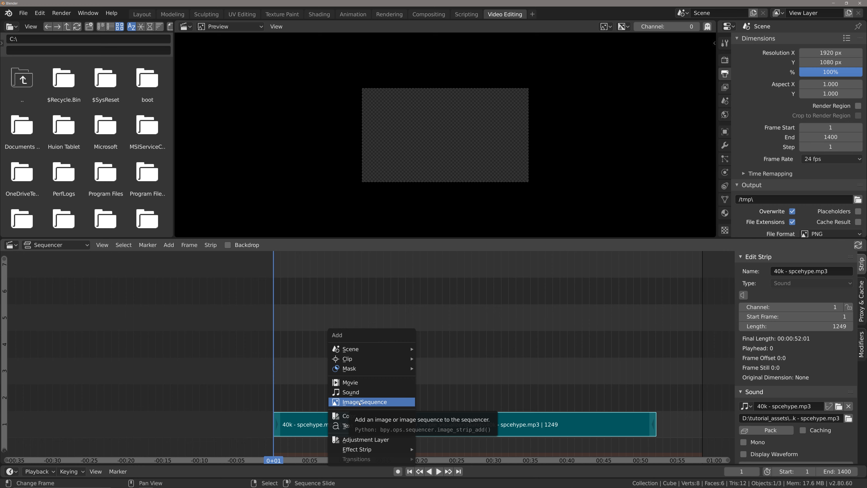
{"action": "left_click", "coordinate": [360, 403]}
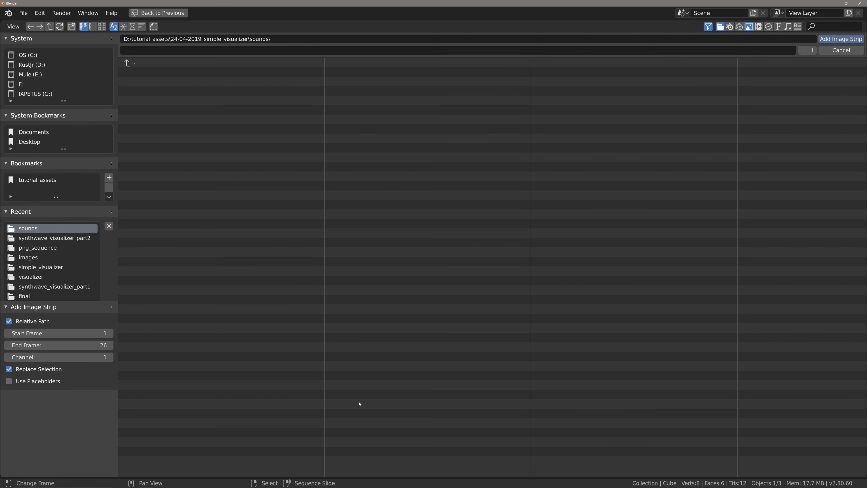
{"action": "left_click", "coordinate": [43, 179]}
{"action": "left_click", "coordinate": [160, 71]}
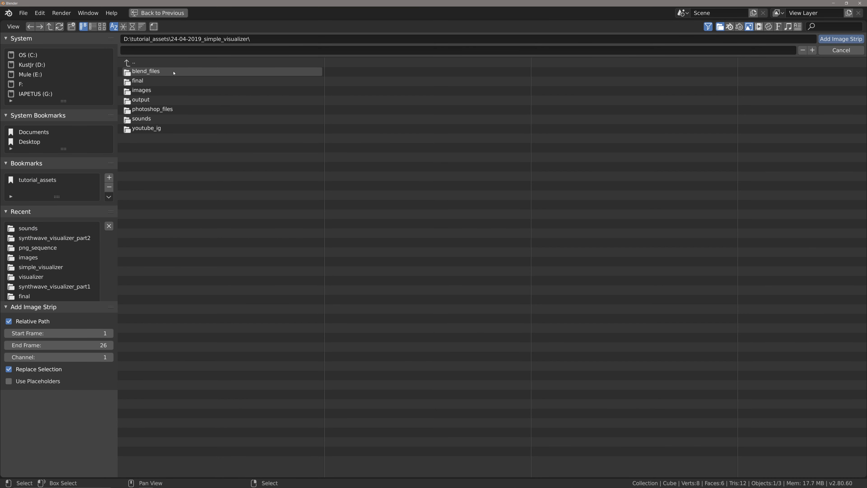
{"action": "left_click", "coordinate": [169, 100]}
{"action": "left_click", "coordinate": [155, 74]}
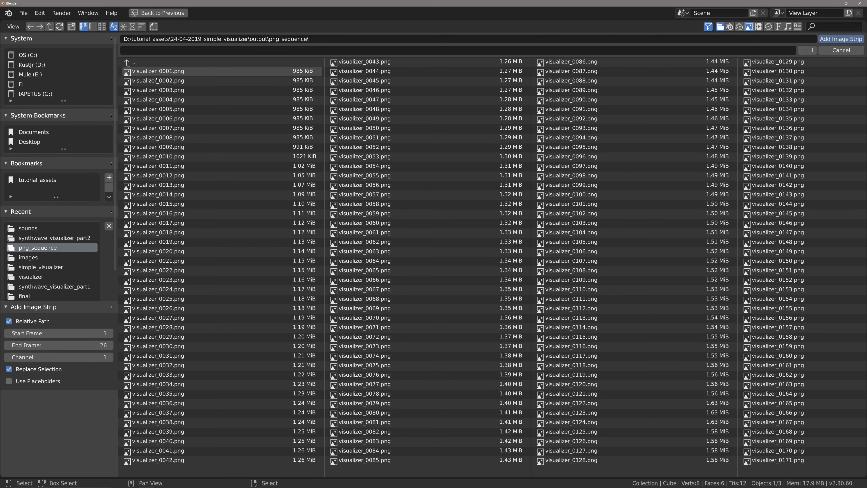
{"action": "left_click", "coordinate": [173, 77]}
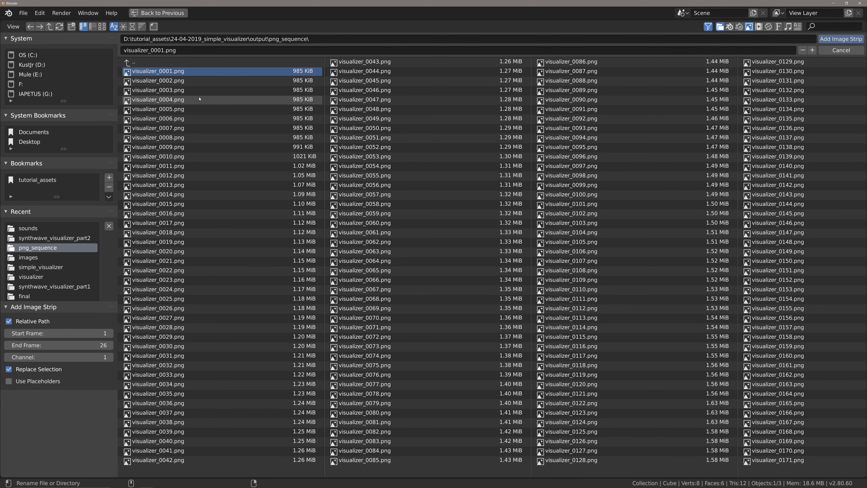
{"action": "key", "text": "a"}
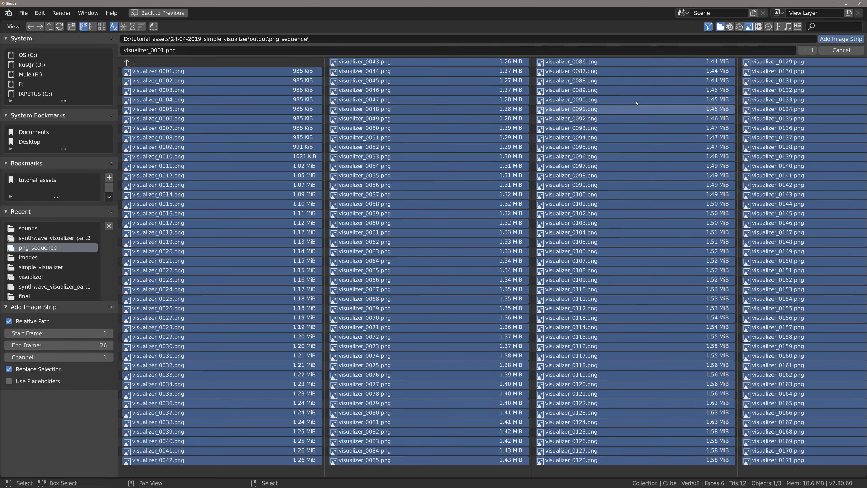
{"action": "left_click", "coordinate": [835, 40]}
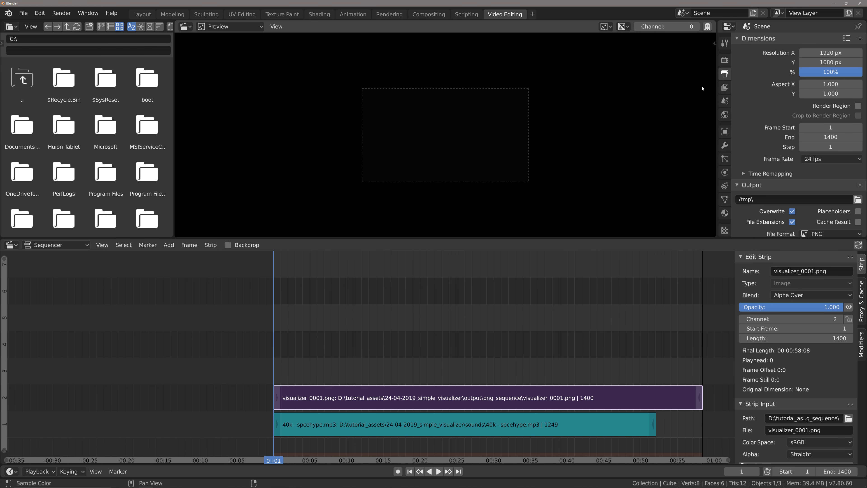
Play back the image sequence with the soundtrack to check the preview, and return to the first frame
{"action": "key", "text": "space"}
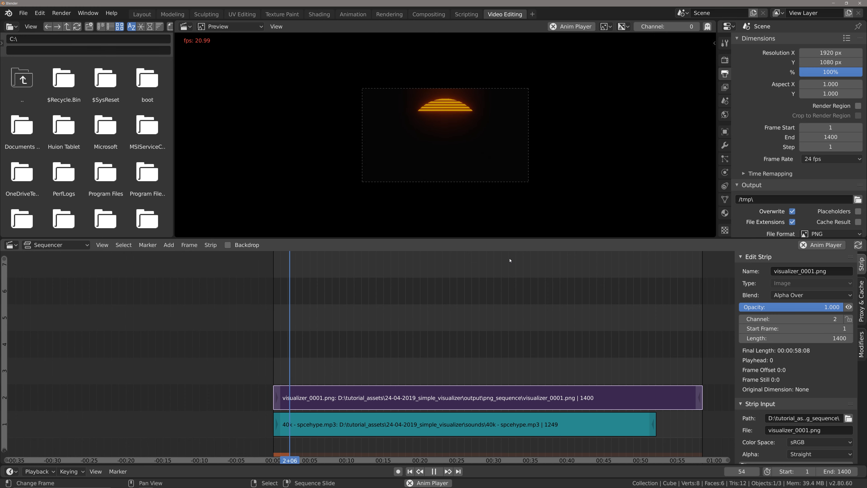
{"action": "scroll", "coordinate": [527, 363], "scroll_direction": "up", "scroll_amount": 1}
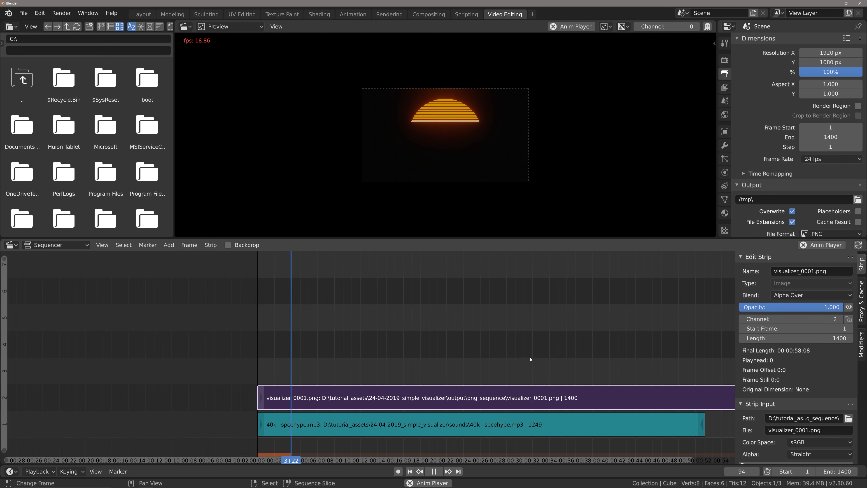
{"action": "scroll", "coordinate": [474, 193], "scroll_direction": "up", "scroll_amount": 3}
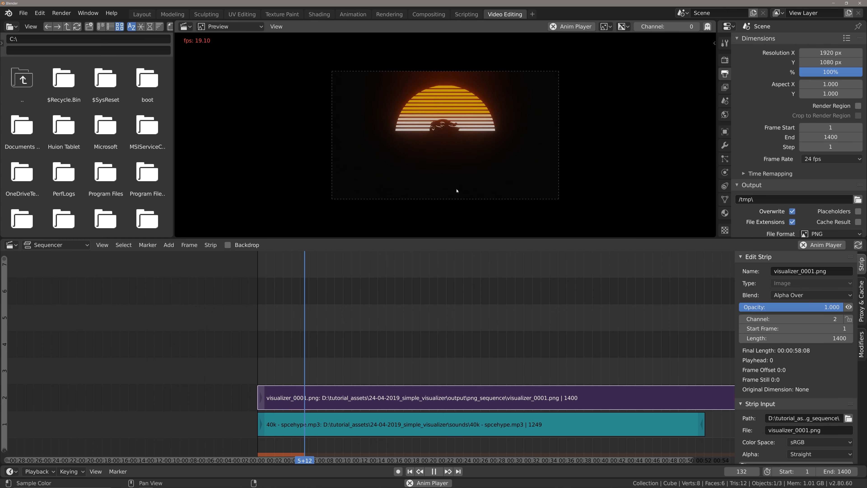
{"action": "key", "text": "space"}
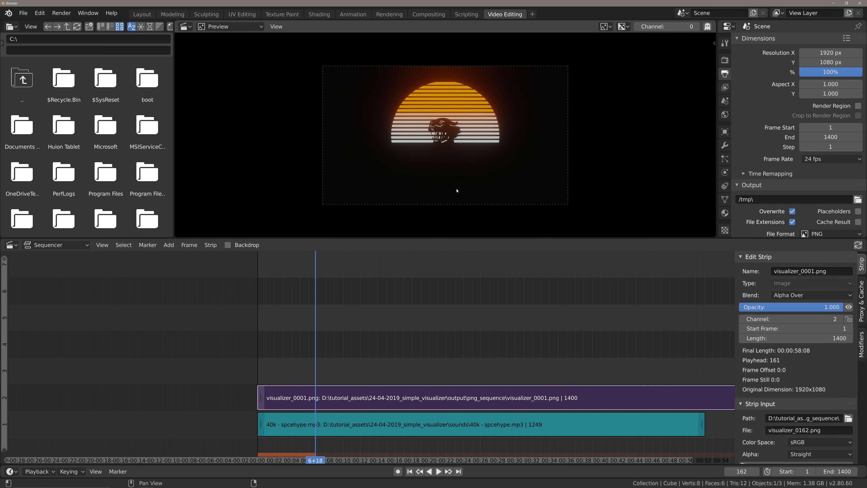
{"action": "key", "text": "shift+Left"}
{"action": "scroll", "coordinate": [599, 331], "scroll_direction": "down", "scroll_amount": 2}
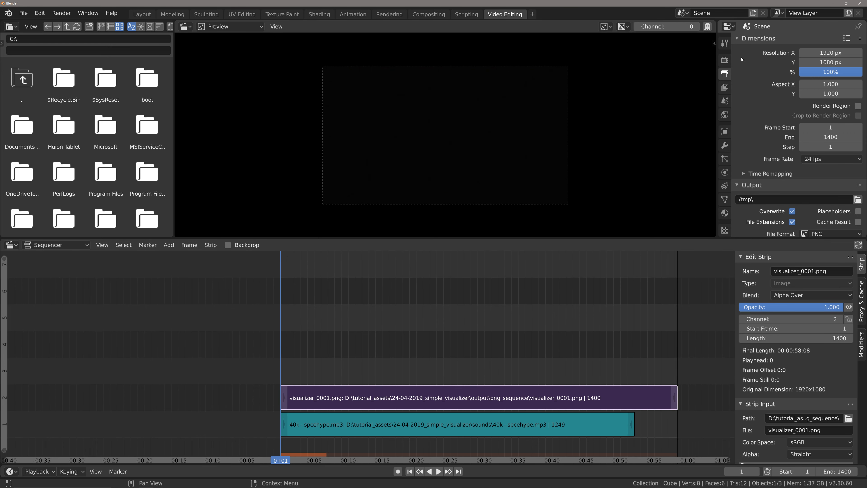
Set the output file format to FFmpeg video with an MPEG-4 container
{"action": "scroll", "coordinate": [773, 119], "scroll_direction": "down", "scroll_amount": 4}
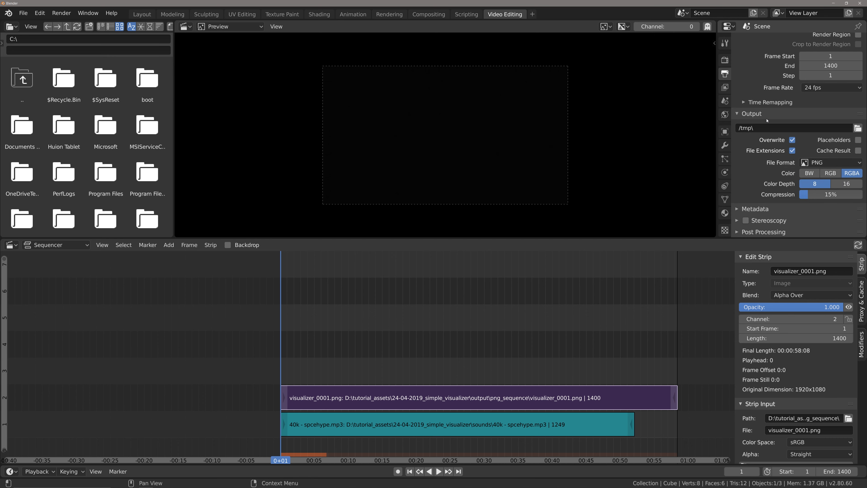
{"action": "left_click", "coordinate": [818, 163]}
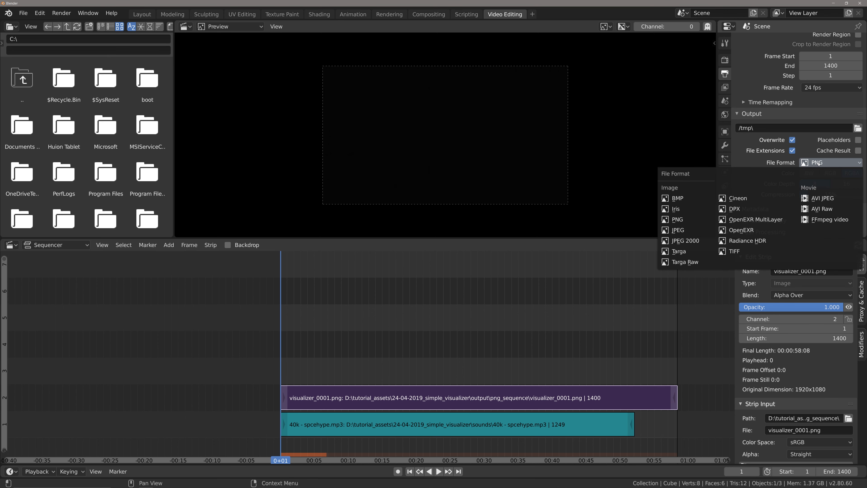
{"action": "left_click", "coordinate": [820, 221]}
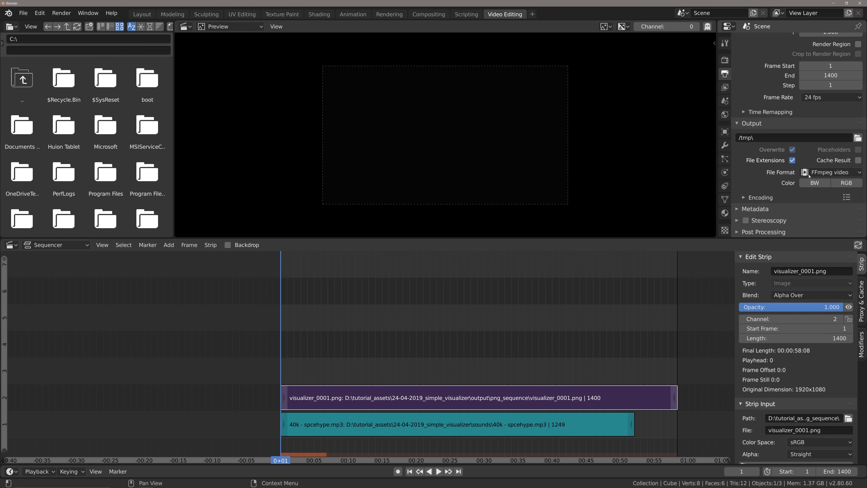
{"action": "left_click", "coordinate": [750, 197]}
{"action": "scroll", "coordinate": [768, 178], "scroll_direction": "down", "scroll_amount": 3}
{"action": "left_click", "coordinate": [826, 175]}
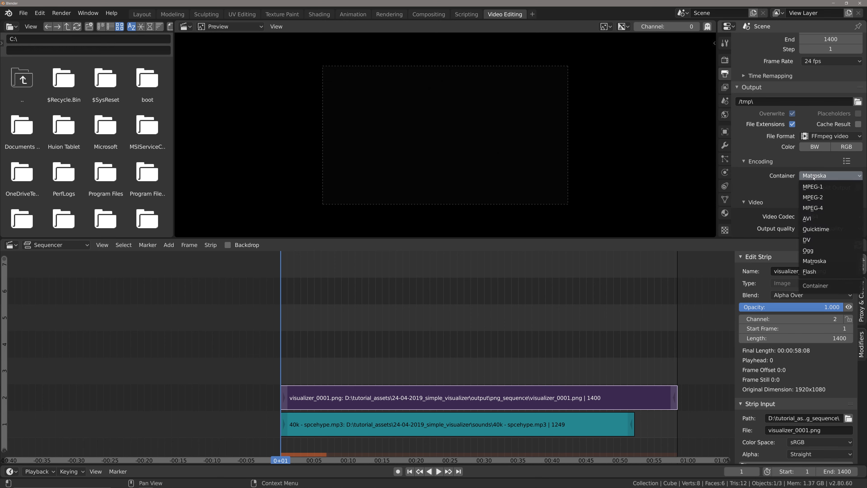
{"action": "left_click", "coordinate": [812, 207]}
Configure the video encoding with the H.264 codec, High quality output and Good encoding speed
{"action": "scroll", "coordinate": [813, 208], "scroll_direction": "down", "scroll_amount": 2}
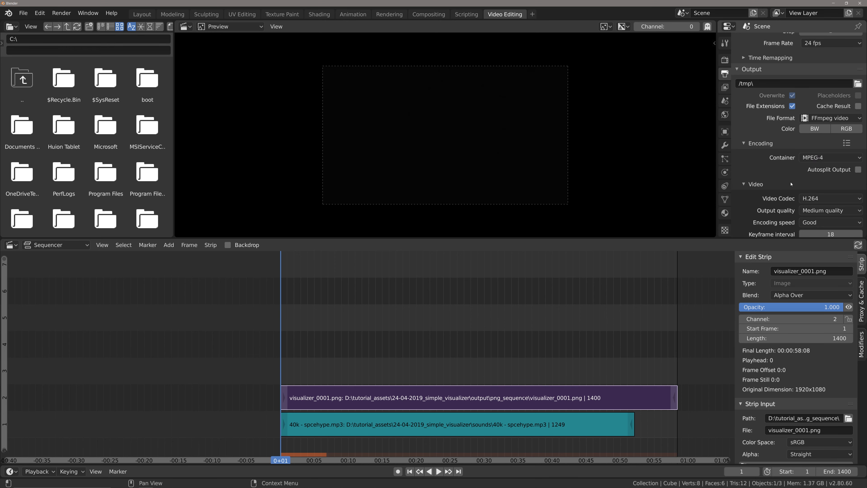
{"action": "left_click", "coordinate": [813, 198]}
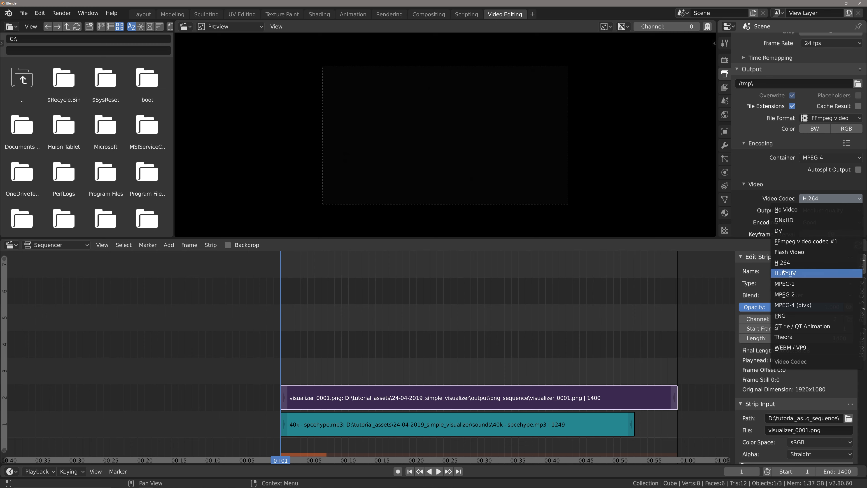
{"action": "left_click", "coordinate": [786, 262]}
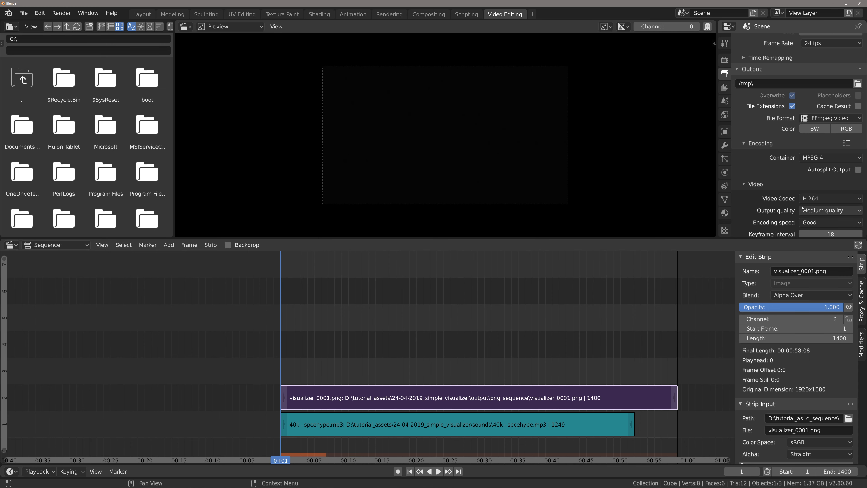
{"action": "scroll", "coordinate": [823, 198], "scroll_direction": "down", "scroll_amount": 2}
{"action": "left_click", "coordinate": [823, 198]}
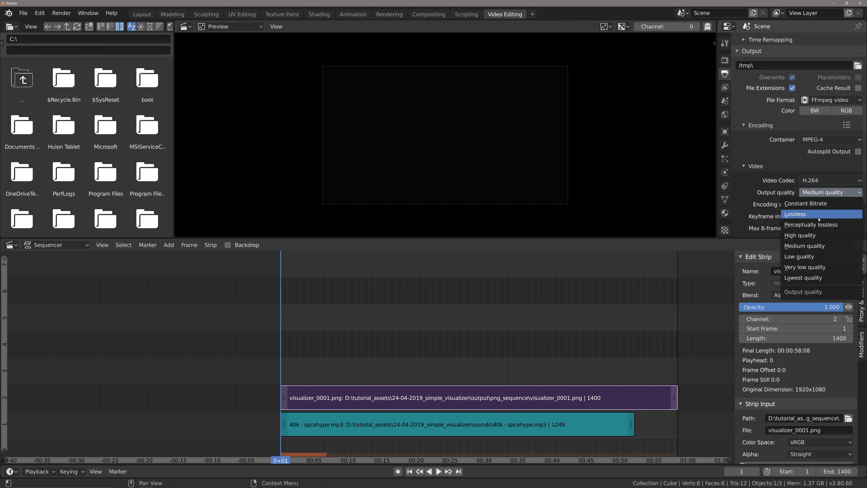
{"action": "left_click", "coordinate": [821, 222]}
{"action": "left_click", "coordinate": [821, 205]}
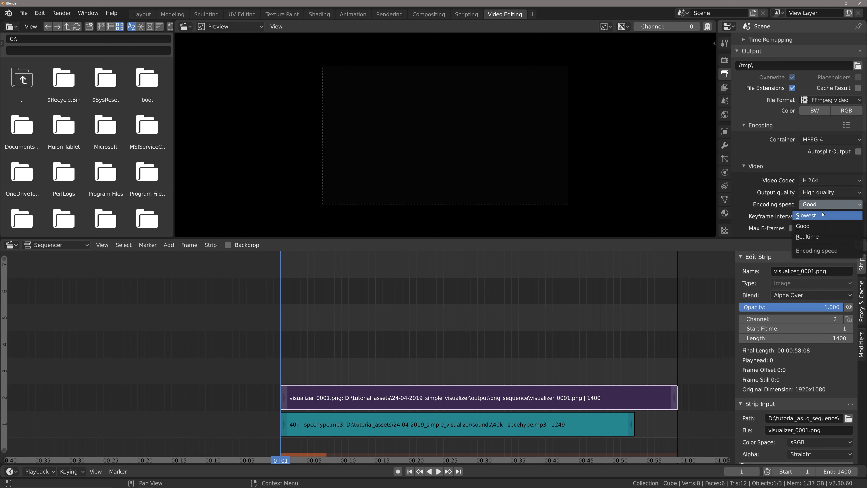
{"action": "left_click", "coordinate": [819, 226]}
Set the output's audio codec to AAC with a bitrate of 320
{"action": "scroll", "coordinate": [747, 197], "scroll_direction": "down", "scroll_amount": 5}
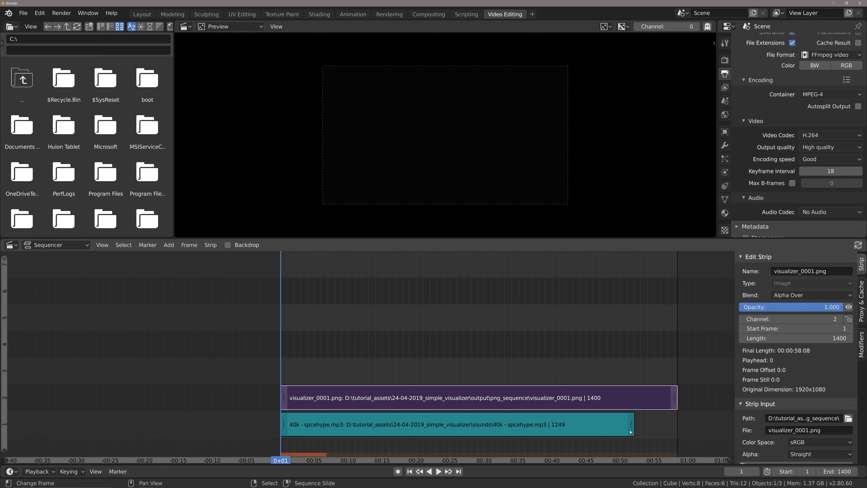
{"action": "left_click", "coordinate": [814, 213]}
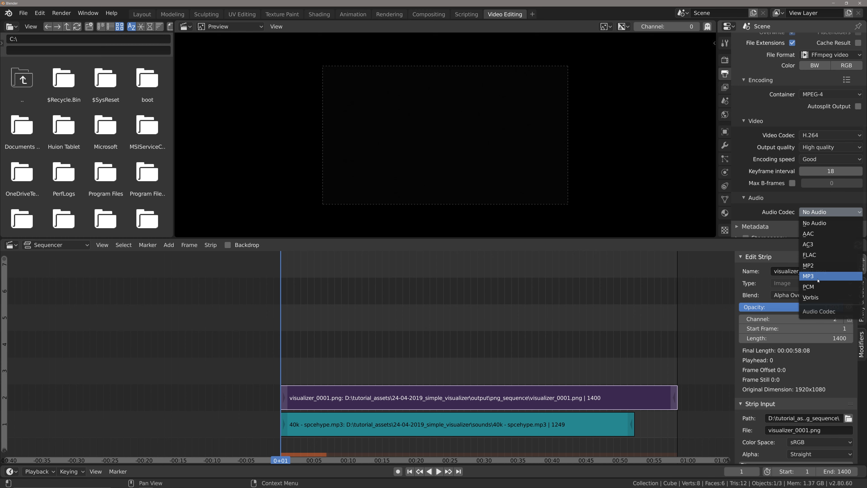
{"action": "left_click", "coordinate": [811, 233]}
{"action": "scroll", "coordinate": [816, 219], "scroll_direction": "down", "scroll_amount": 2}
{"action": "left_click", "coordinate": [814, 197]}
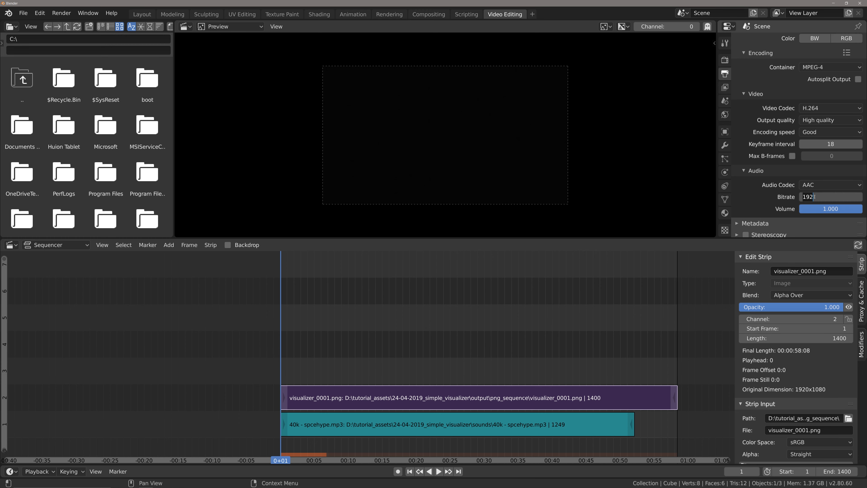
{"action": "type", "text": "320"}
{"action": "key", "text": "Return"}
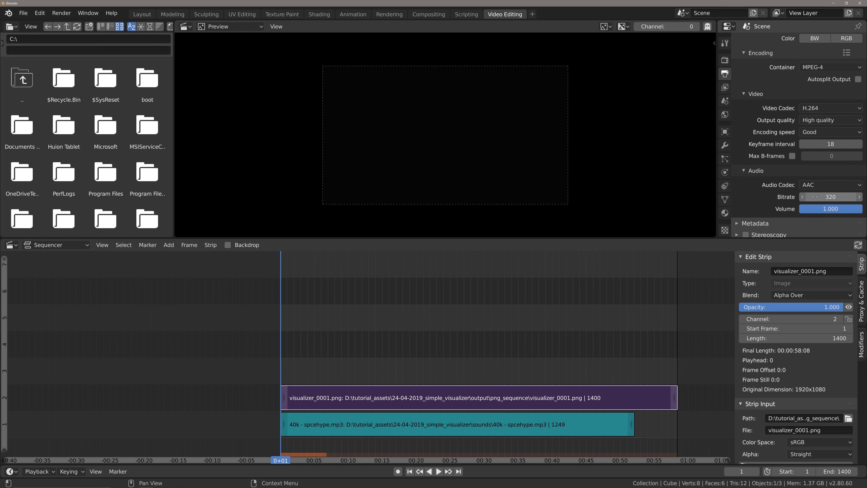
{"action": "scroll", "coordinate": [749, 199], "scroll_direction": "down", "scroll_amount": 1}
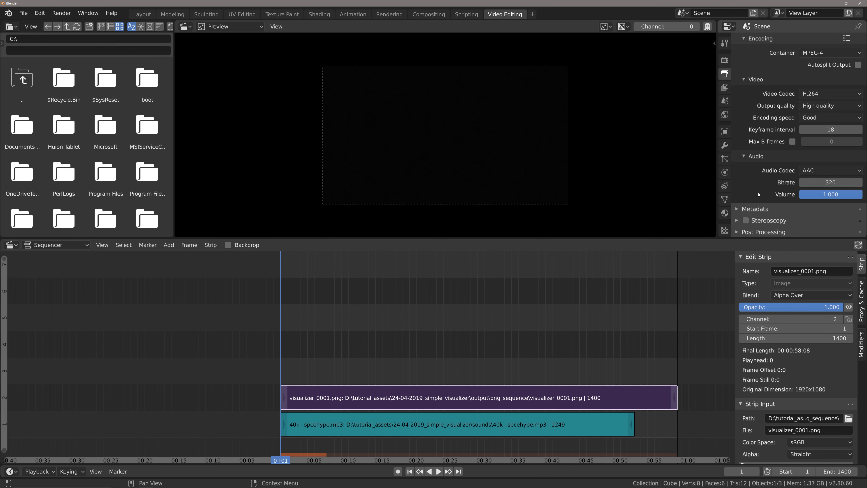
Create a final_outputs folder inside 24-04-2019_simple_visualizer\output under tutorial_assets and set it as the render output location
{"action": "scroll", "coordinate": [758, 194], "scroll_direction": "up", "scroll_amount": 8}
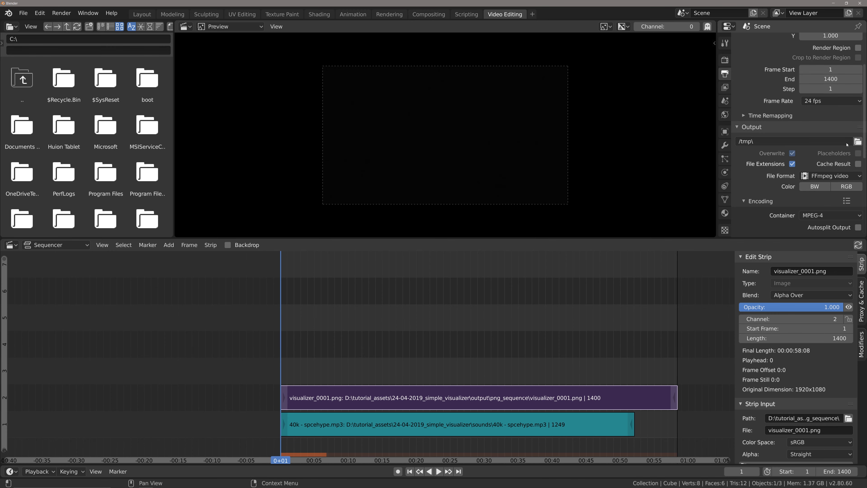
{"action": "left_click", "coordinate": [858, 141]}
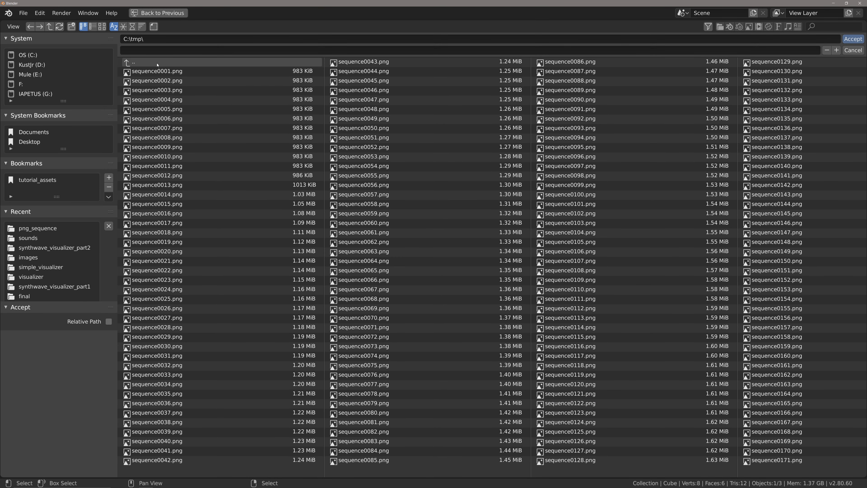
{"action": "left_click", "coordinate": [33, 181]}
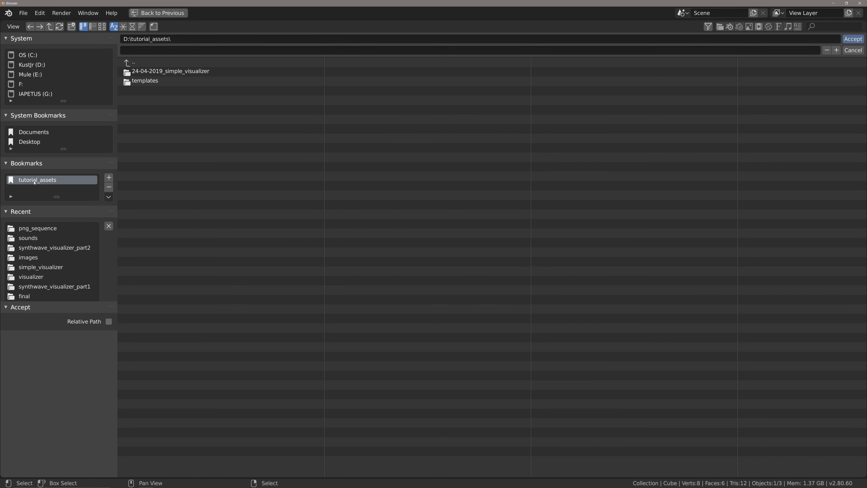
{"action": "double_click", "coordinate": [171, 73]}
{"action": "double_click", "coordinate": [172, 98]}
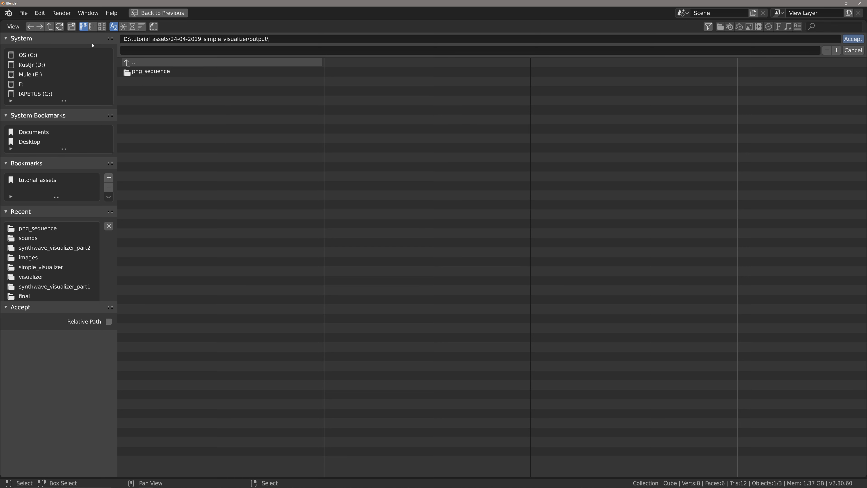
{"action": "left_click", "coordinate": [72, 29]}
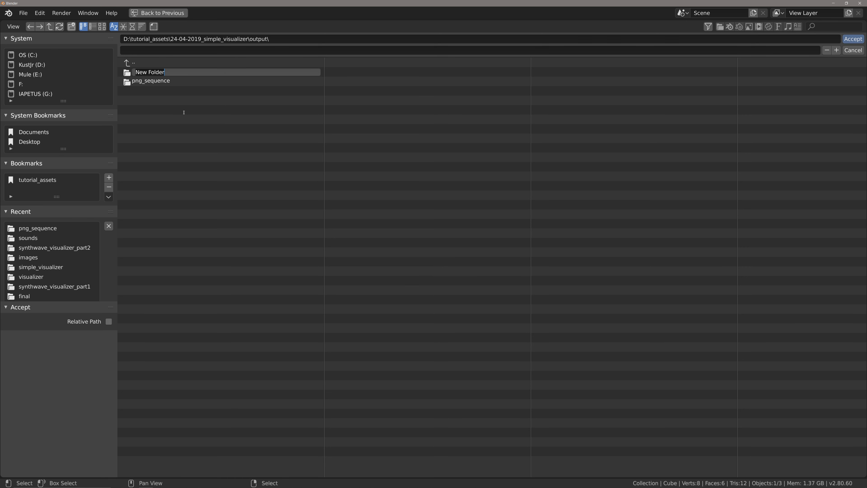
{"action": "type", "text": "final_outputs"}
{"action": "key", "text": "Return"}
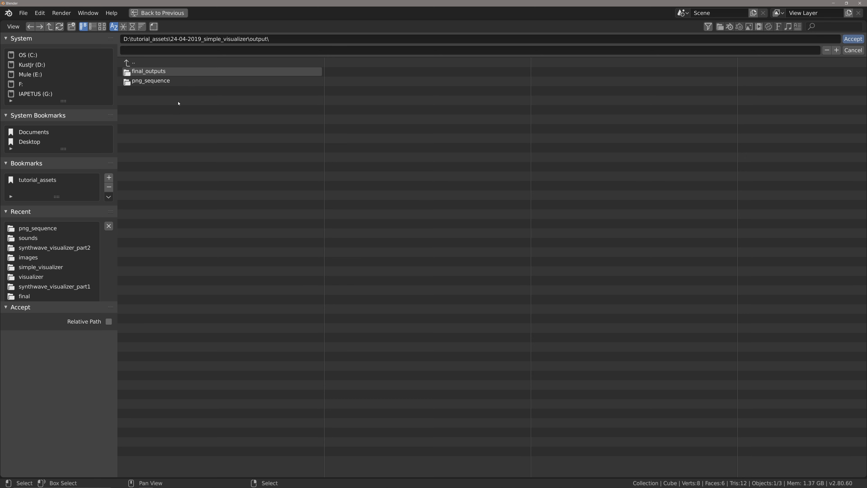
{"action": "double_click", "coordinate": [180, 71]}
{"action": "left_click", "coordinate": [853, 39]}
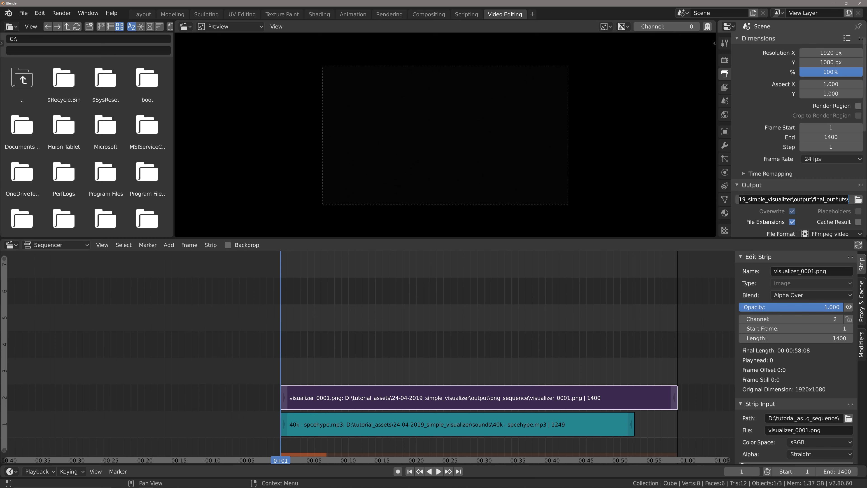
Append the file name final_1080 to the output path and render the animation
{"action": "key", "text": "End"}
{"action": "type", "text": "final"}
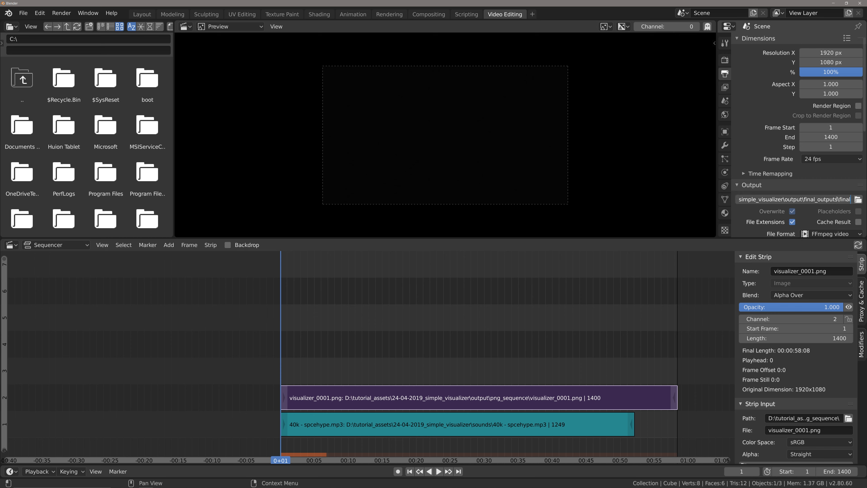
{"action": "type", "text": "_1080"}
{"action": "key", "text": "Return"}
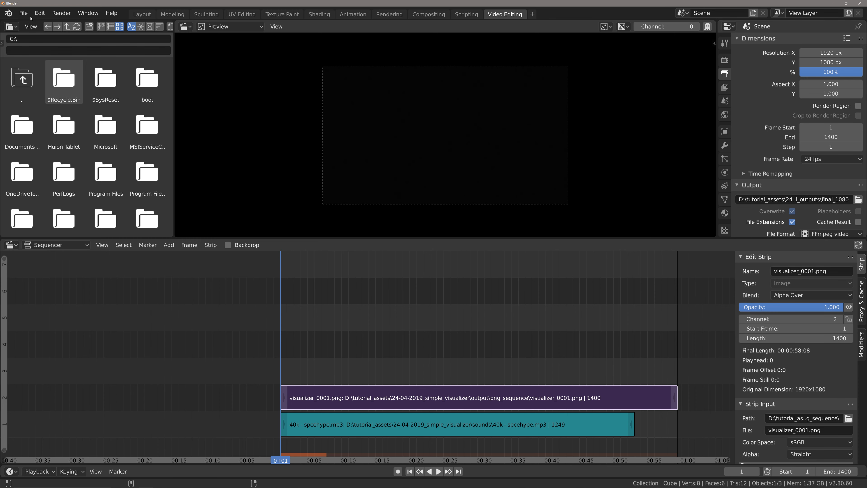
{"action": "left_click", "coordinate": [61, 13]}
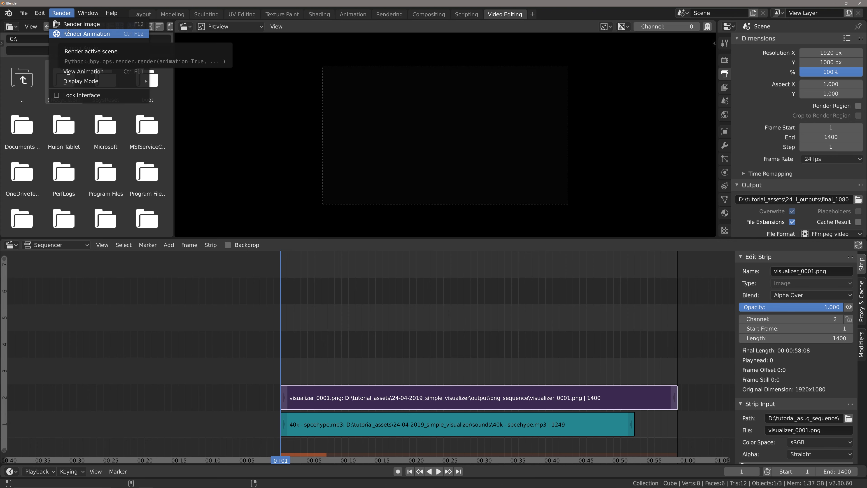
{"action": "left_click", "coordinate": [68, 33]}
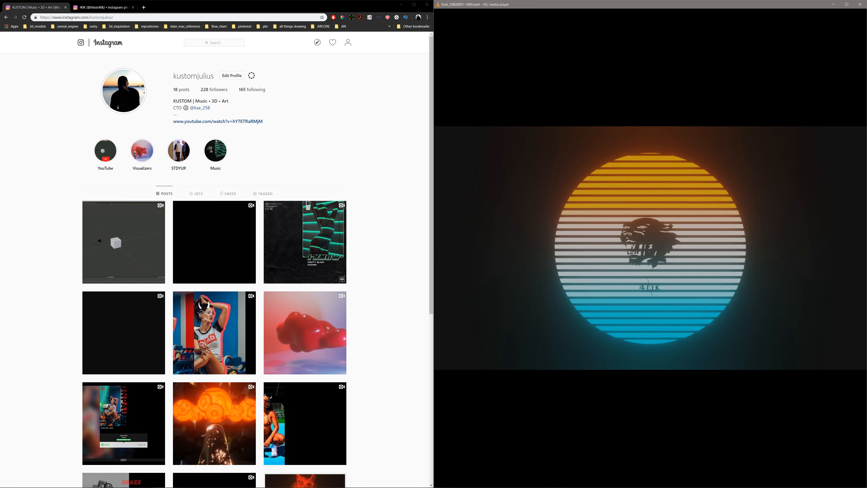
Switch to the web browser and view the two open Instagram profiles, returning to the first one
{"action": "left_click", "coordinate": [390, 140]}
{"action": "key", "text": "ctrl+Tab"}
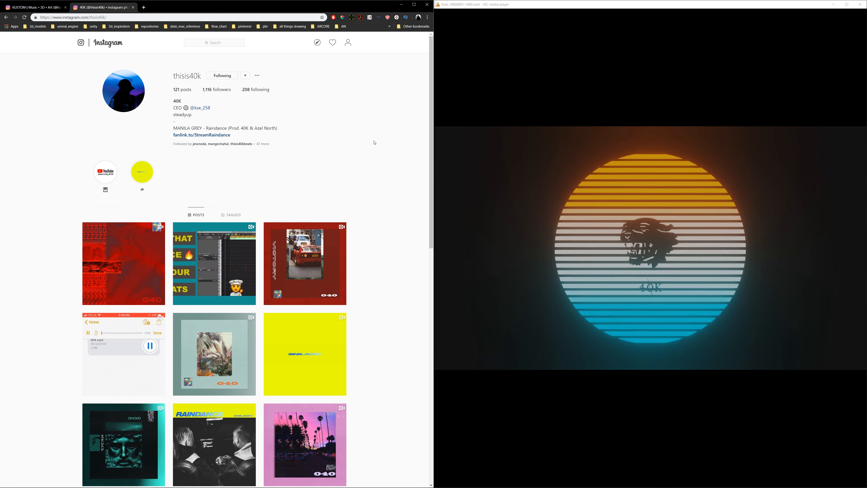
{"action": "key", "text": "ctrl+Tab"}
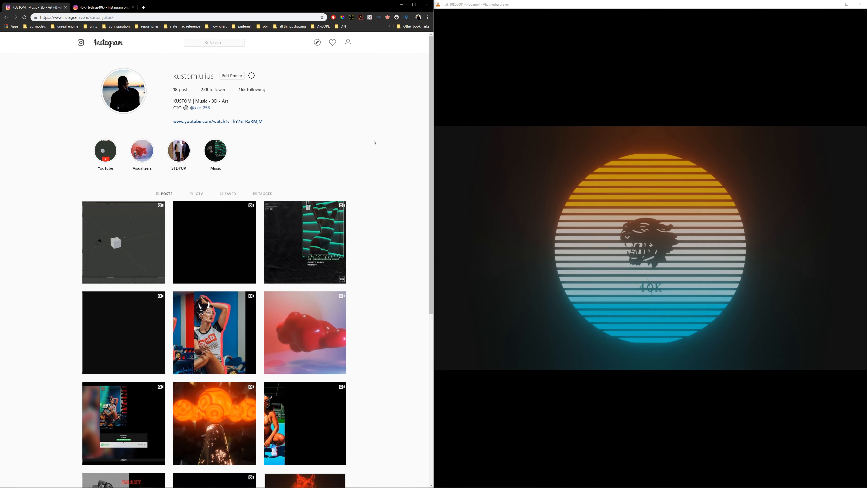